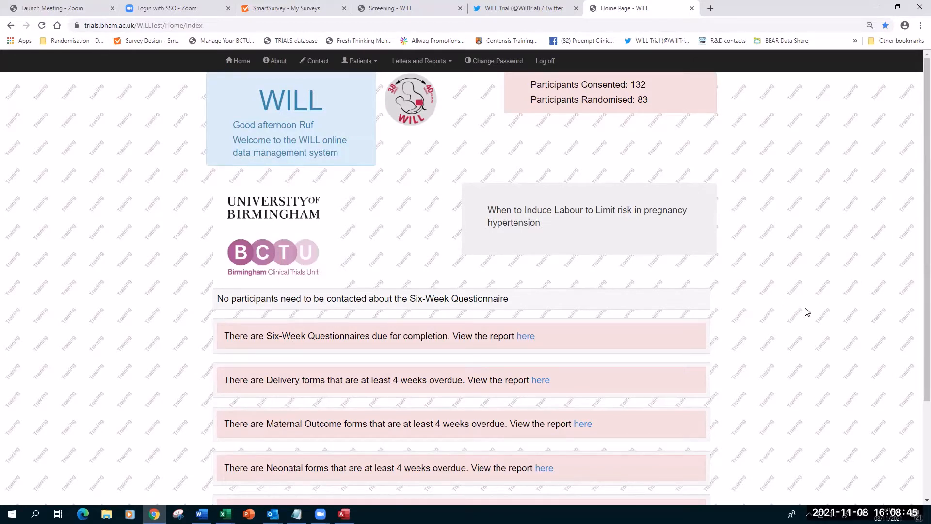
Look over the home page, zoom it in with Ctrl+Plus, and bring up the Patients menu.
scroll(807, 306, "down", 2)
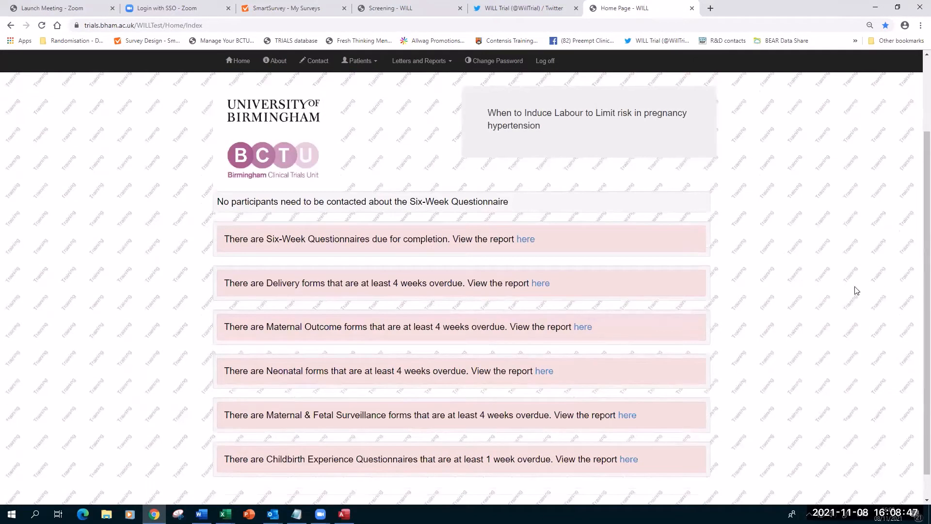
scroll(826, 313, "down", 1)
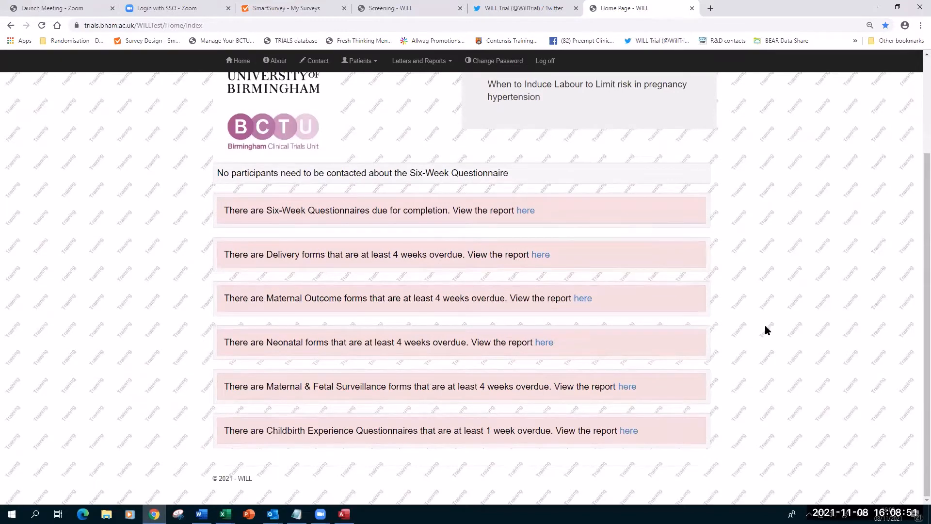
scroll(807, 317, "up", 3)
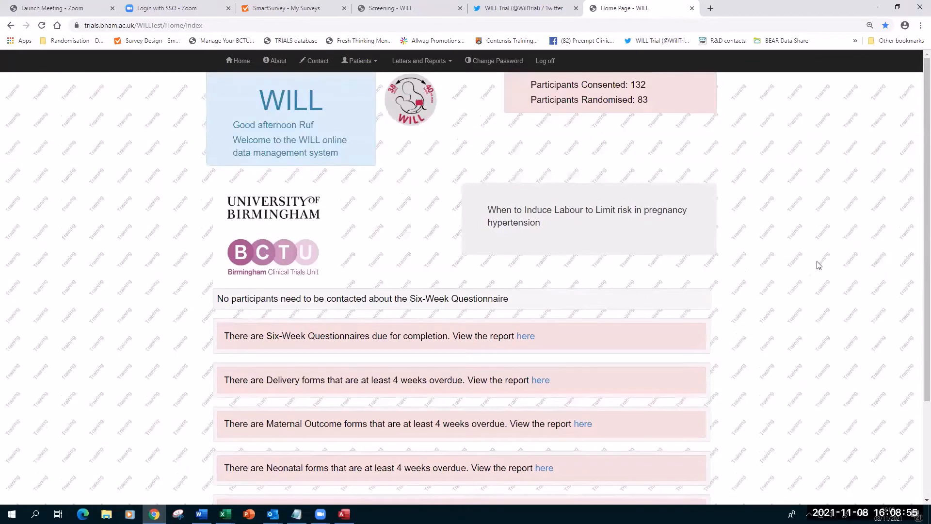
key("ctrl+plus")
key("ctrl+plus")
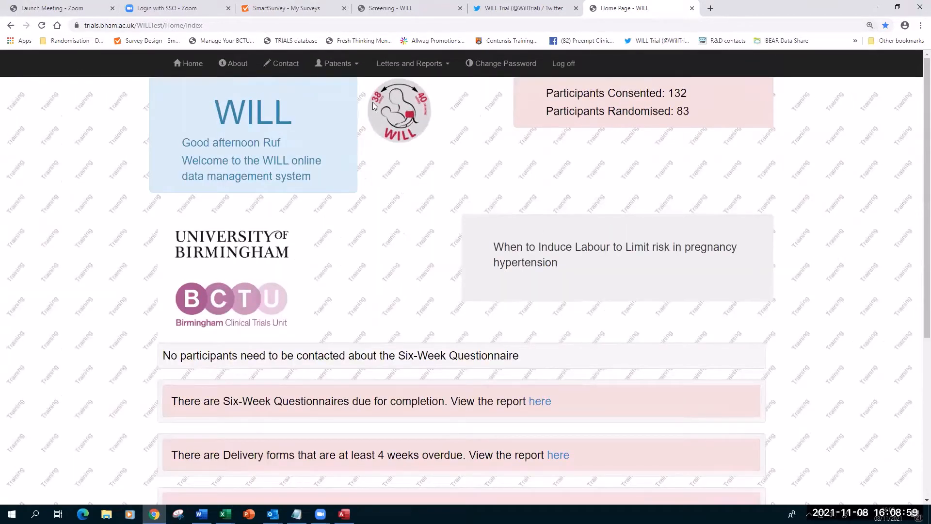
left_click(338, 69)
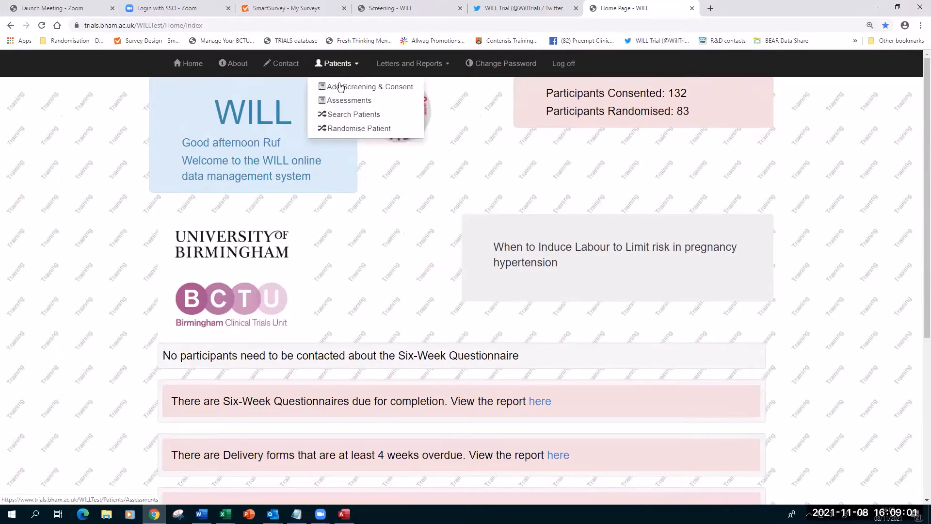
Start a new screening and consent form at normal zoom and enter the last NHS-number digits.
left_click(340, 88)
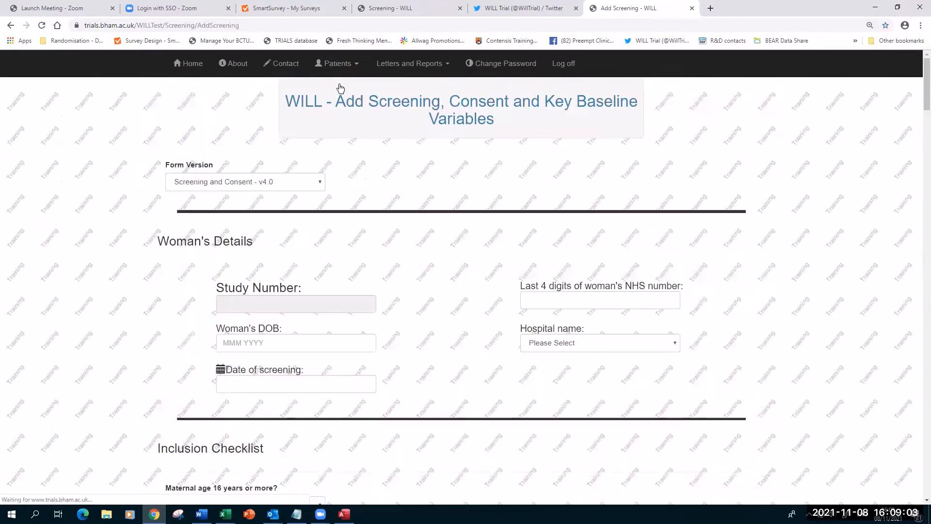
key("ctrl+minus")
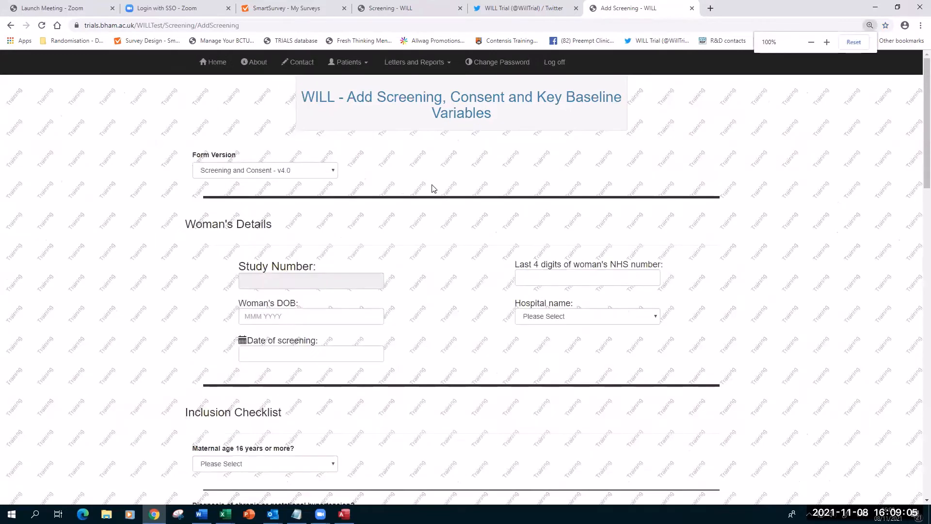
scroll(432, 192, "down", 1)
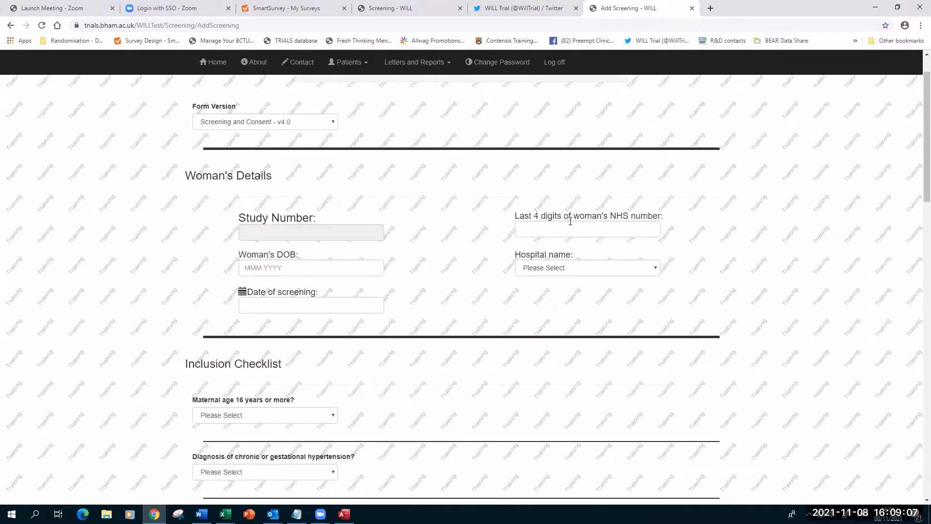
left_click(569, 229)
type("3888")
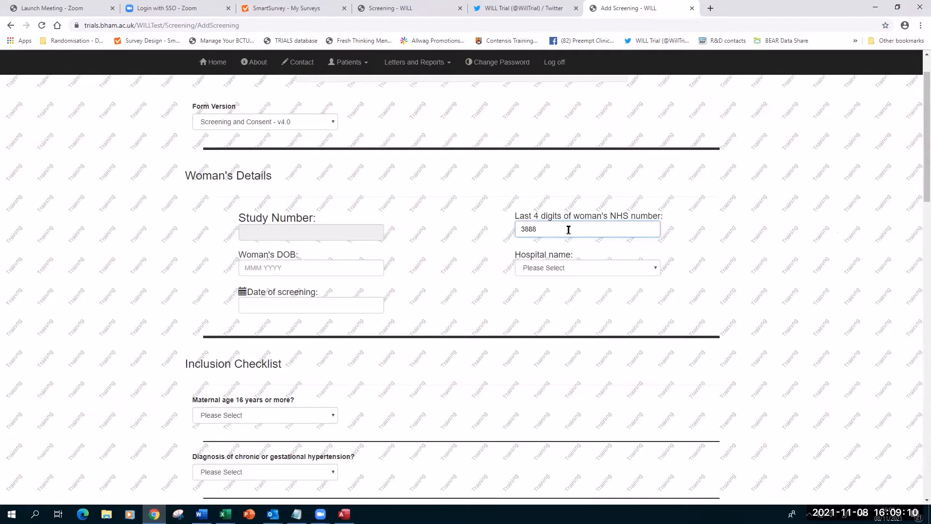
double_click(569, 229)
left_click(417, 274)
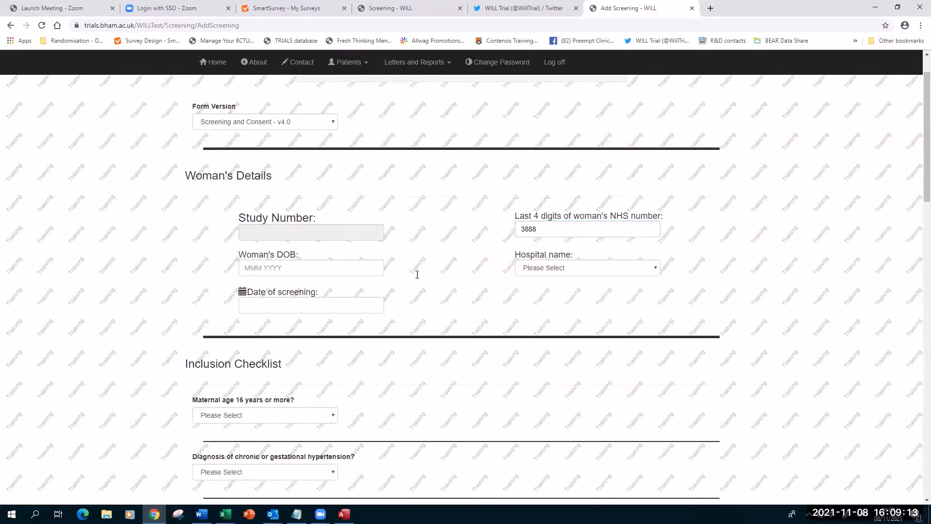
Fill in the suggested date of birth, hospital Test Hospital One, and screening date 08 Nov 2021.
left_click(289, 270)
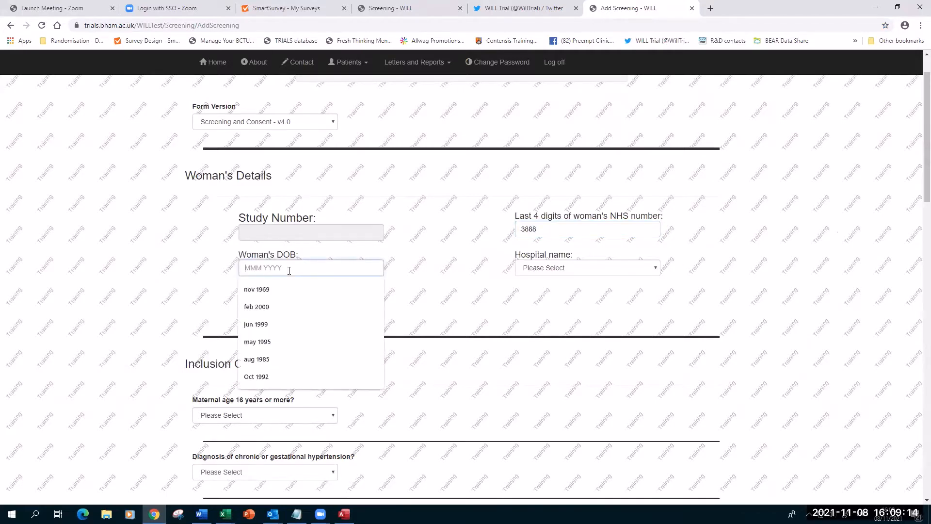
left_click(257, 341)
left_click(540, 269)
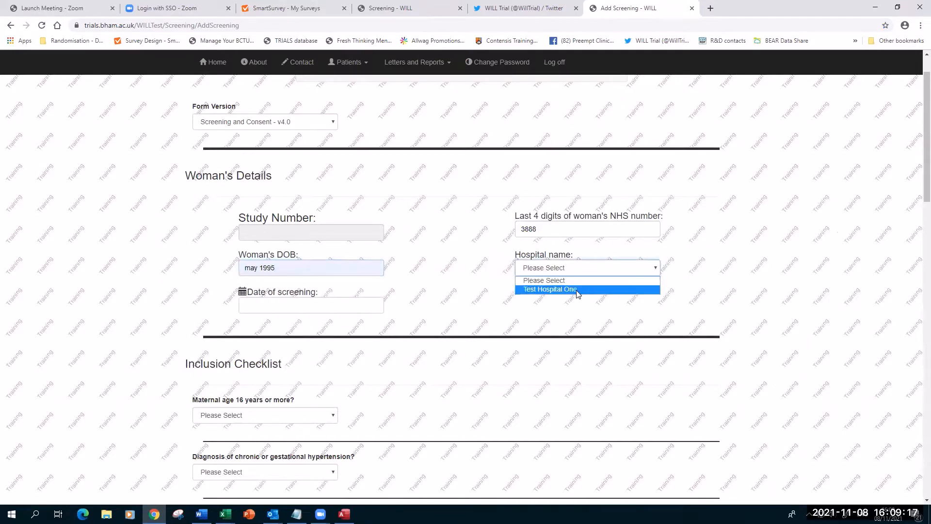
left_click(577, 289)
left_click(293, 306)
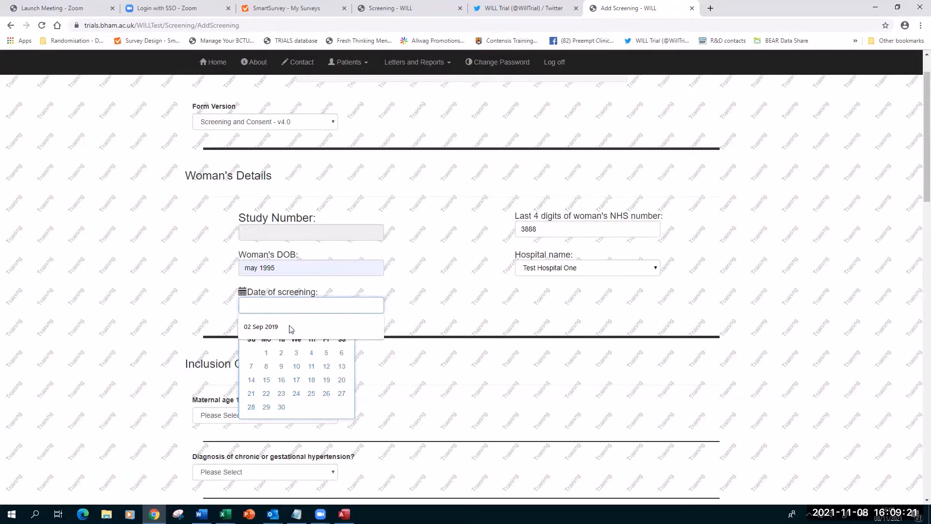
left_click(265, 368)
scroll(440, 353, "down", 5)
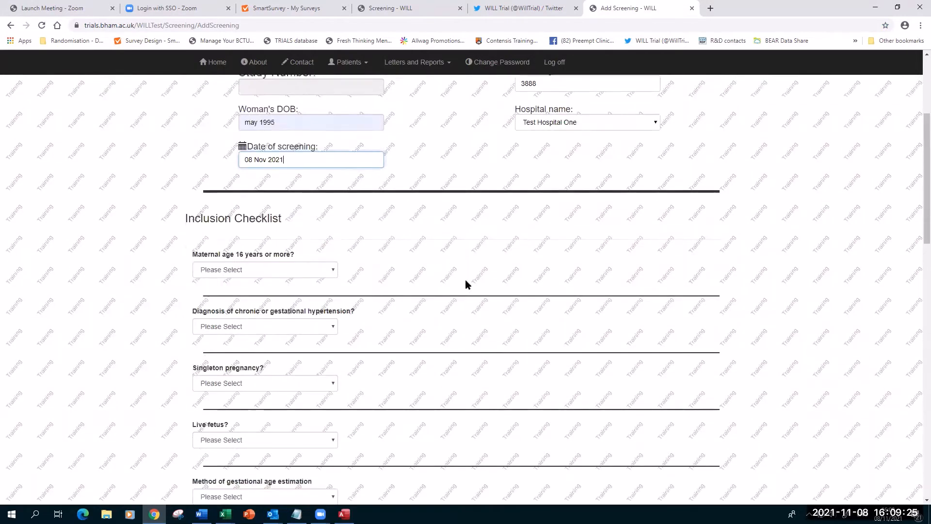
Answer 1 - Yes for maternal age 16 or more and for hypertension diagnosis.
left_click(315, 174)
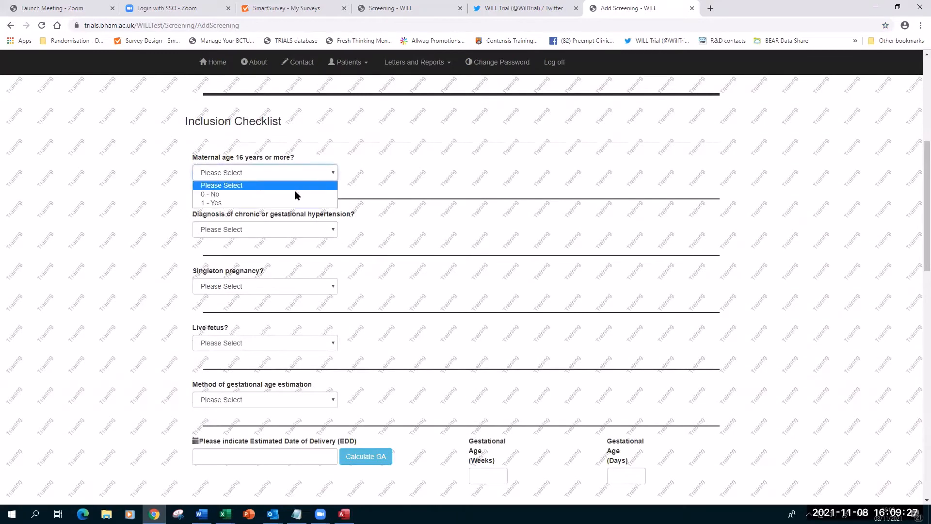
left_click(290, 197)
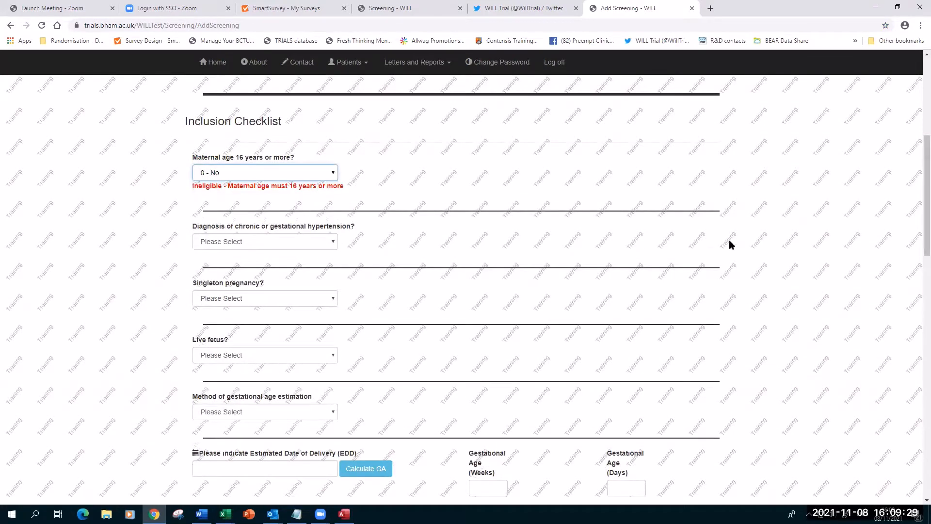
scroll(660, 267, "up", 1)
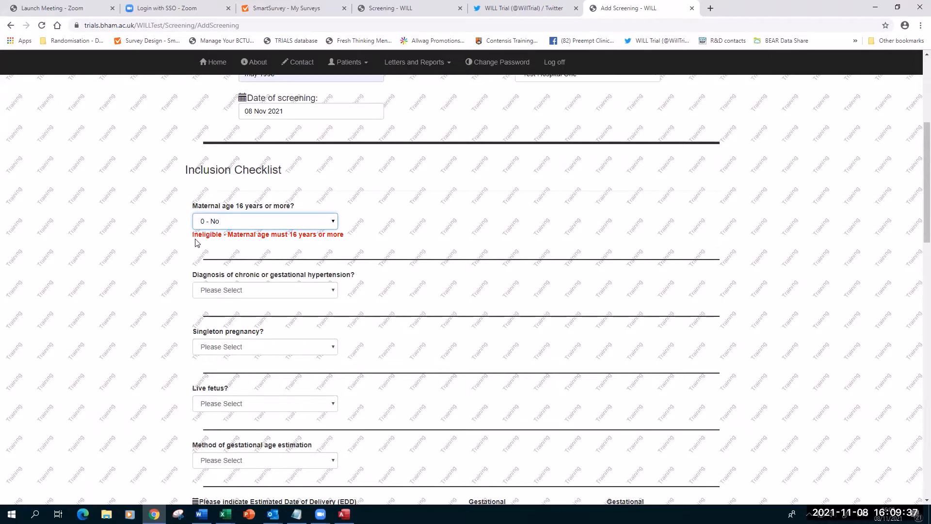
left_click(304, 222)
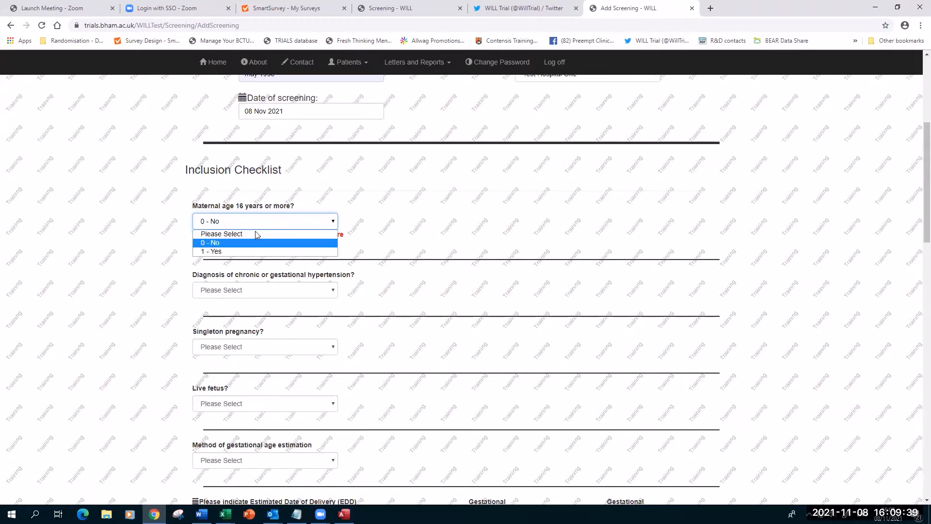
left_click(241, 251)
left_click(230, 279)
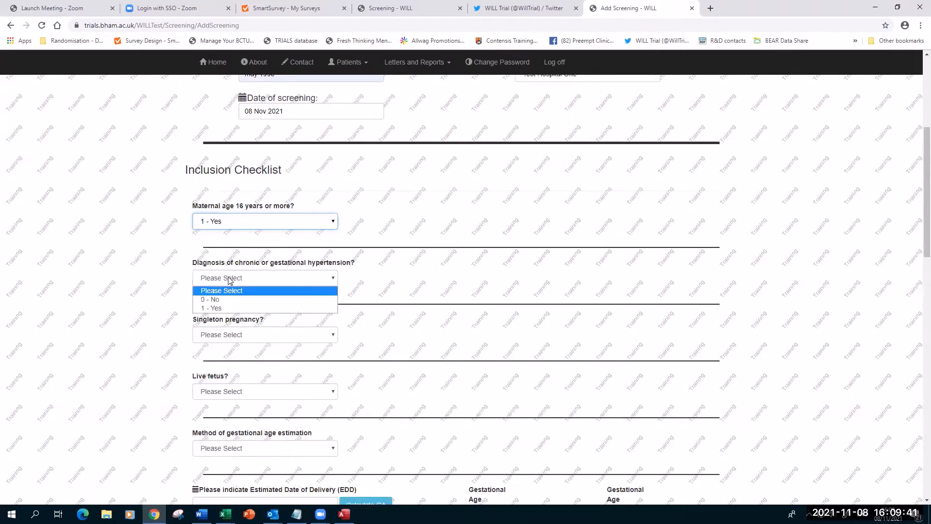
left_click(230, 309)
Answer Yes for singleton pregnancy and live fetus, with 1 - Ultrasound as estimation method.
left_click(229, 335)
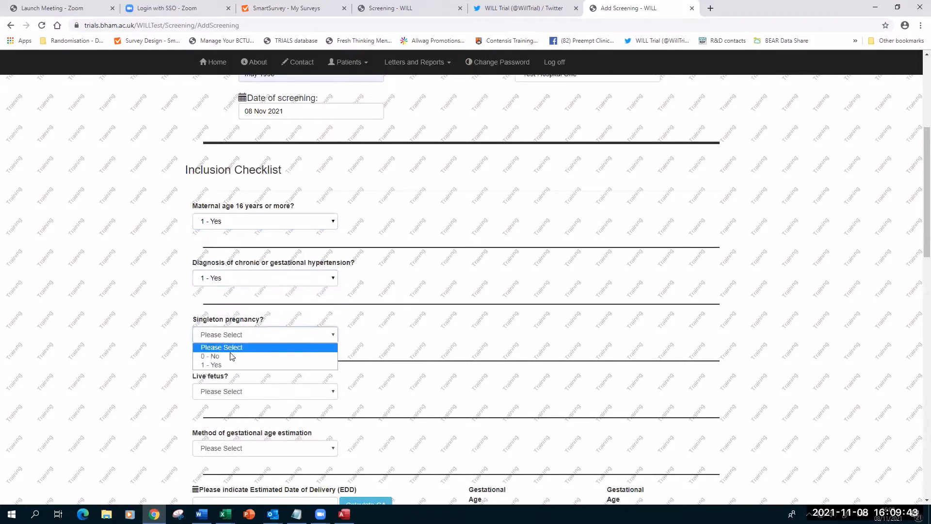
left_click(234, 365)
scroll(238, 334, "down", 3)
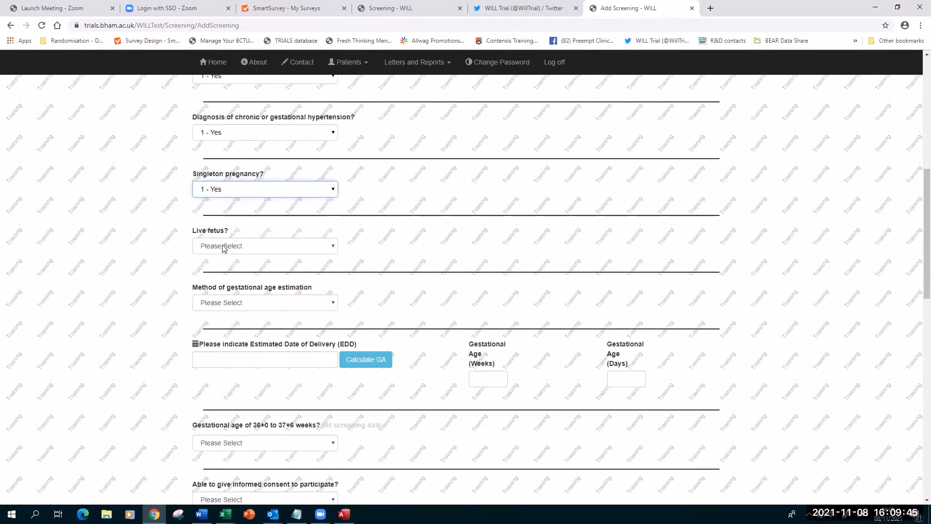
left_click(223, 248)
left_click(224, 269)
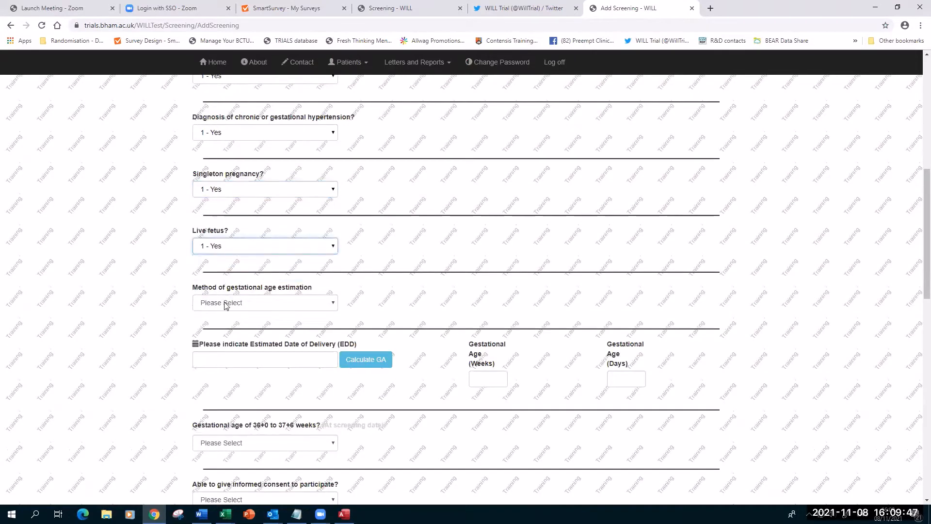
left_click(224, 302)
left_click(226, 325)
scroll(223, 317, "down", 3)
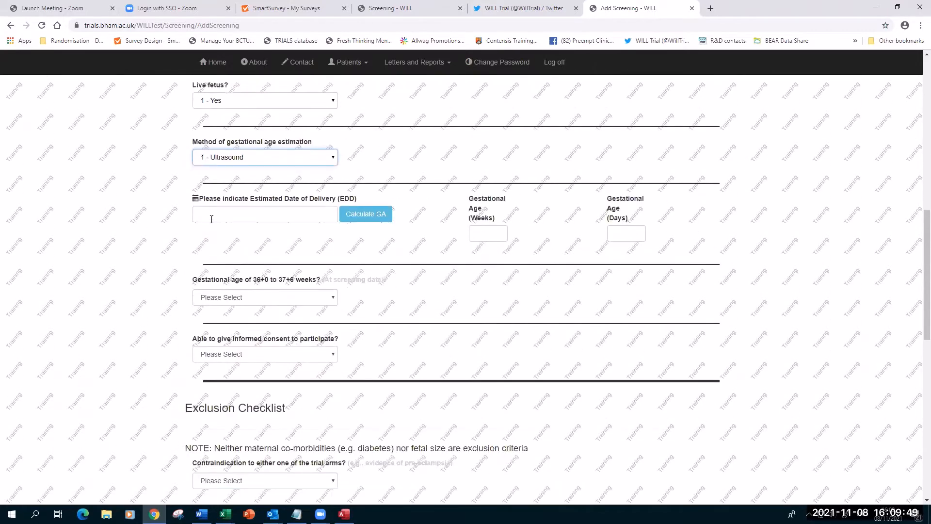
Set the estimated delivery date to 18 Dec 2021 and calculate gestational age (34 weeks 2 days).
left_click(211, 219)
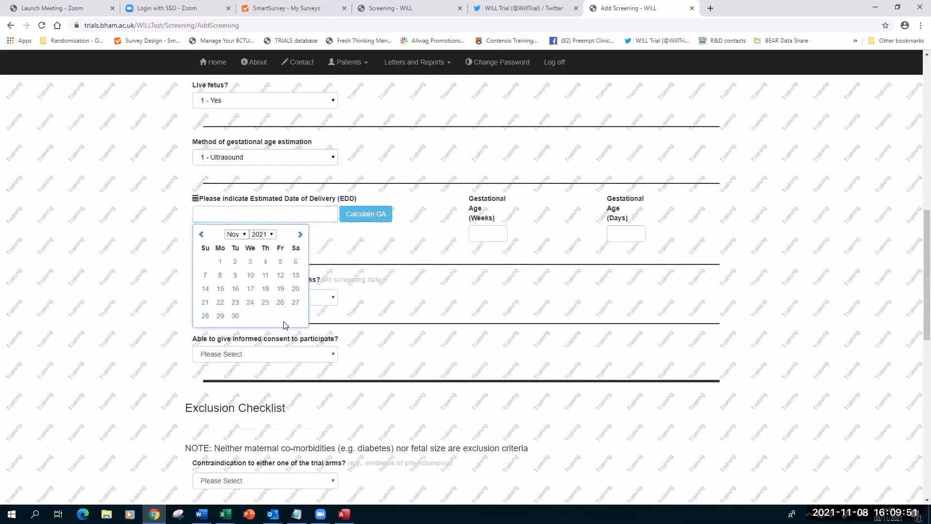
left_click(300, 234)
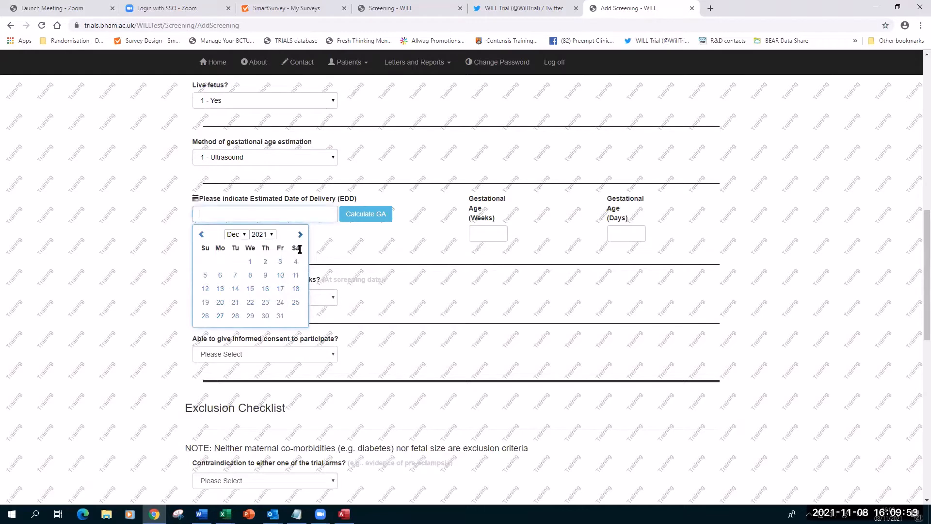
left_click(295, 288)
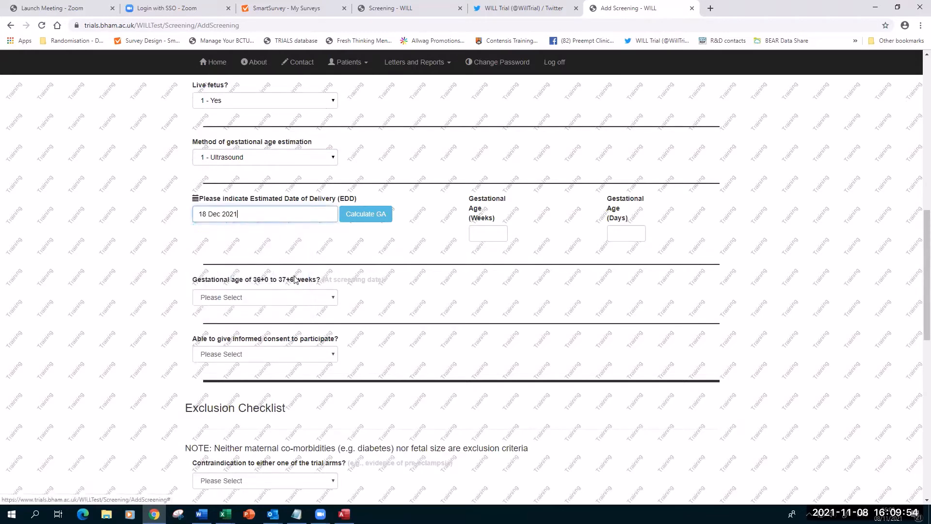
left_click(360, 215)
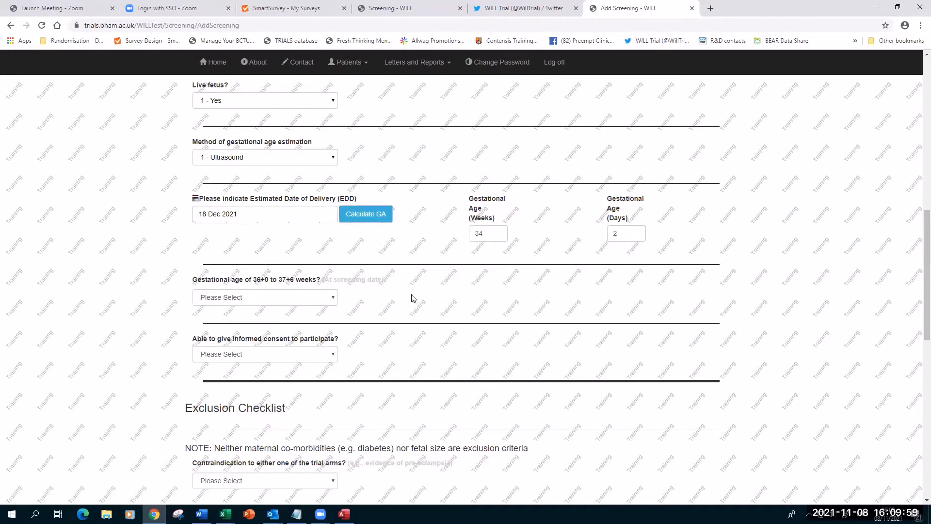
scroll(222, 297, "down", 1)
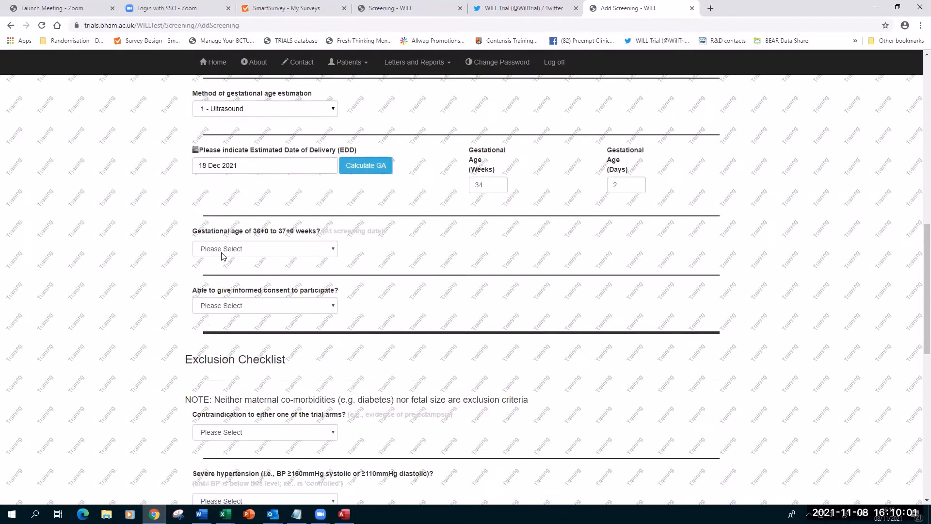
Answer 0 - No for gestational age 36+0 to 37+6 and 1 - Yes for informed consent.
left_click(223, 248)
left_click(223, 268)
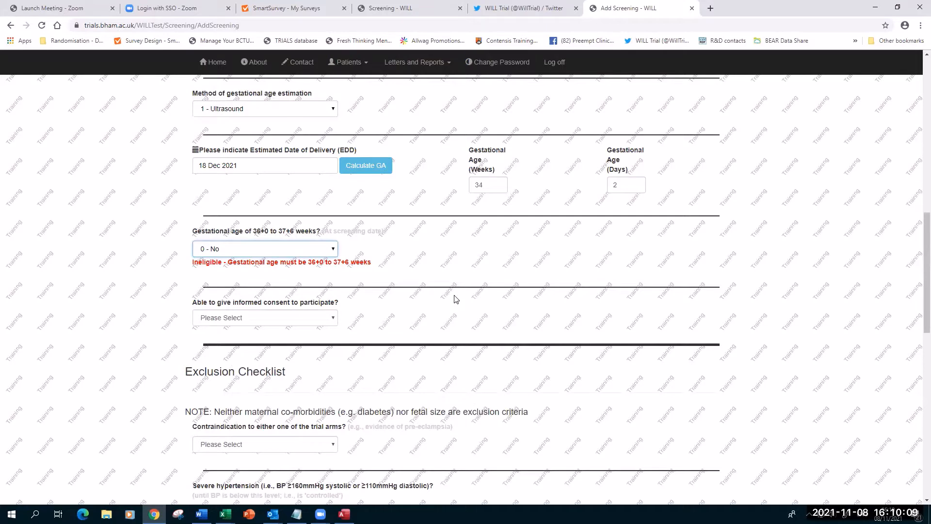
left_click(264, 317)
left_click(241, 341)
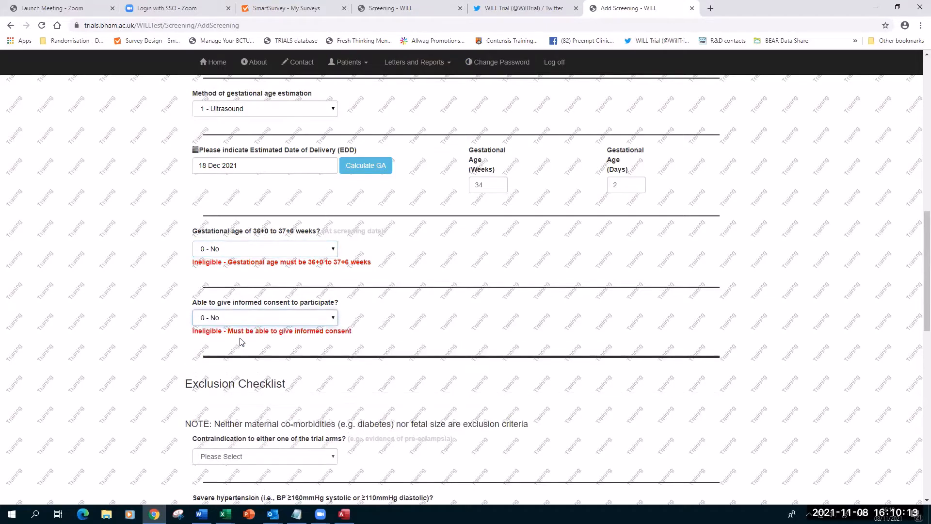
left_click(249, 323)
left_click(246, 347)
scroll(294, 329, "down", 3)
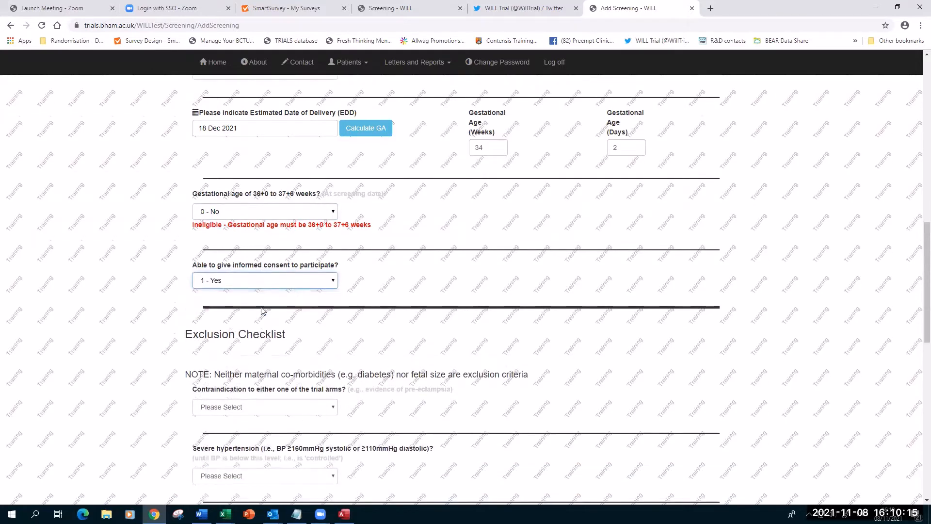
left_click(247, 298)
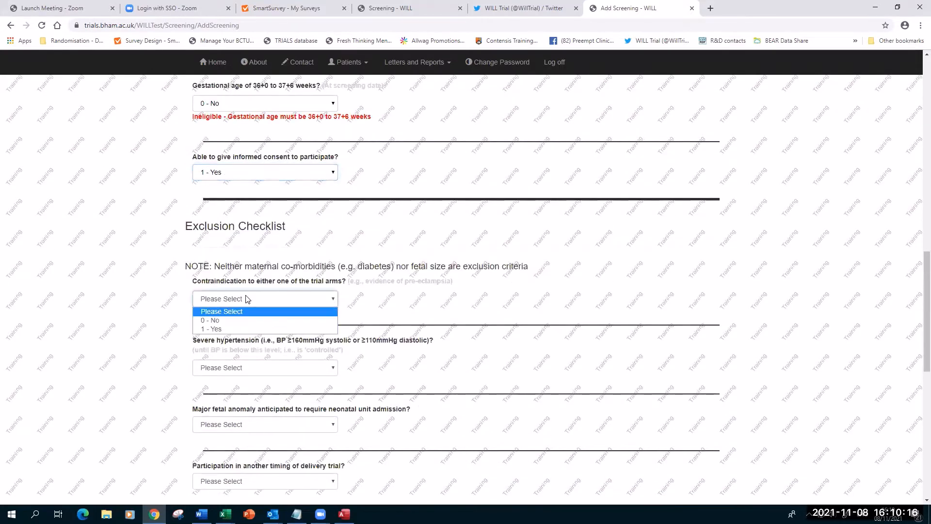
Answer 0 - No for contraindication to a trial arm and for severe hypertension.
left_click(232, 329)
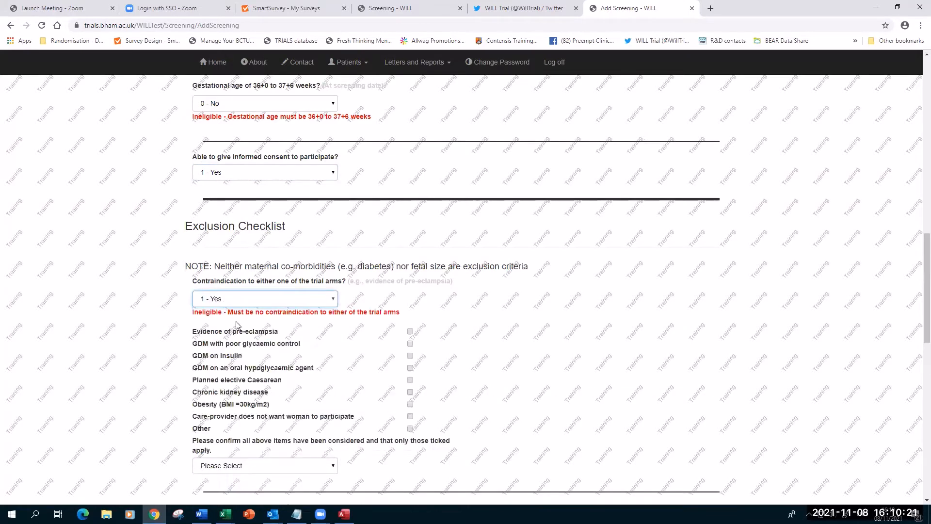
scroll(552, 308, "down", 3)
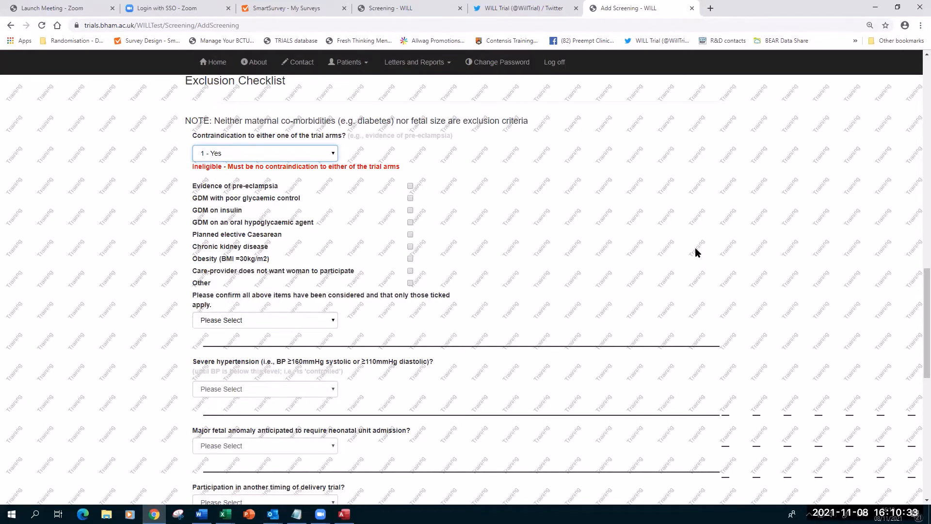
key("ctrl+plus")
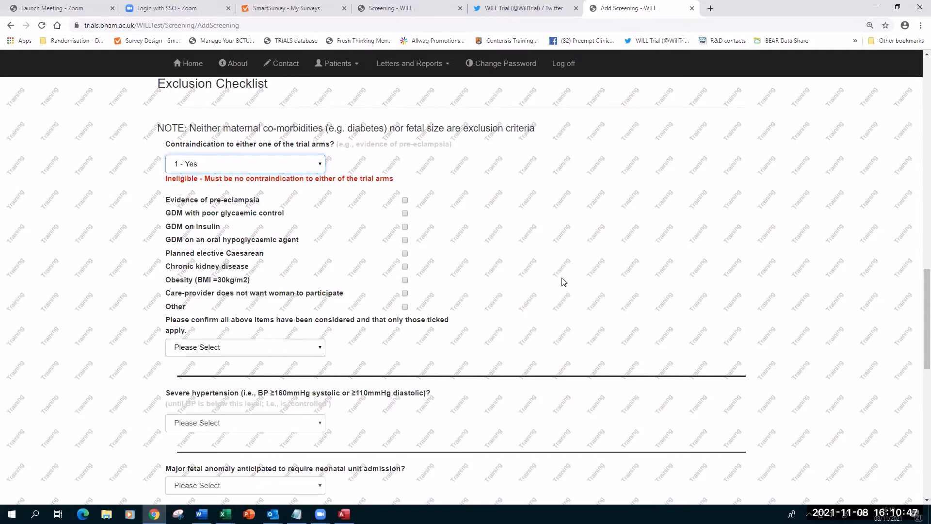
scroll(570, 260, "down", 1)
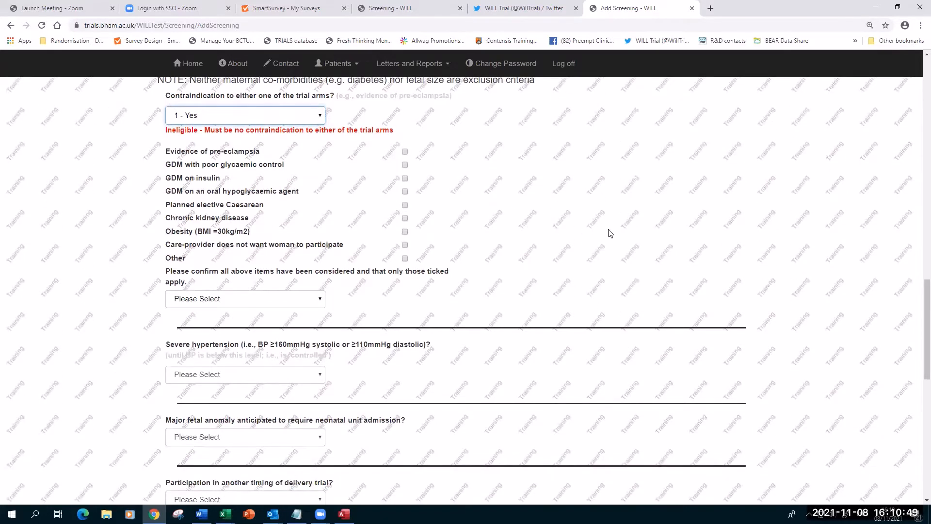
scroll(280, 257, "up", 2)
left_click(291, 211)
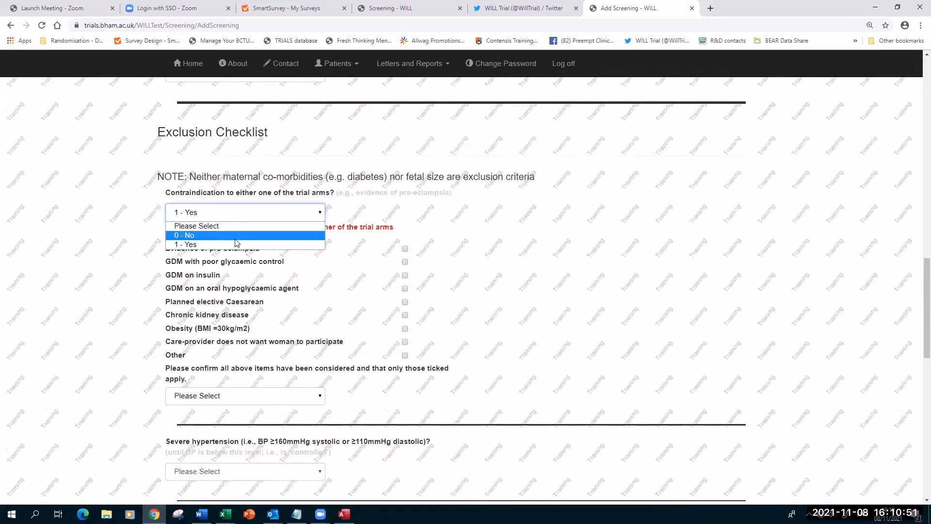
left_click(235, 237)
left_click(291, 288)
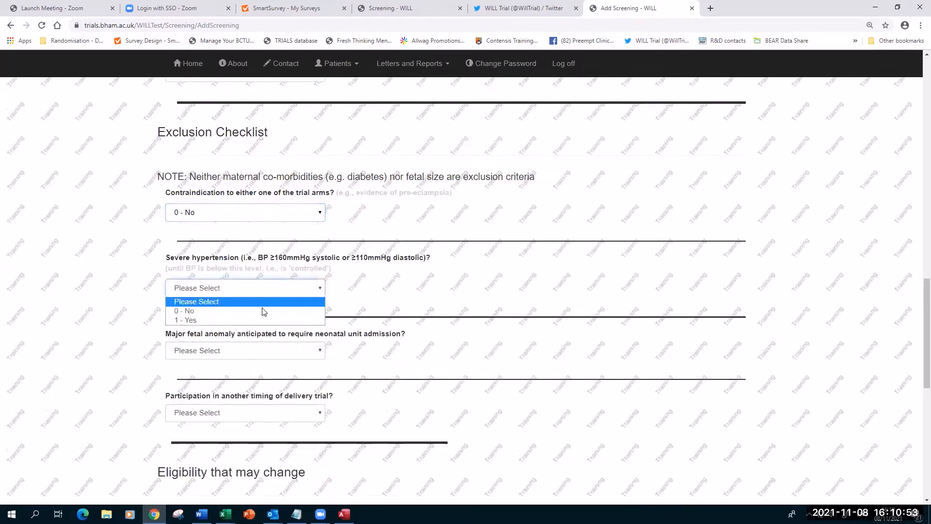
left_click(264, 311)
Answer 0 - No for major fetal anomaly and participation in another delivery-timing trial.
left_click(244, 352)
left_click(243, 373)
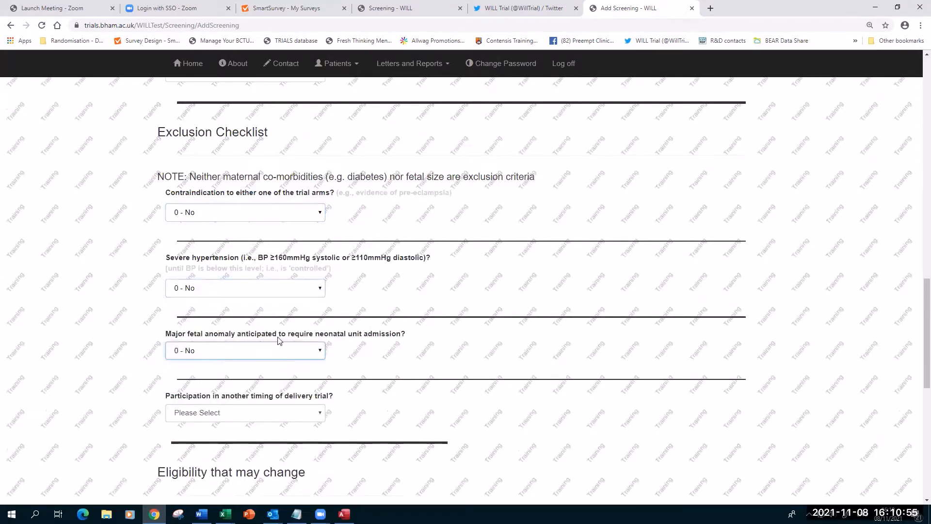
scroll(280, 339, "down", 3)
left_click(241, 267)
left_click(225, 290)
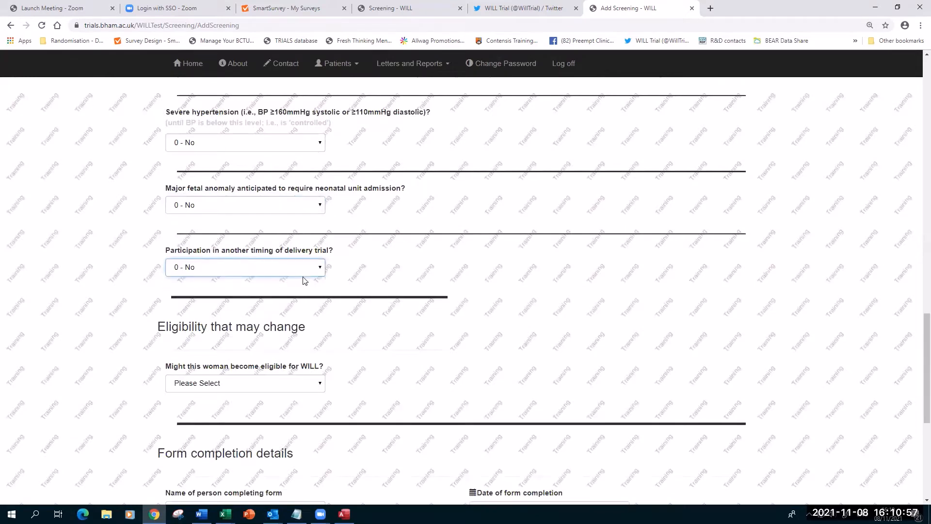
scroll(301, 274, "down", 2)
Answer 1 - Yes to 'Might this woman become eligible for WILL?'.
scroll(286, 264, "down", 2)
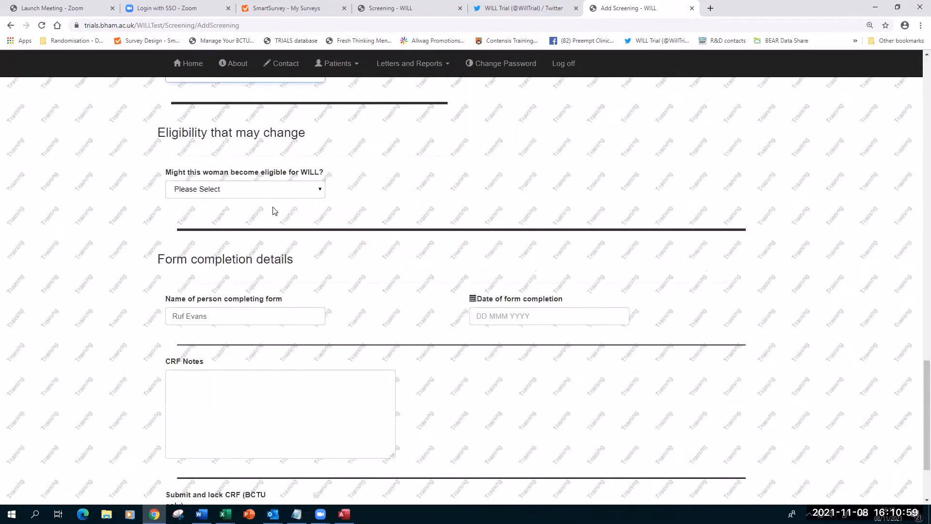
left_click(238, 194)
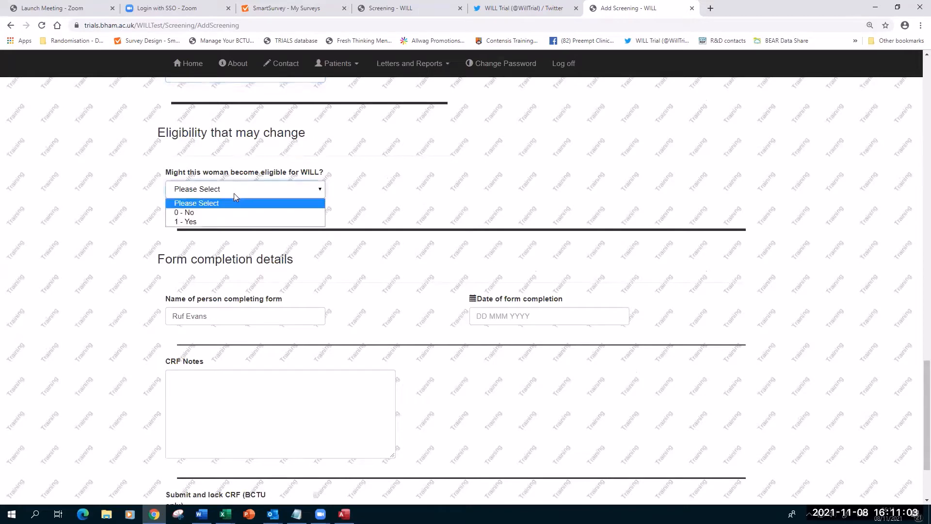
left_click(223, 220)
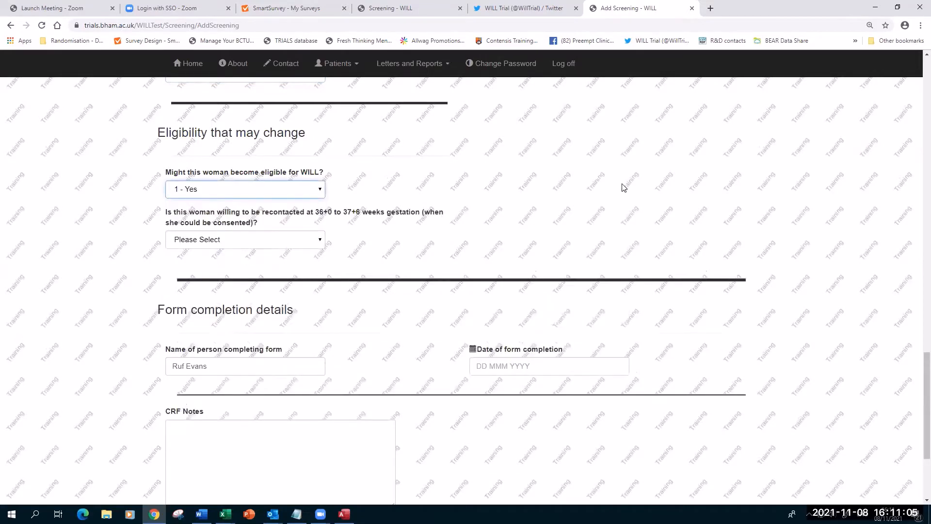
scroll(630, 214, "up", 15)
scroll(641, 233, "up", 6)
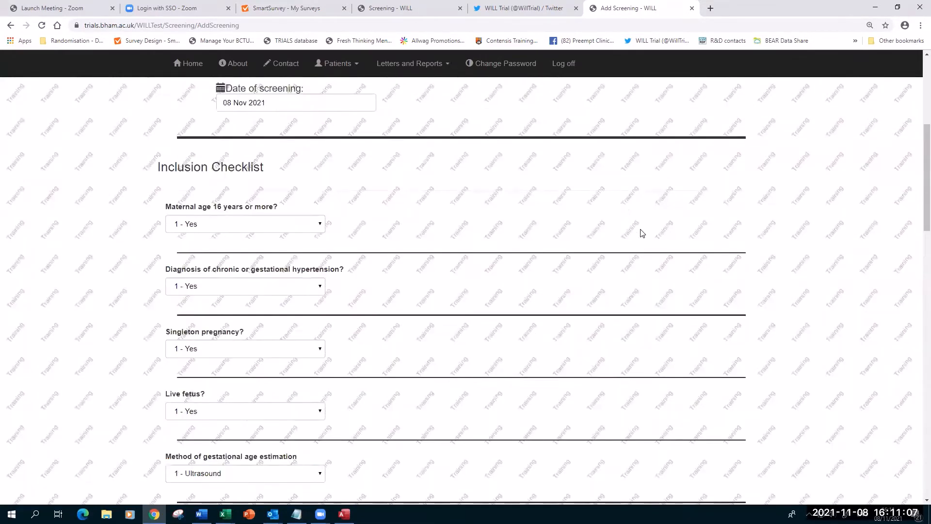
scroll(641, 234, "up", 1)
scroll(641, 235, "down", 15)
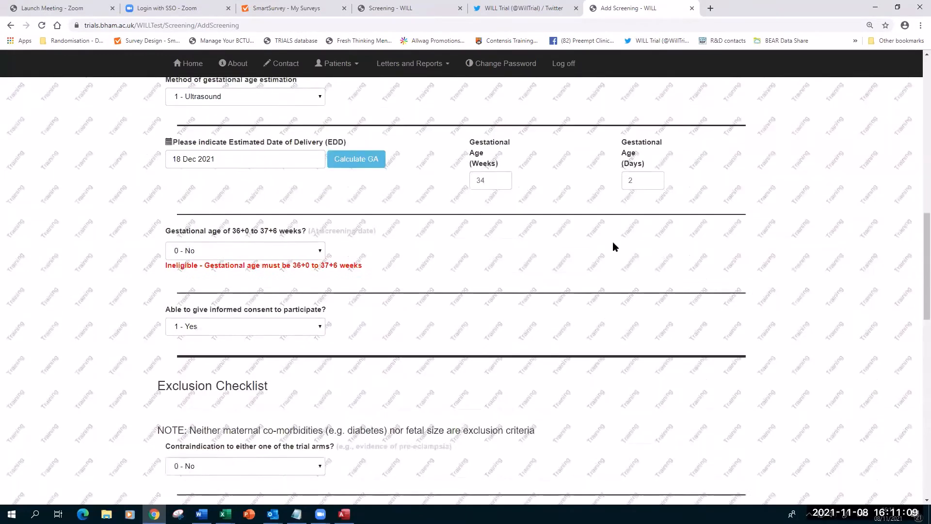
scroll(615, 251, "down", 11)
scroll(614, 265, "up", 3)
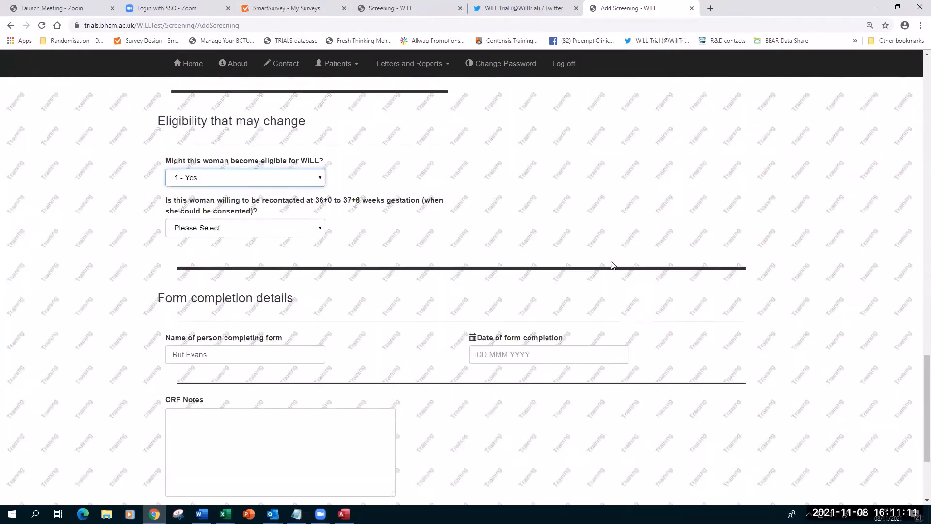
scroll(511, 245, "up", 1)
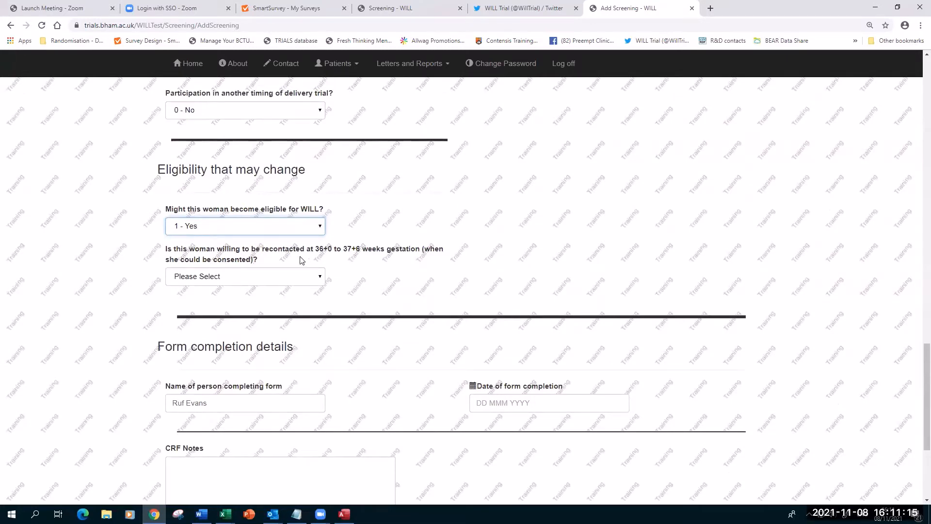
Answer 1 - Yes to being recontacted at 36+0 to 37+6 weeks, then review the form.
left_click(302, 277)
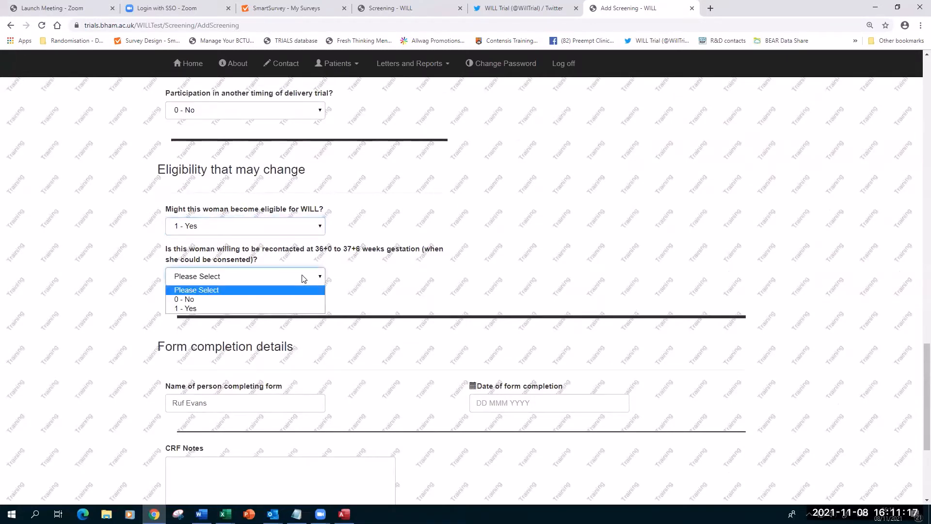
left_click(290, 303)
scroll(687, 236, "down", 2)
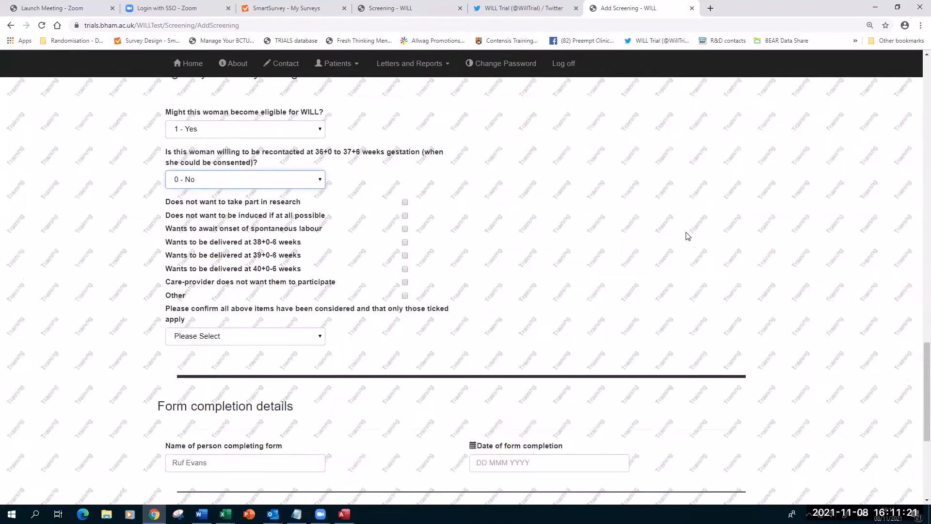
scroll(678, 238, "down", 1)
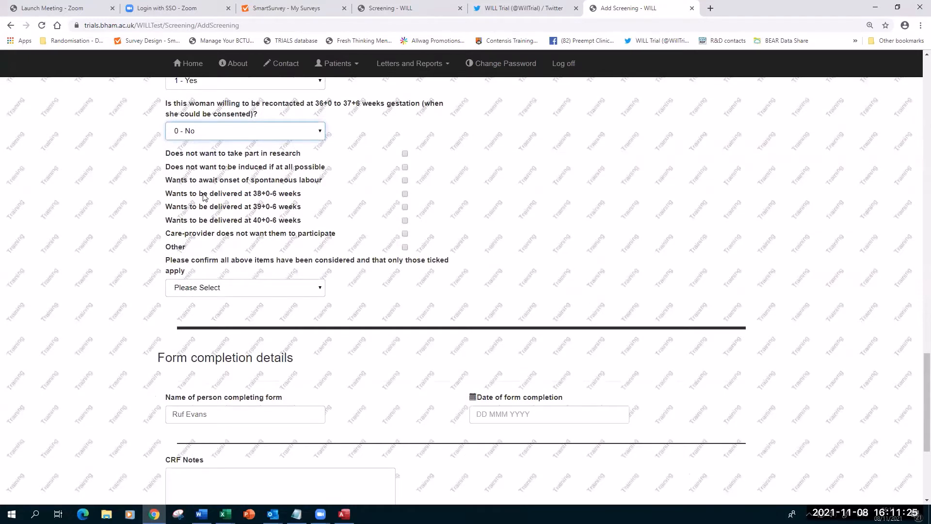
left_click(279, 131)
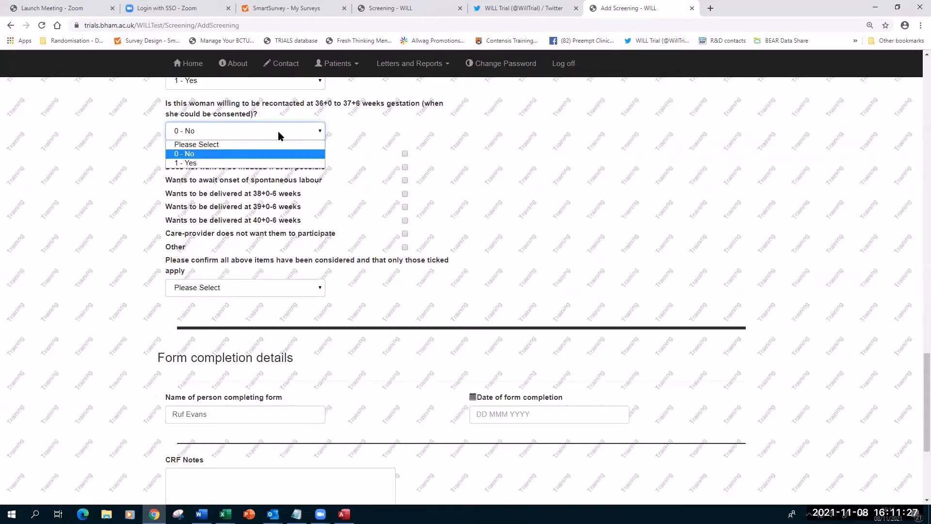
left_click(206, 163)
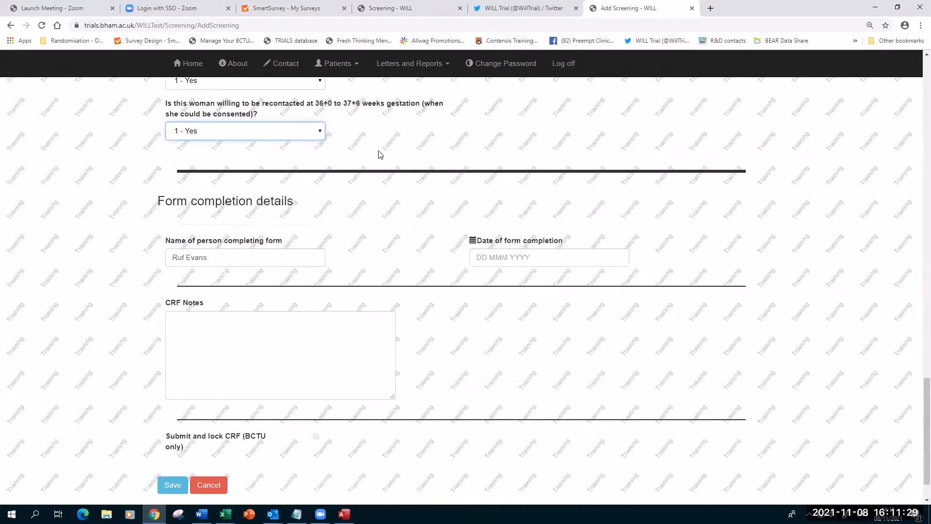
scroll(735, 160, "up", 15)
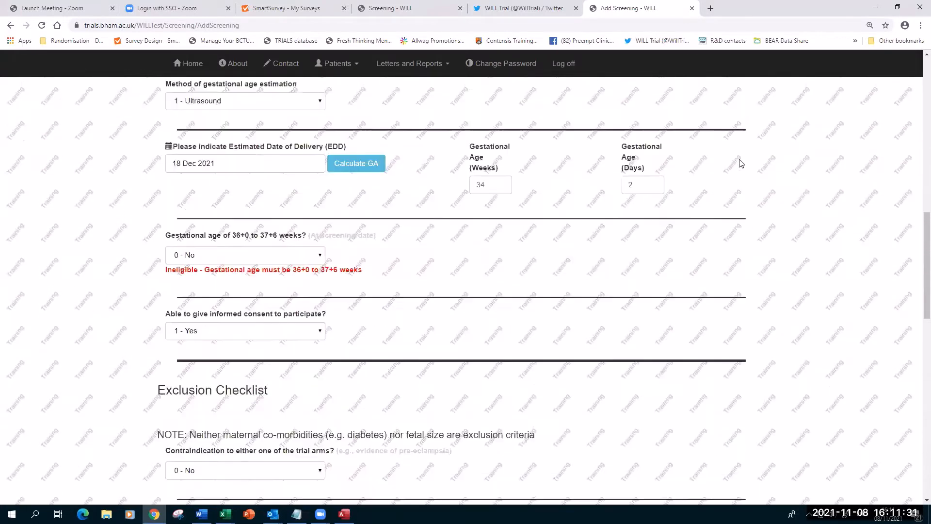
scroll(739, 161, "down", 5)
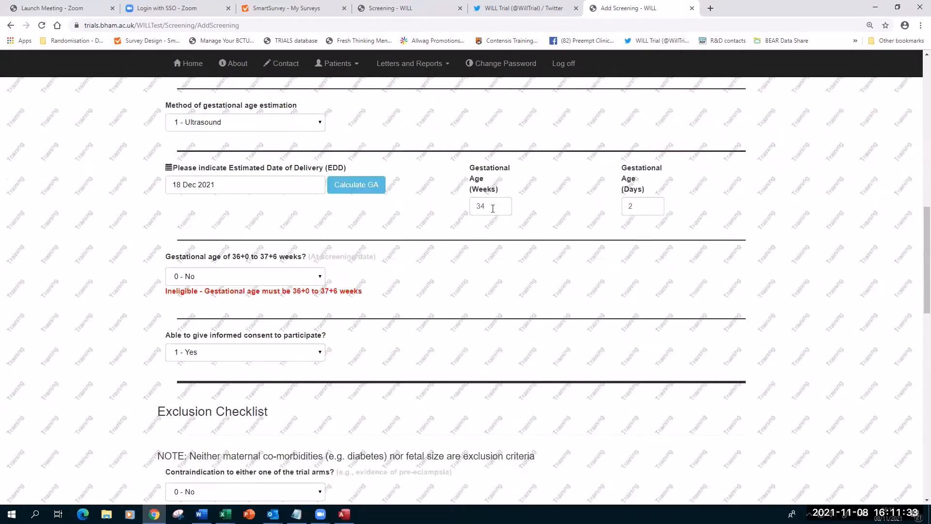
scroll(646, 246, "down", 5)
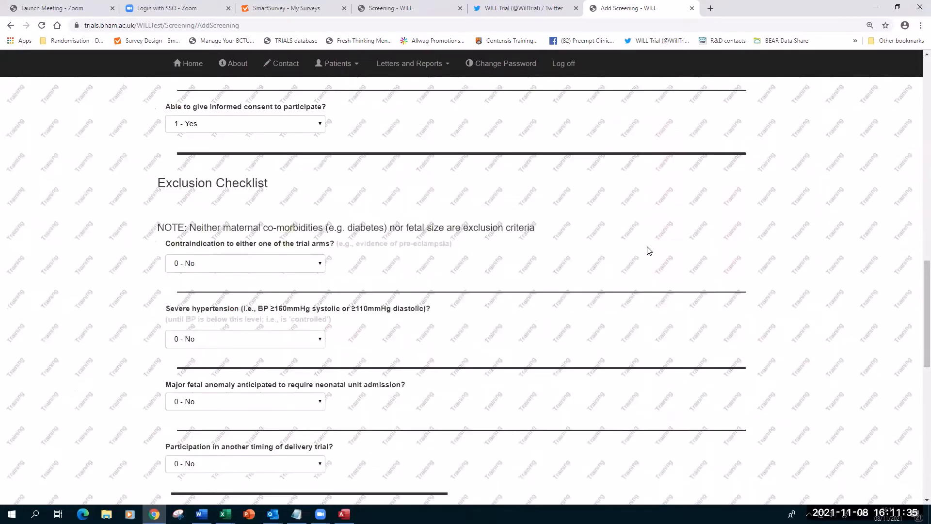
scroll(649, 251, "down", 10)
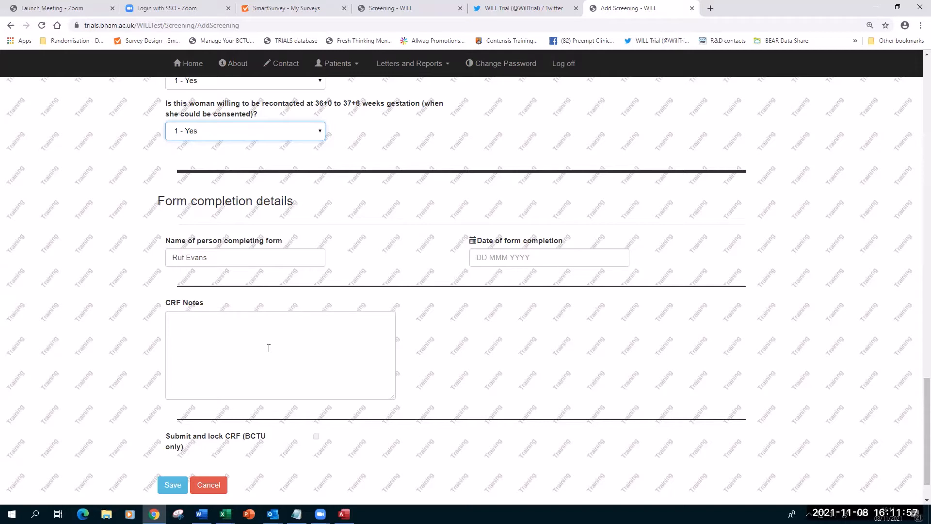
Set the form completion date to 08 Nov 2021 and save the screening and consent form.
left_click(490, 257)
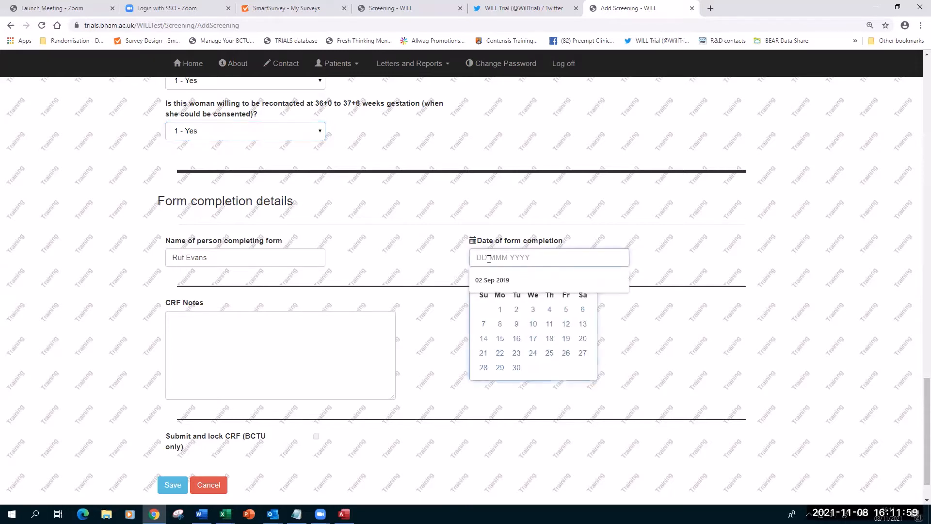
left_click(501, 325)
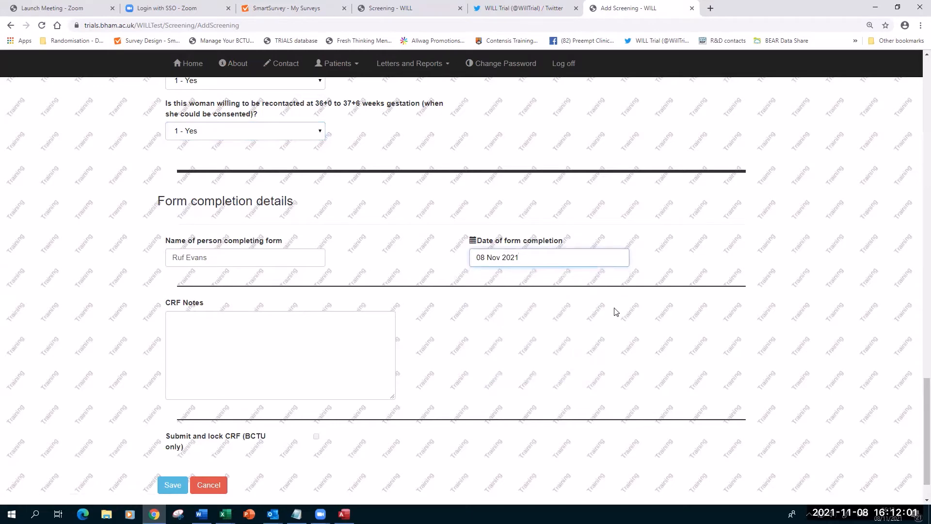
scroll(613, 310, "down", 1)
left_click(169, 438)
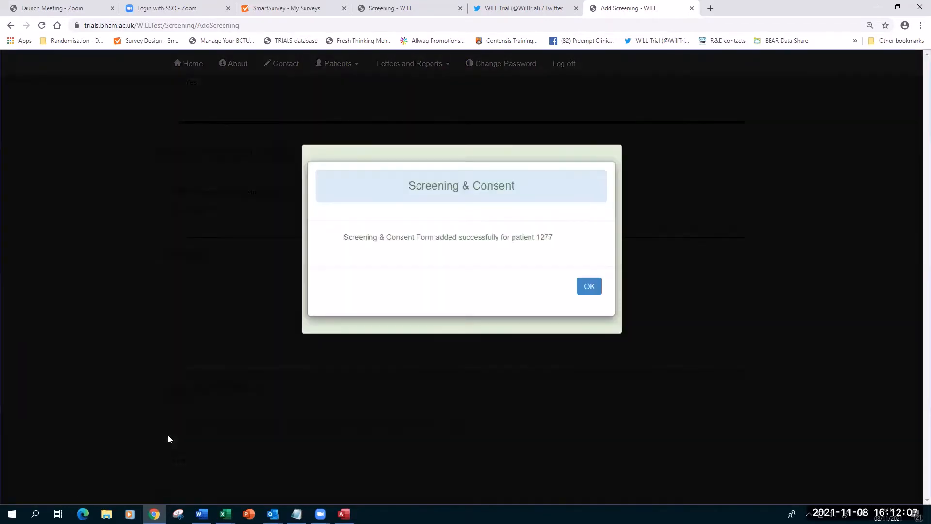
Dismiss the success confirmation and go to the participant's assessments list.
key("ctrl+plus")
key("ctrl+plus")
key("ctrl+plus")
key("ctrl+plus")
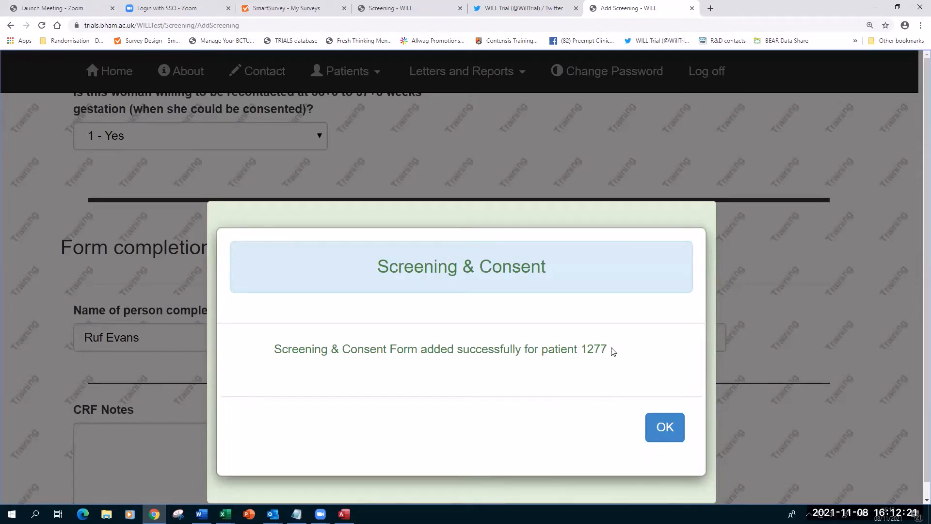
left_click(665, 427)
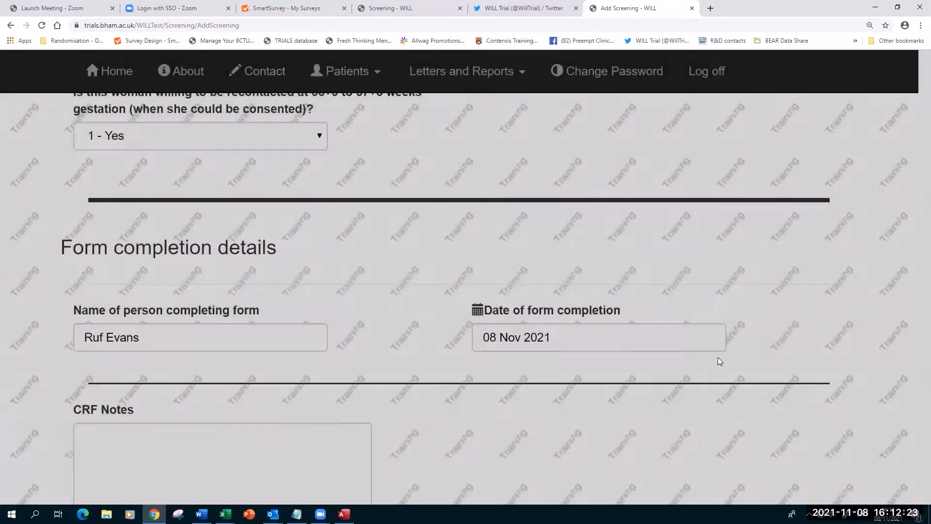
scroll(759, 329, "down", 4)
scroll(758, 328, "up", 5)
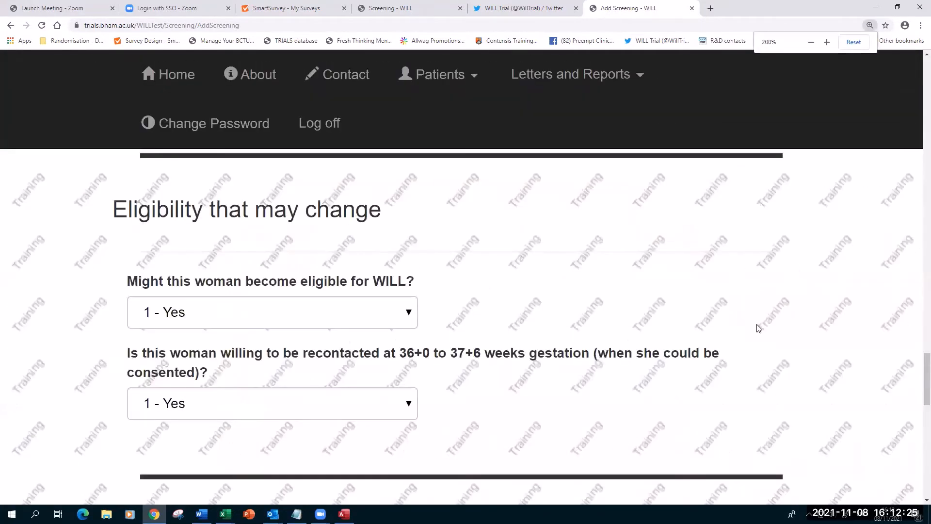
scroll(759, 329, "down", 7)
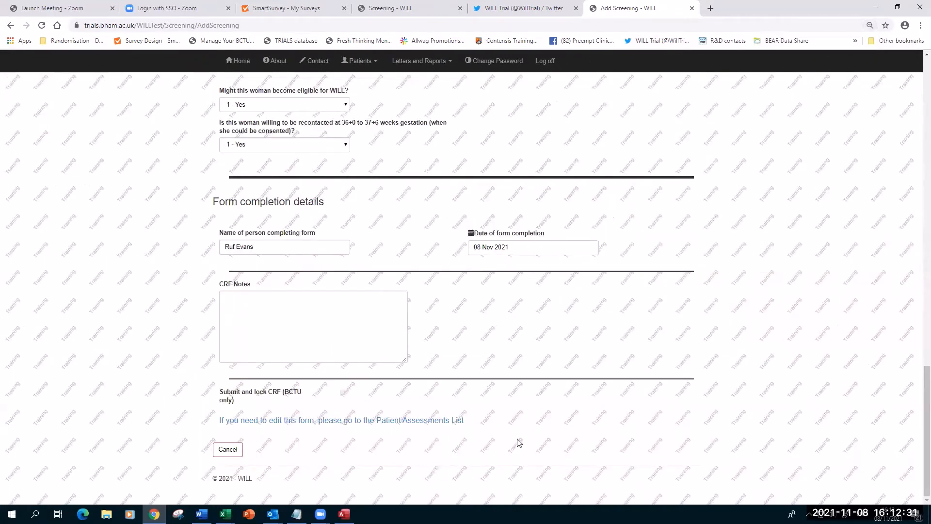
left_click(354, 424)
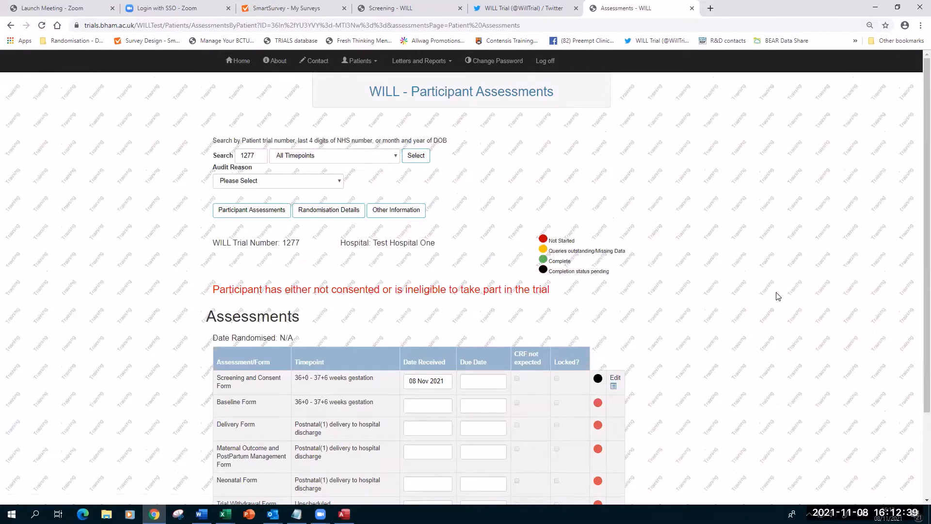
Review the assessments showing the screening form dated 08 Nov 2021, then bring up the Patients menu.
scroll(777, 295, "down", 3)
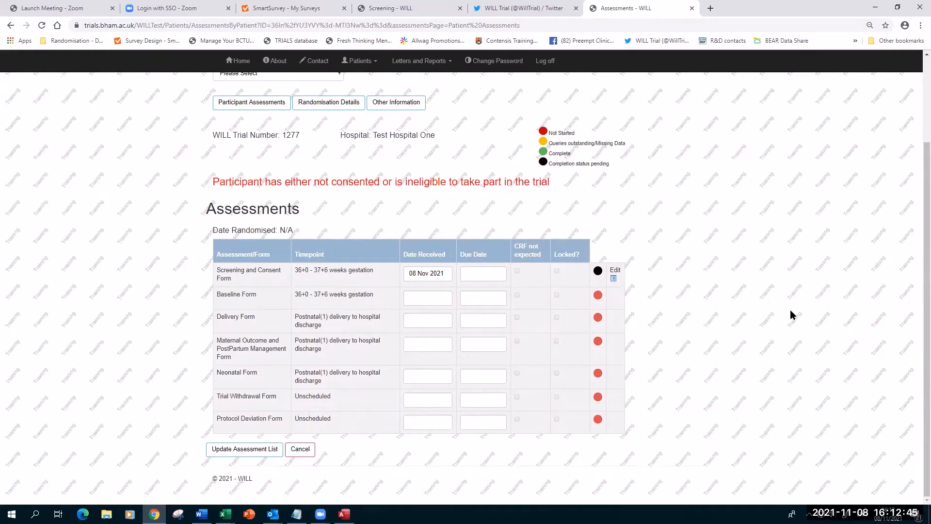
key("ctrl+plus")
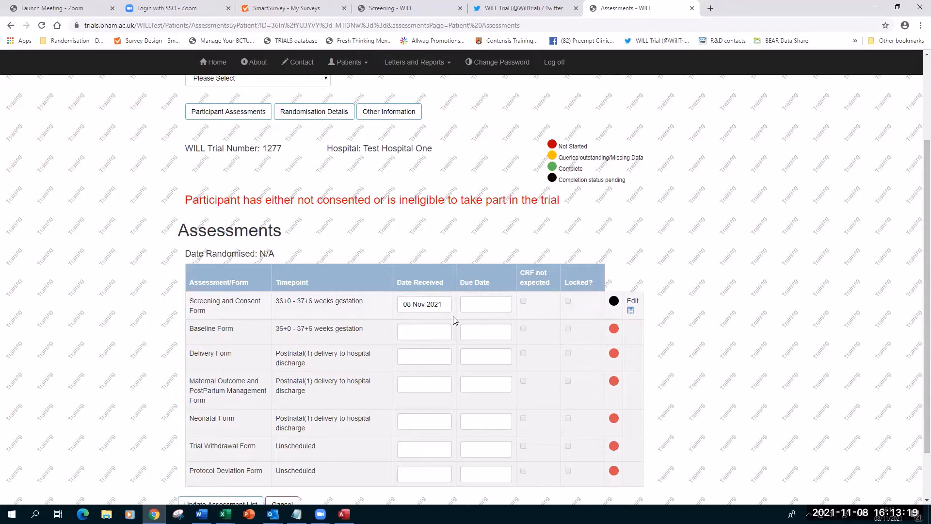
scroll(204, 330, "down", 1)
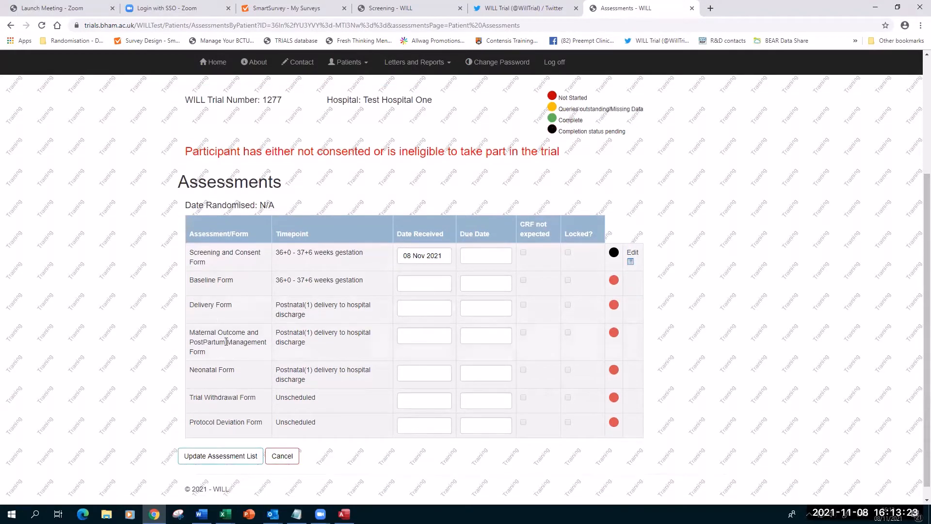
scroll(226, 341, "up", 3)
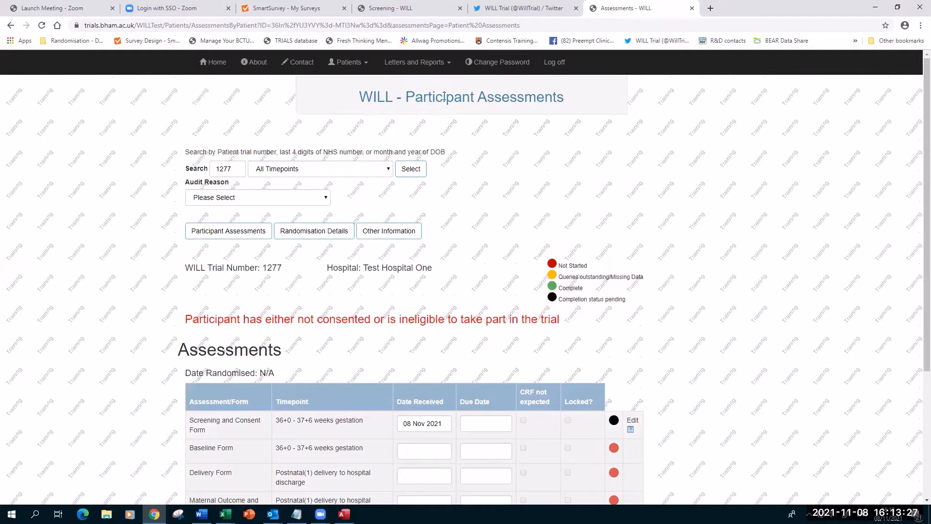
left_click(201, 514)
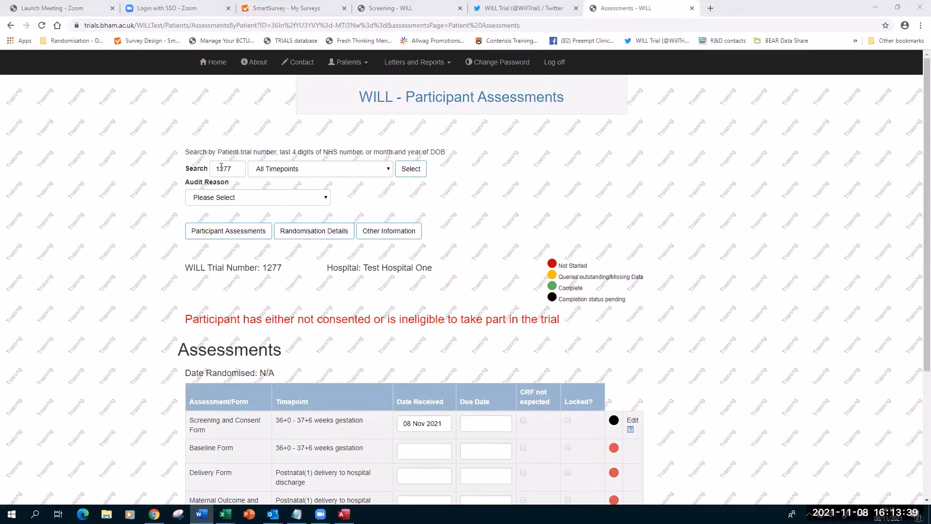
left_click(348, 63)
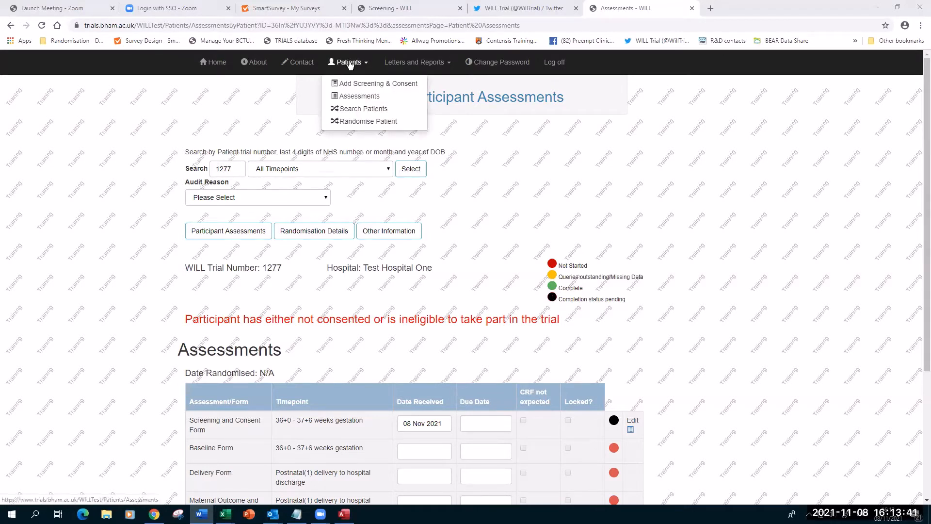
Look up another participant's assessments by searching their trial number on the Assessments page.
left_click(352, 110)
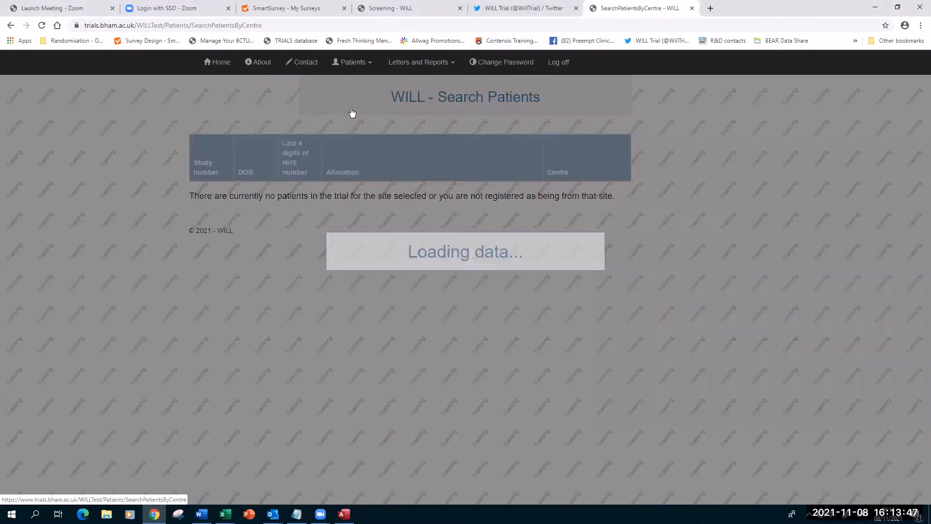
scroll(211, 426, "down", 1)
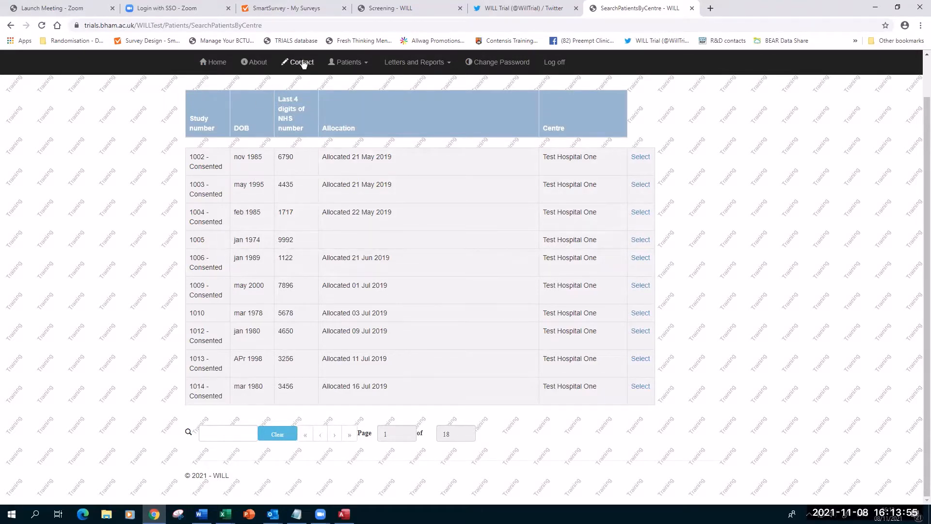
left_click(347, 62)
left_click(350, 100)
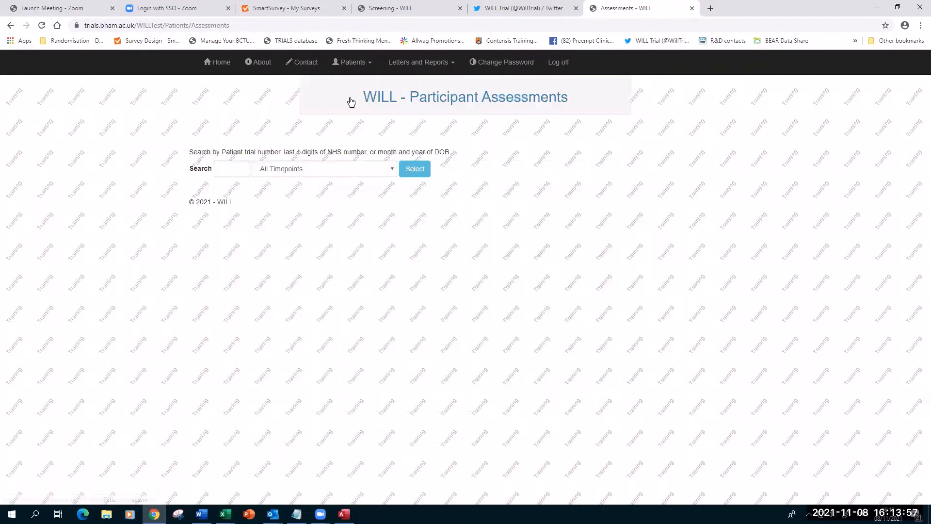
left_click(225, 170)
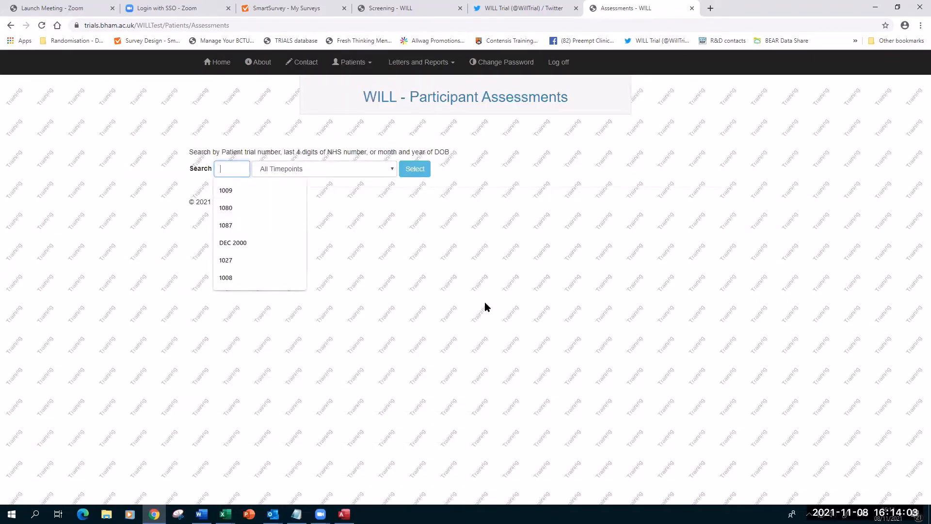
type("1275")
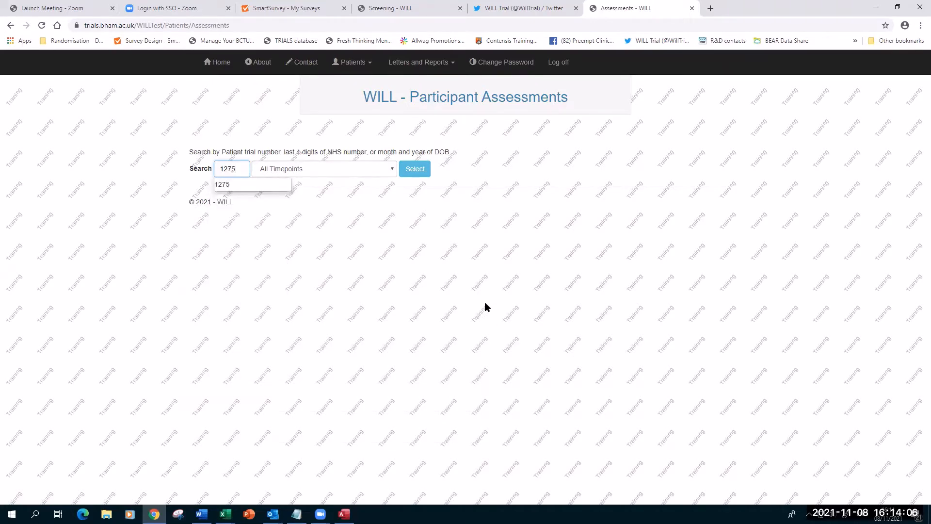
key("Return")
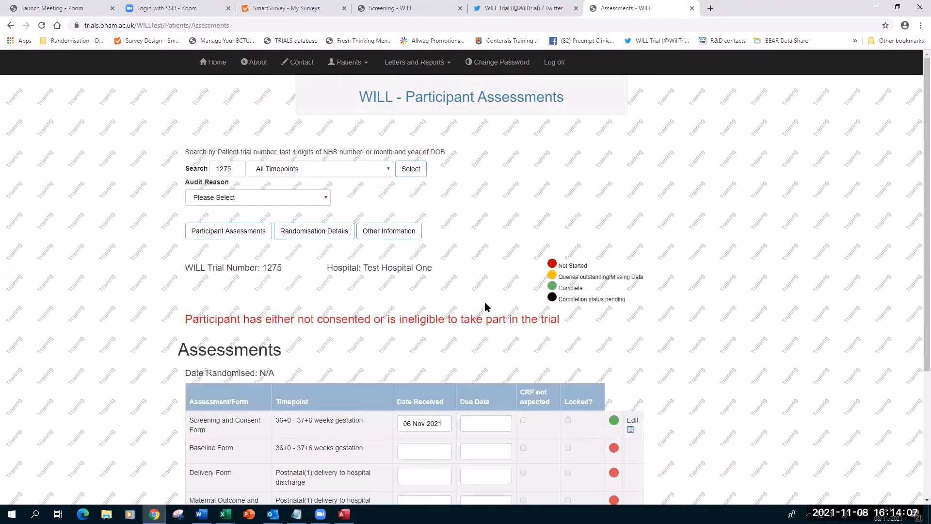
scroll(661, 272, "down", 4)
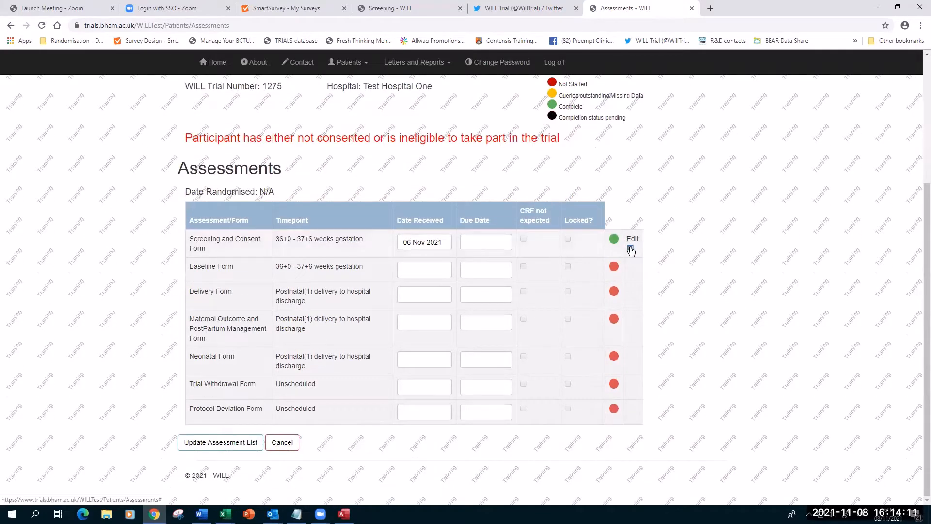
Open study 1275's Screening and Consent form for editing with audit reason 'To add further information', leaving the NHS number unchanged.
left_click(631, 250)
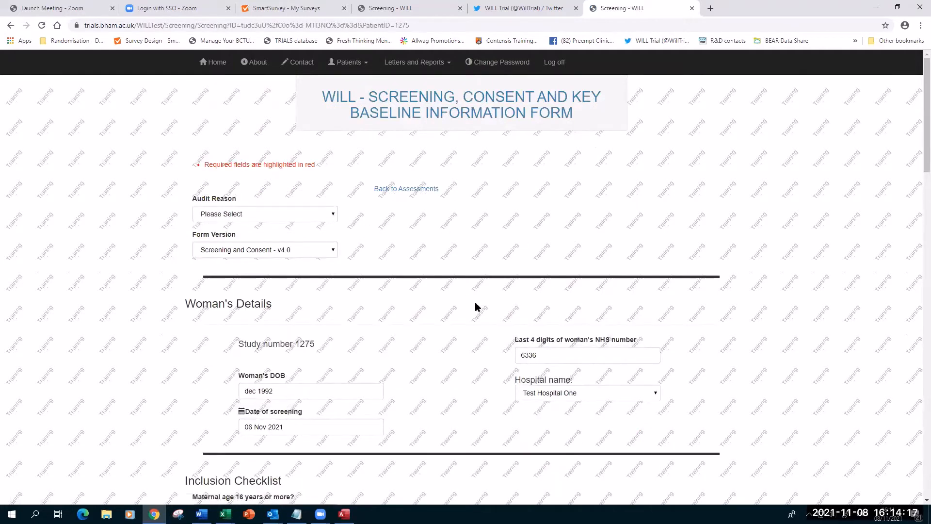
left_click(311, 216)
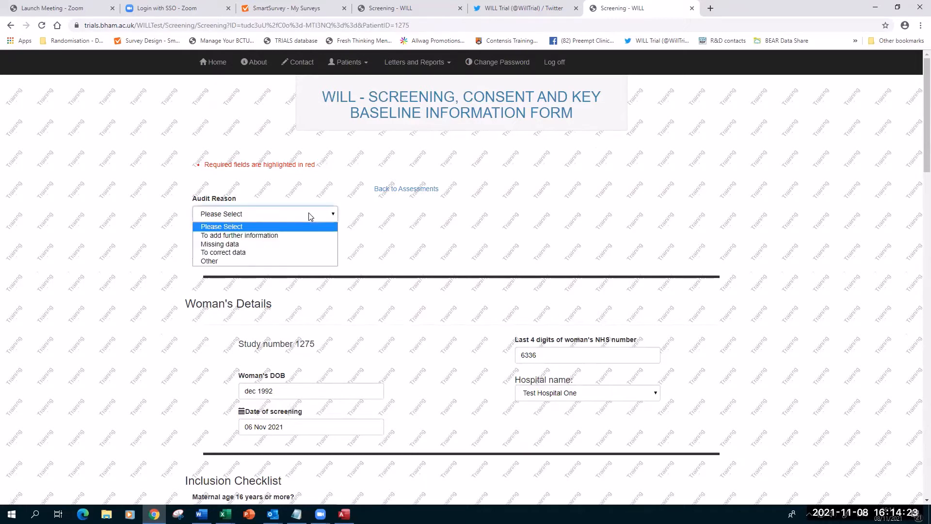
left_click(268, 235)
scroll(429, 254, "down", 3)
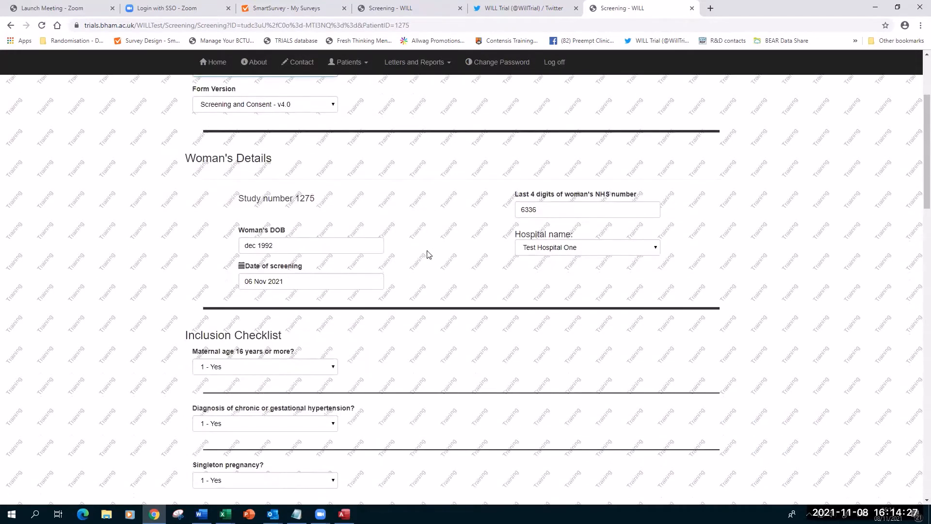
double_click(527, 210)
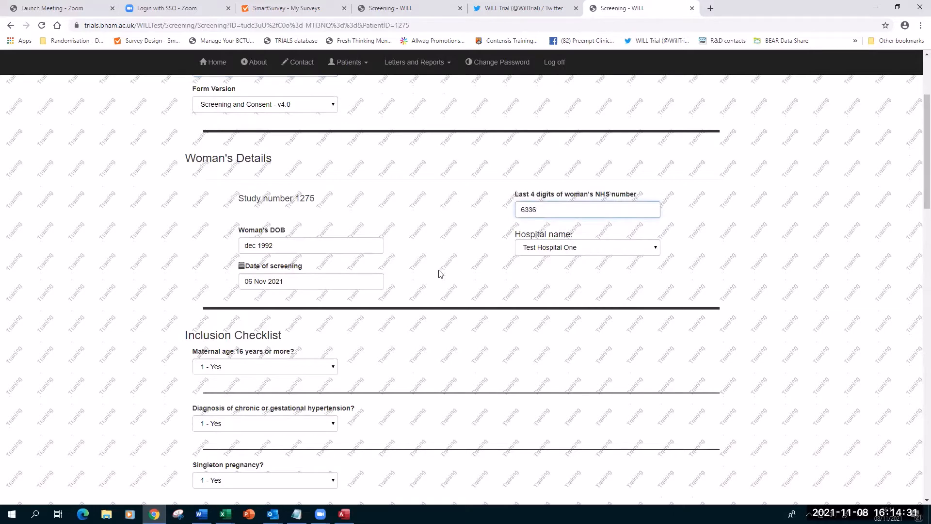
left_click(435, 255)
scroll(432, 265, "down", 3)
Change the screening date to 08 Nov 2021 and recalculate gestational age to 36 weeks 1 day.
scroll(429, 266, "down", 2)
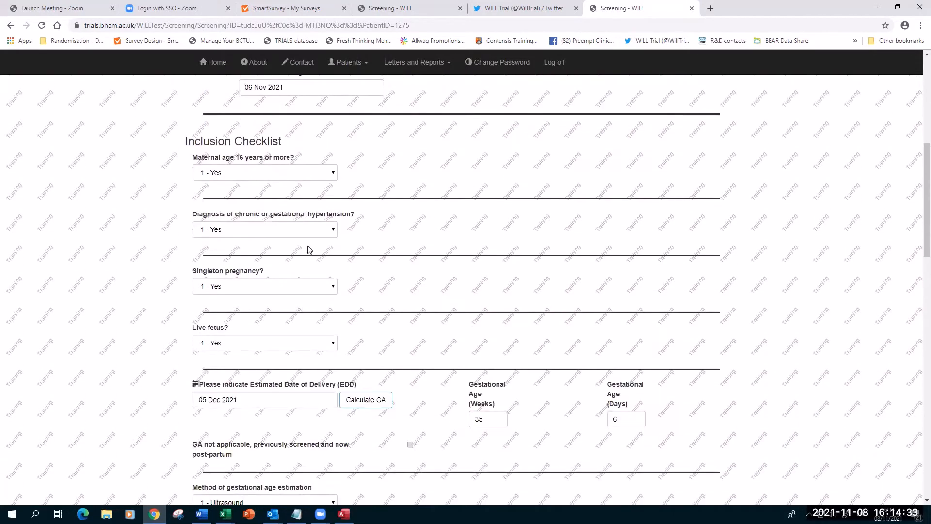
scroll(304, 250, "down", 2)
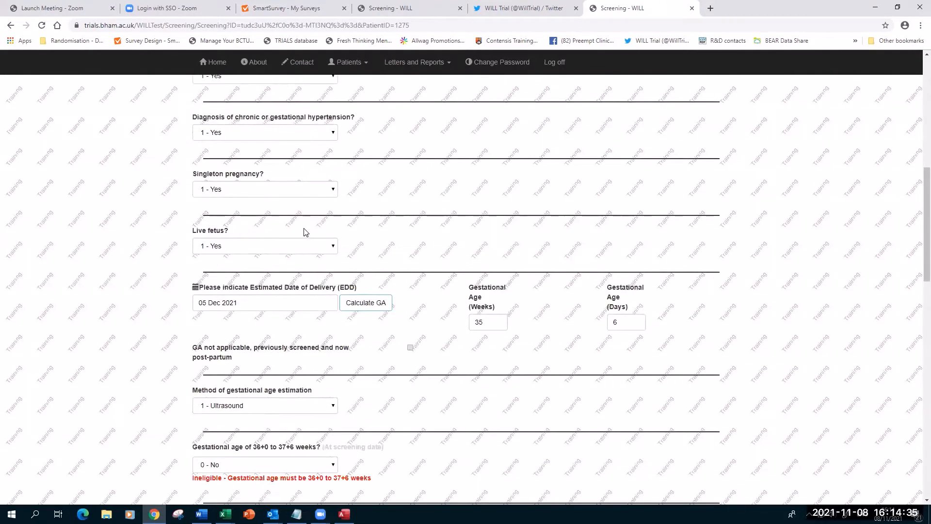
scroll(420, 190, "up", 5)
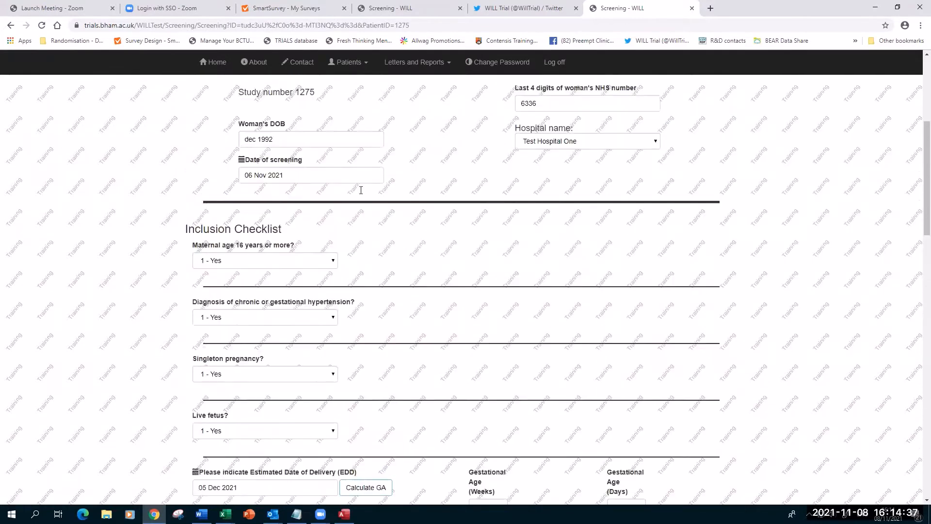
left_click(300, 182)
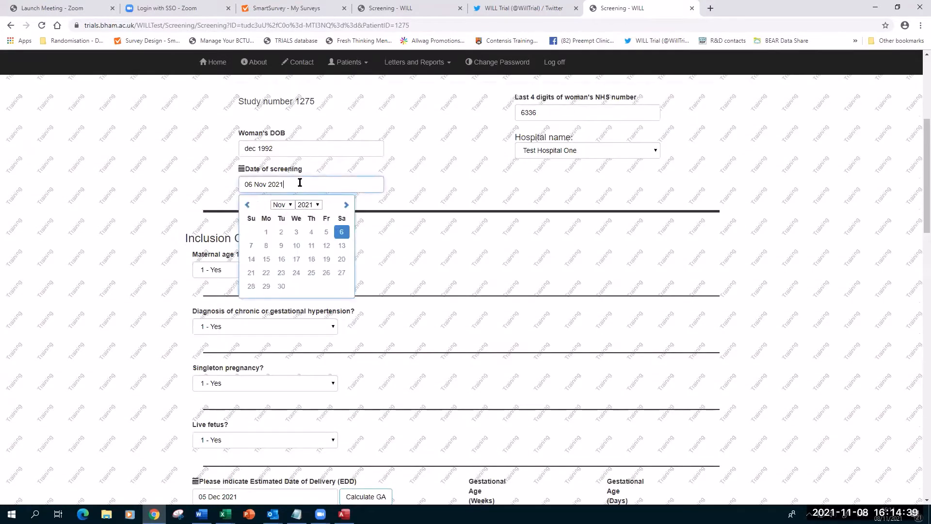
left_click(266, 246)
scroll(353, 232, "down", 2)
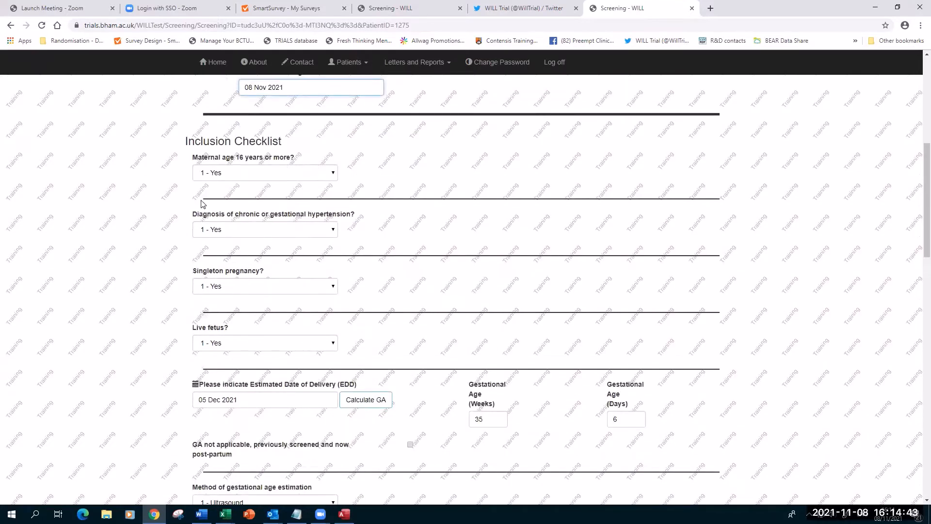
scroll(213, 329, "down", 2)
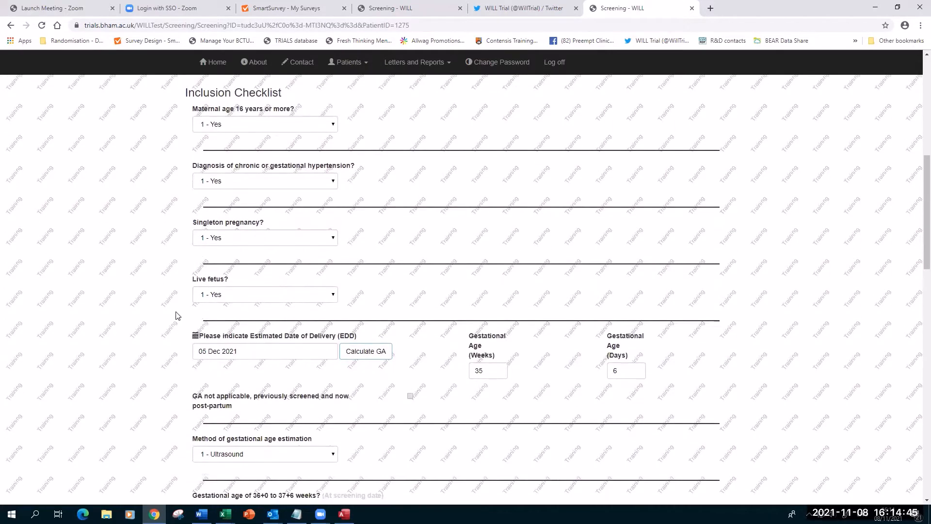
left_click(353, 308)
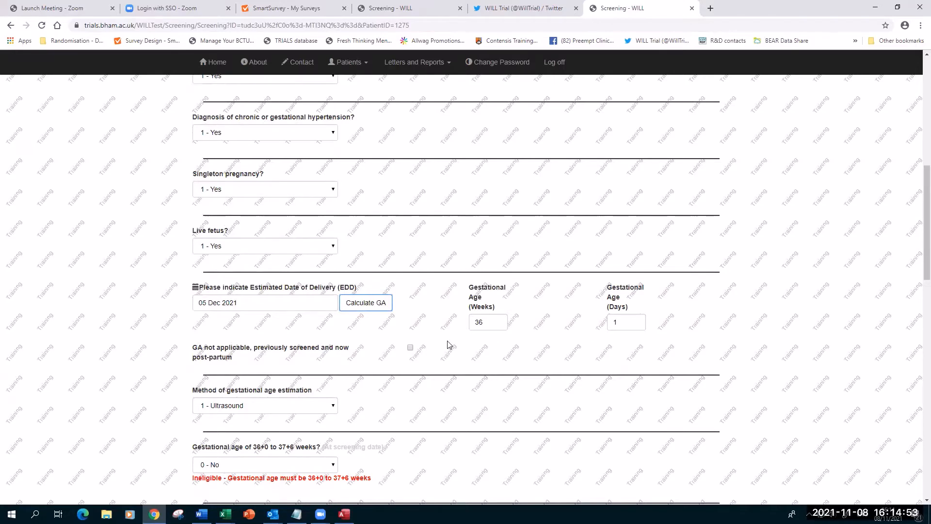
scroll(447, 344, "down", 4)
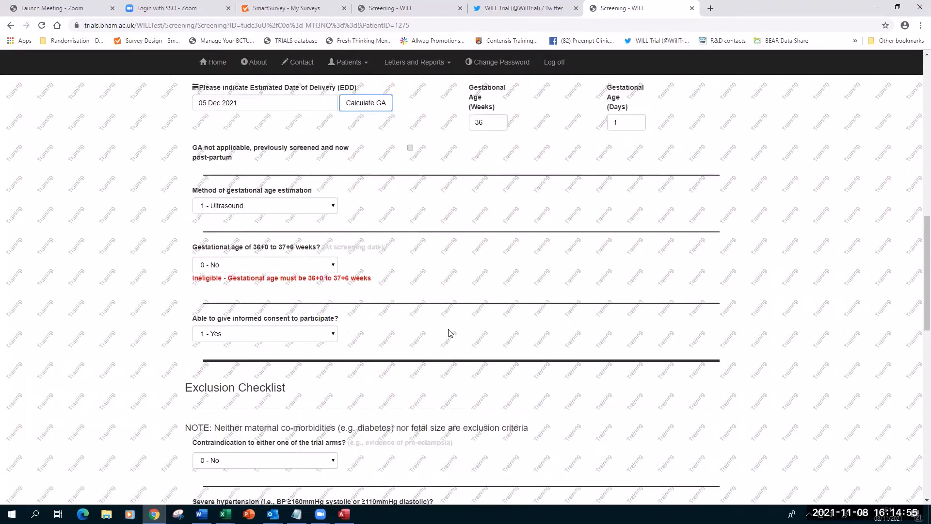
scroll(449, 333, "up", 1)
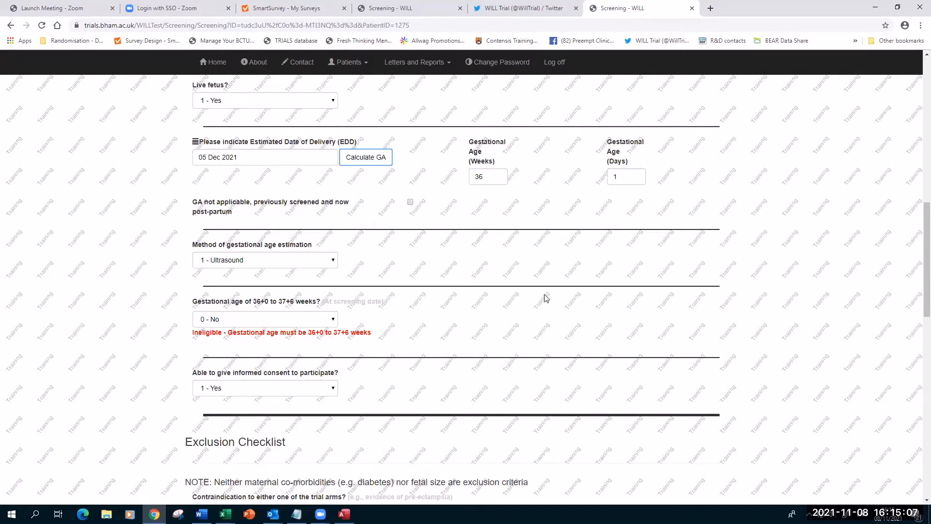
scroll(466, 293, "down", 2)
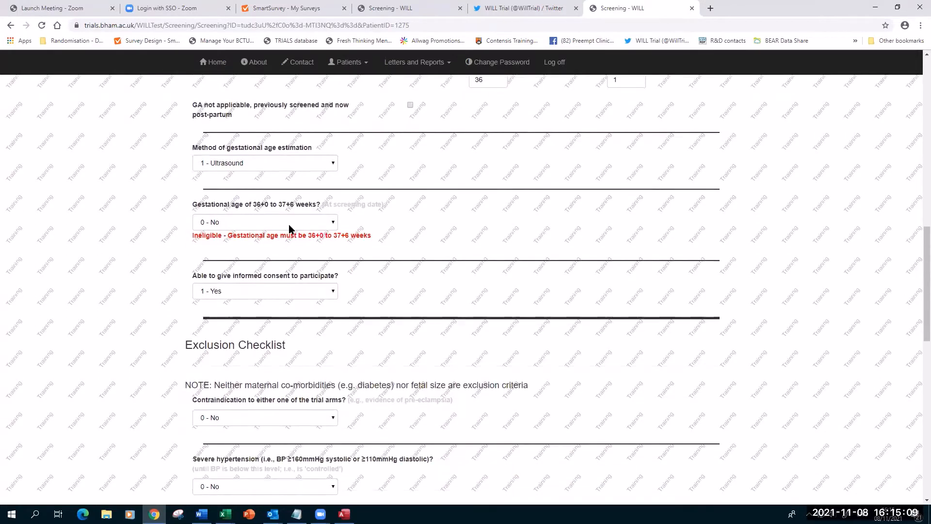
Answer documented informed consent 1 - Yes, correcting an initial 0 - No.
left_click(289, 223)
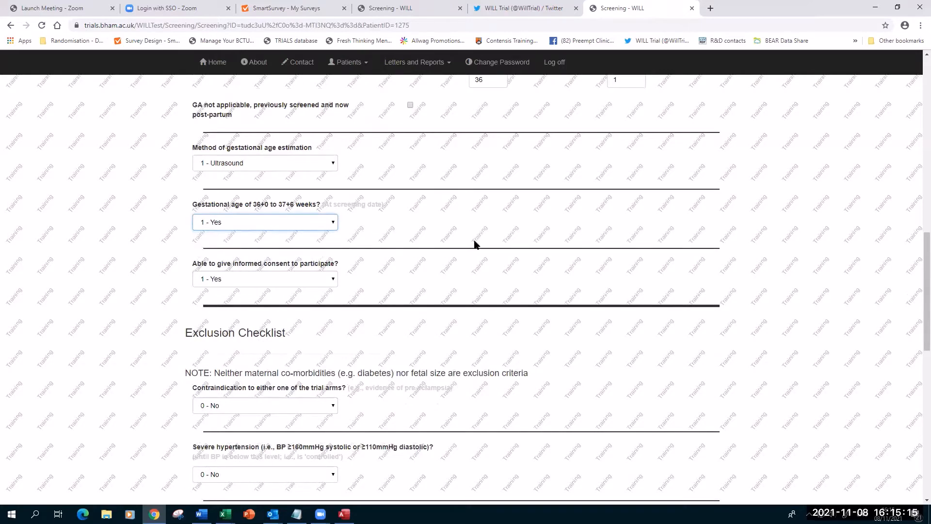
scroll(474, 244, "down", 4)
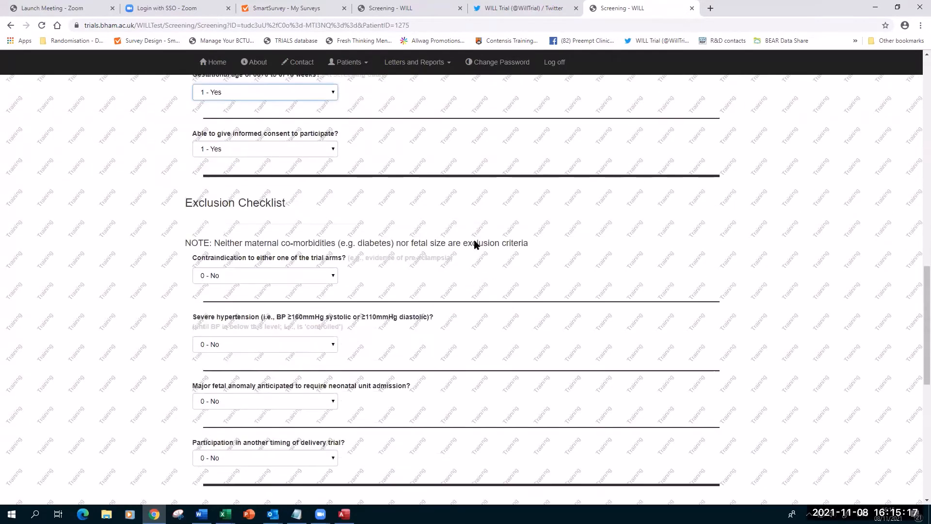
scroll(256, 253, "down", 3)
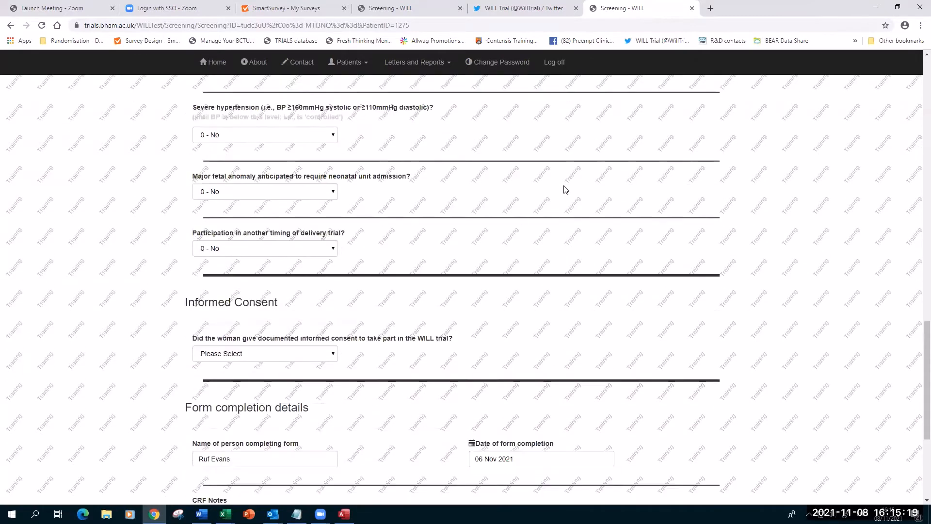
scroll(388, 205, "down", 3)
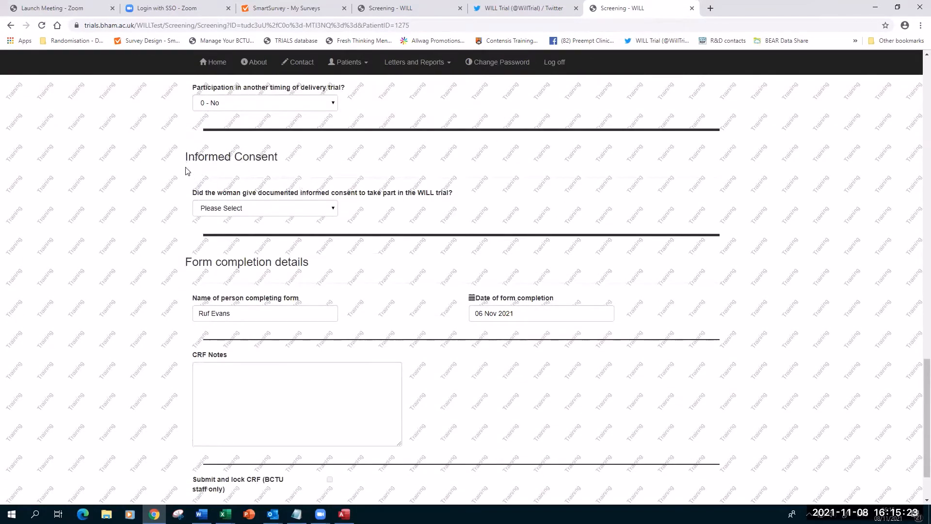
left_click(326, 210)
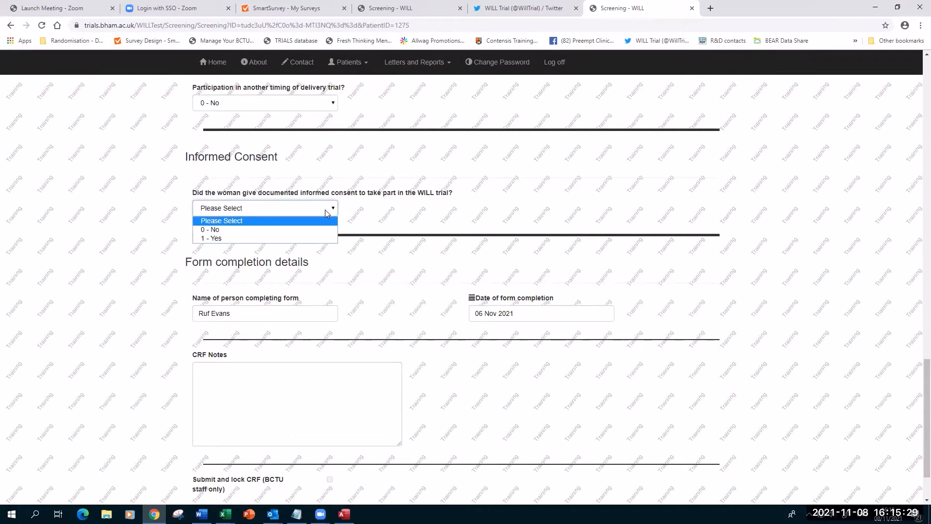
left_click(282, 230)
scroll(313, 267, "down", 2)
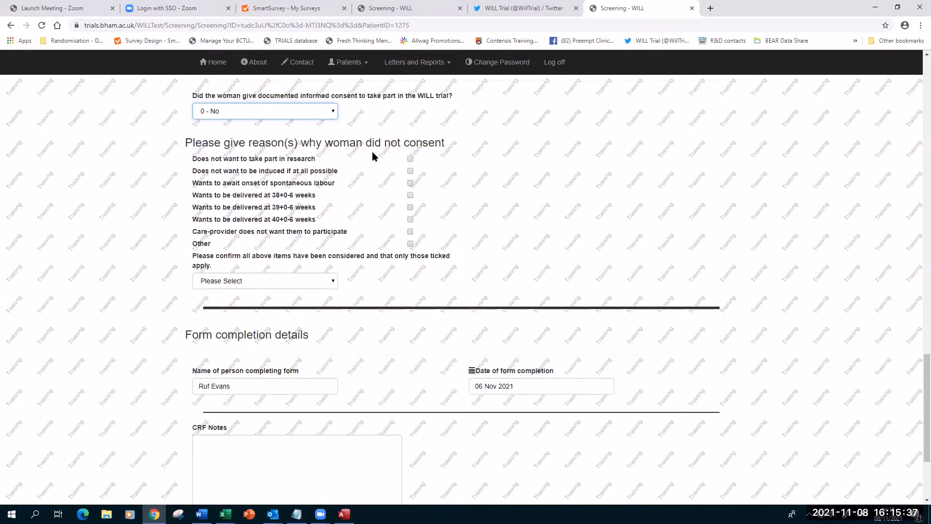
left_click(312, 113)
left_click(250, 142)
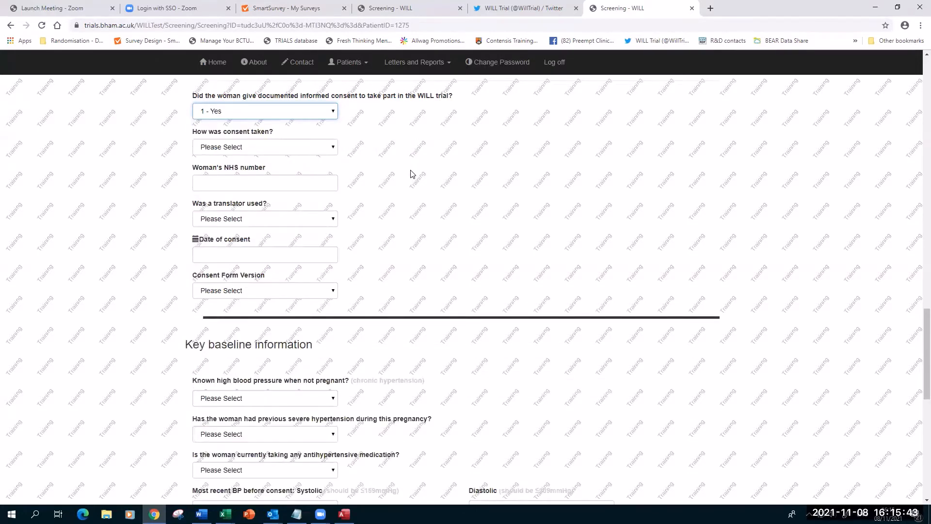
Record consent taken in person with the woman signing, enter her NHS number, and mark no translator.
left_click(276, 148)
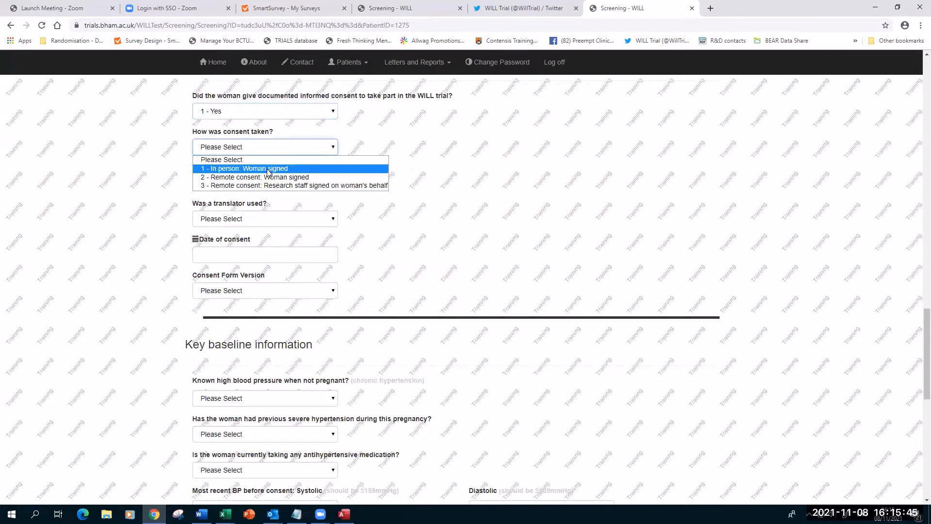
left_click(268, 169)
left_click(242, 178)
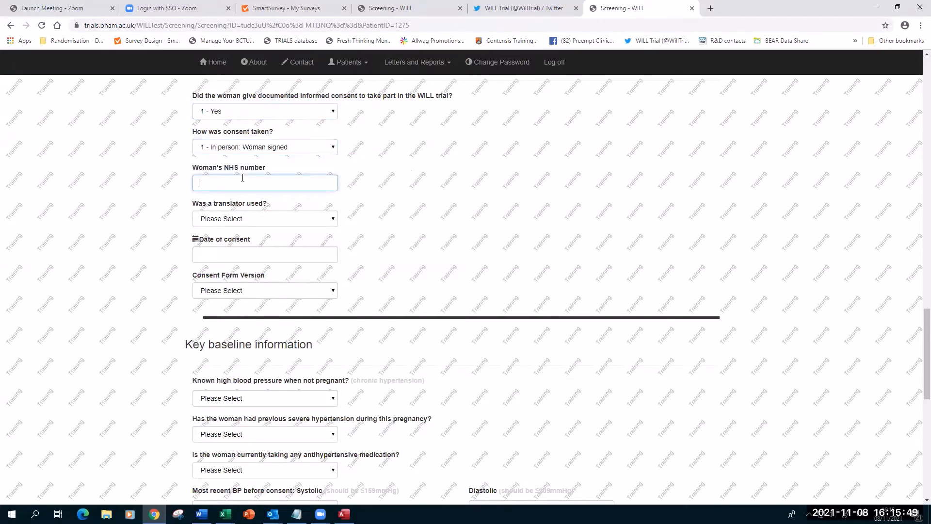
left_click(261, 219)
left_click(245, 239)
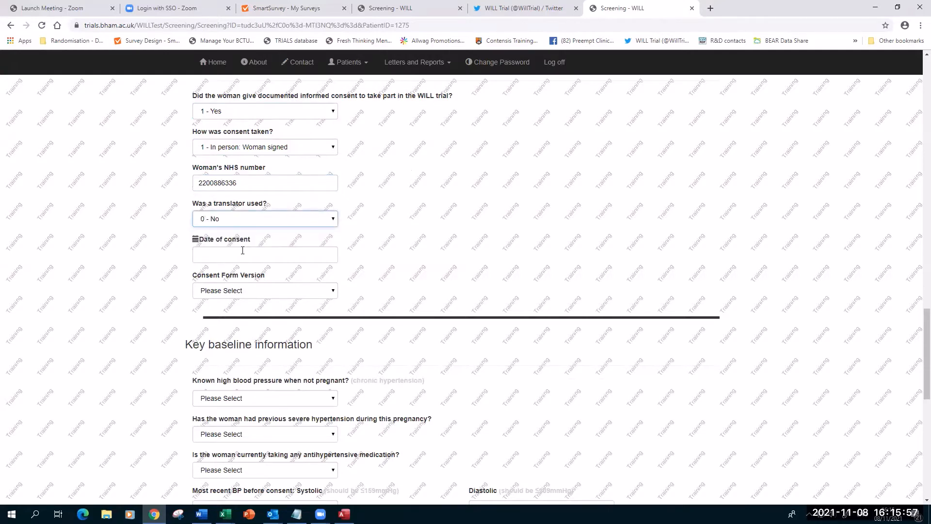
Set the consent date to 08 Nov 2021 and the consent form to Version 4.
left_click(242, 250)
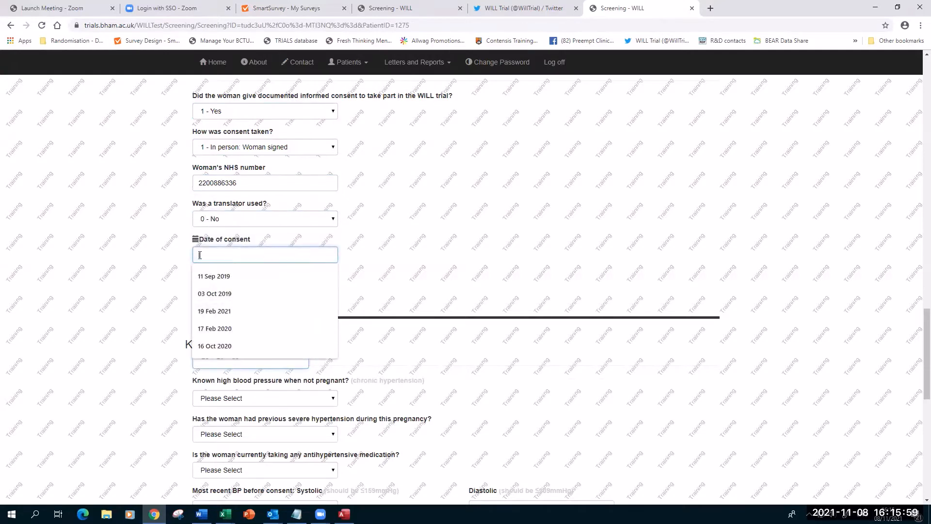
type("08")
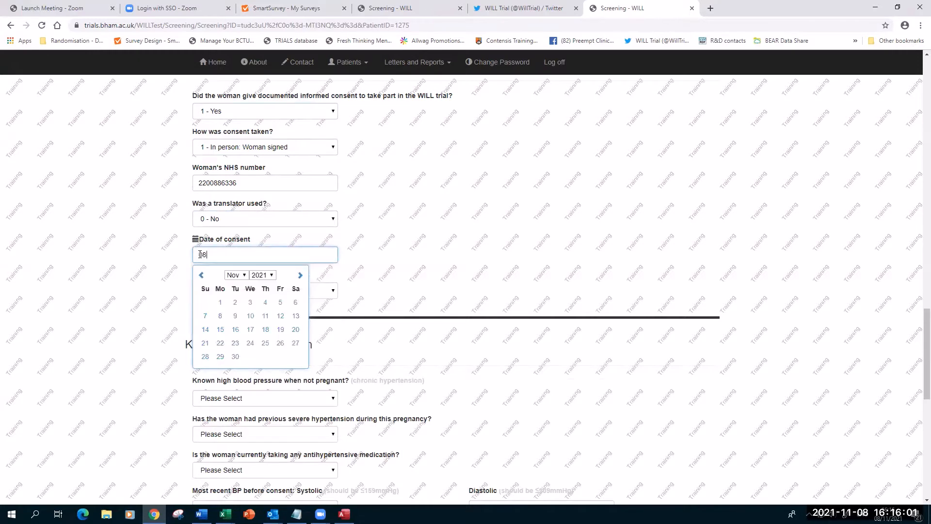
left_click(220, 315)
left_click(246, 291)
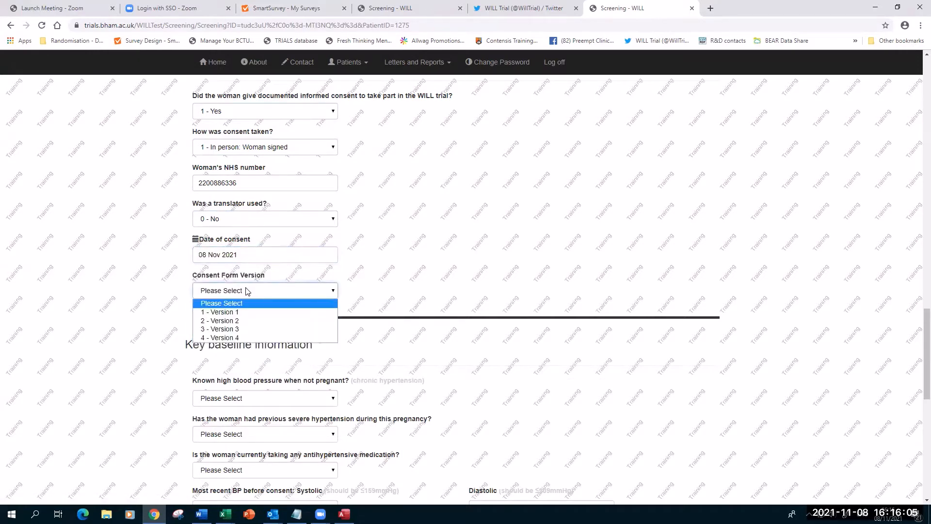
left_click(240, 337)
scroll(285, 252, "down", 3)
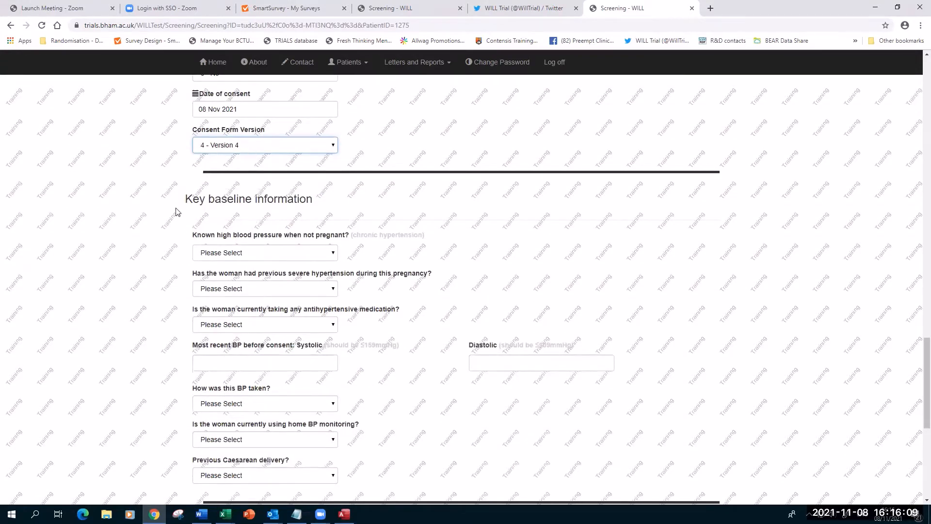
Answer known high blood pressure Yes, previous severe hypertension Yes, and antihypertensive medication No.
scroll(217, 238, "down", 2)
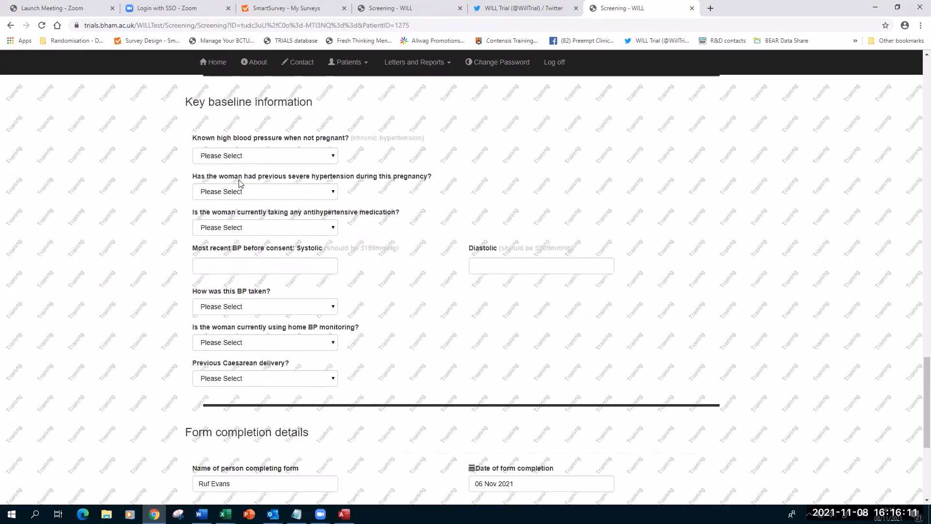
left_click(249, 155)
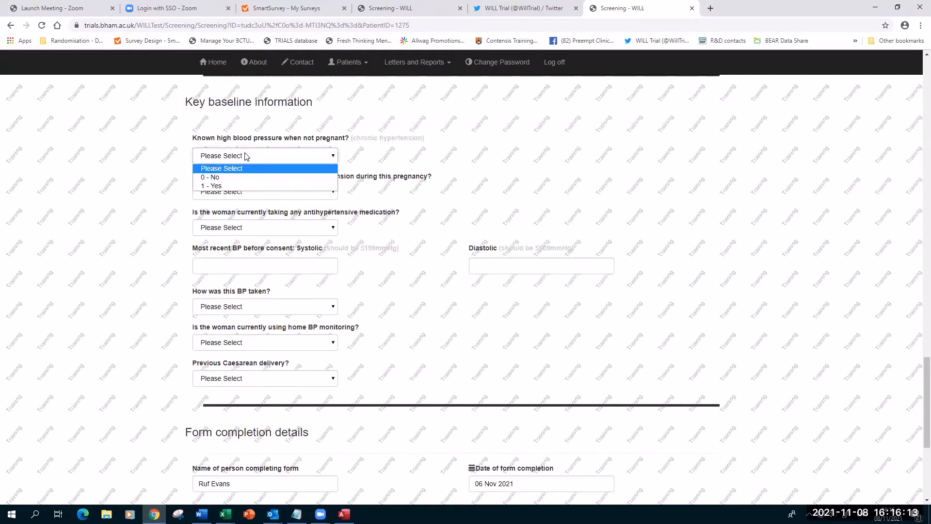
left_click(224, 187)
left_click(224, 193)
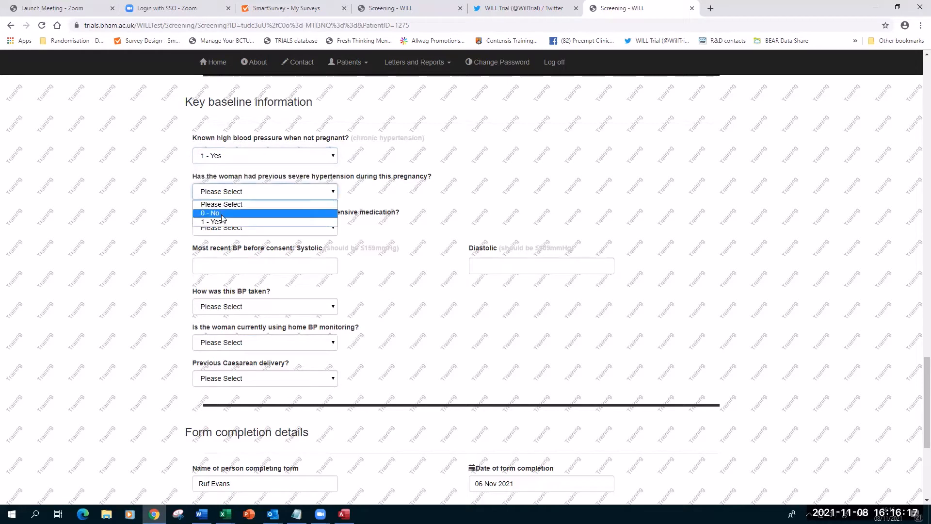
left_click(224, 221)
left_click(224, 231)
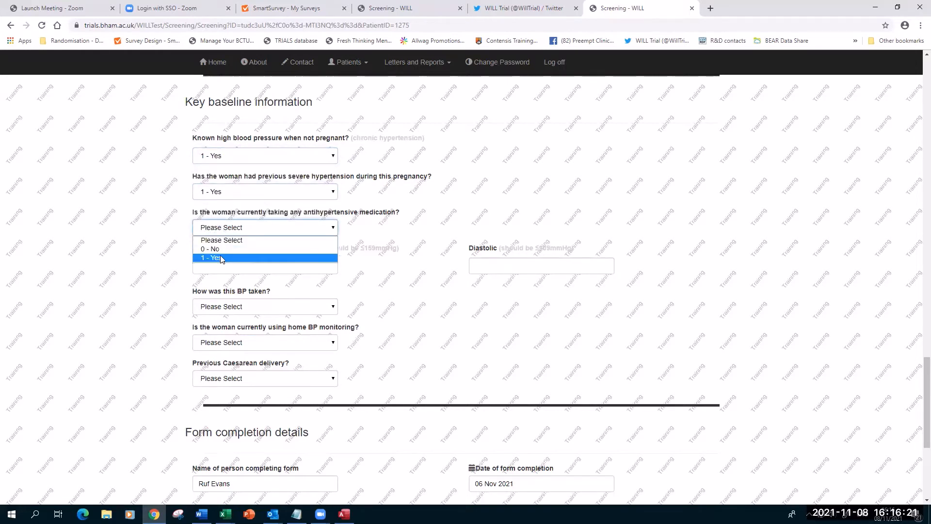
left_click(221, 258)
scroll(295, 304, "down", 2)
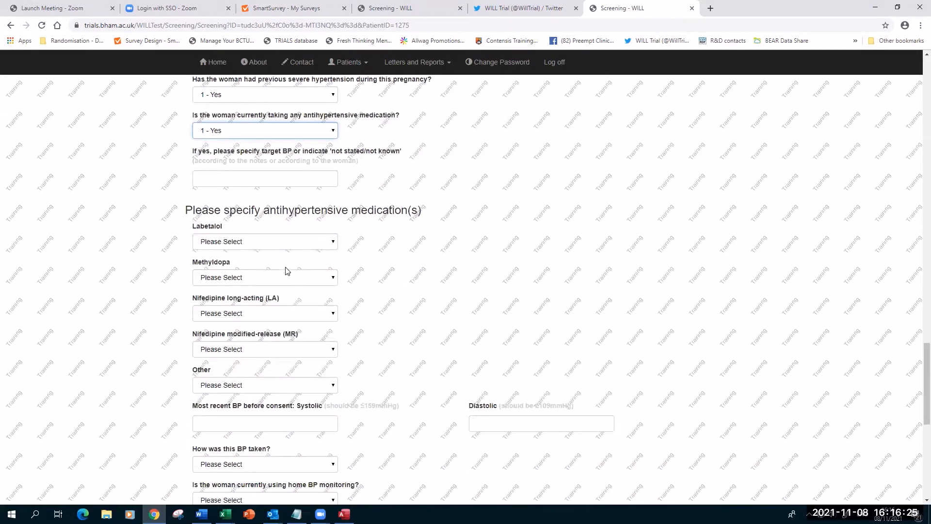
left_click(322, 132)
left_click(242, 154)
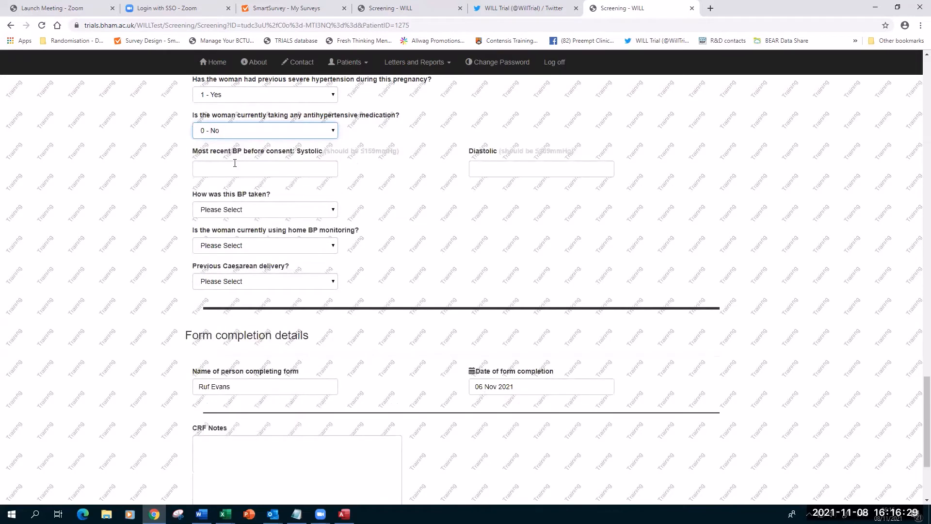
Enter BP 130/100 taken by automated device and set home BP monitoring to Yes.
left_click(234, 164)
type("1")
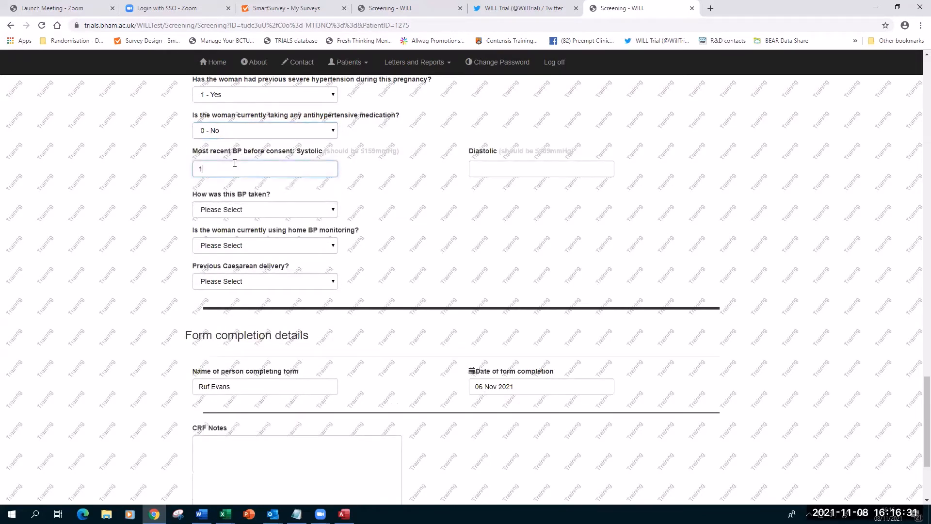
type("30")
key("Tab")
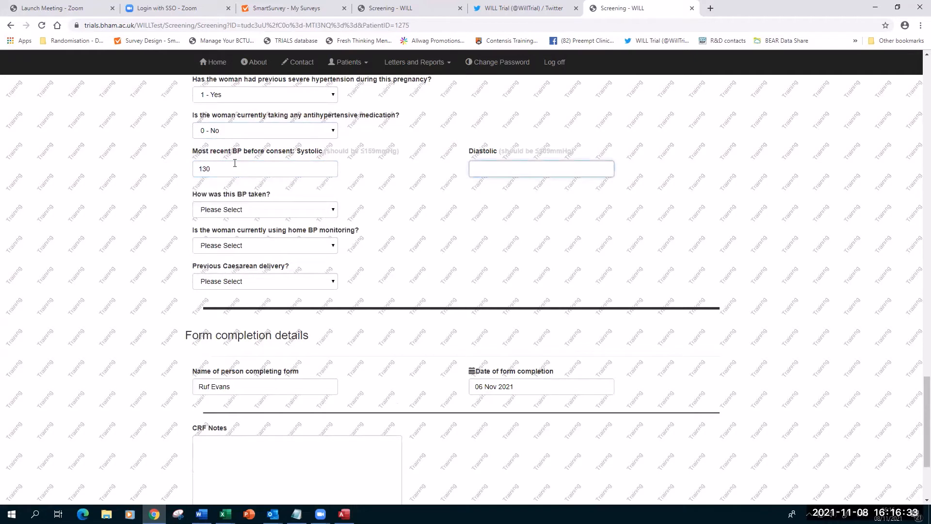
left_click(242, 210)
left_click(242, 231)
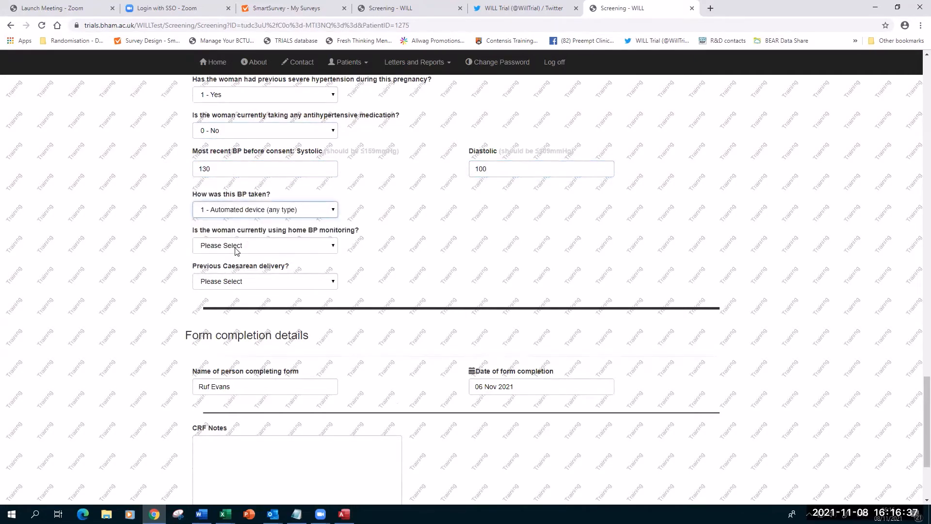
left_click(236, 245)
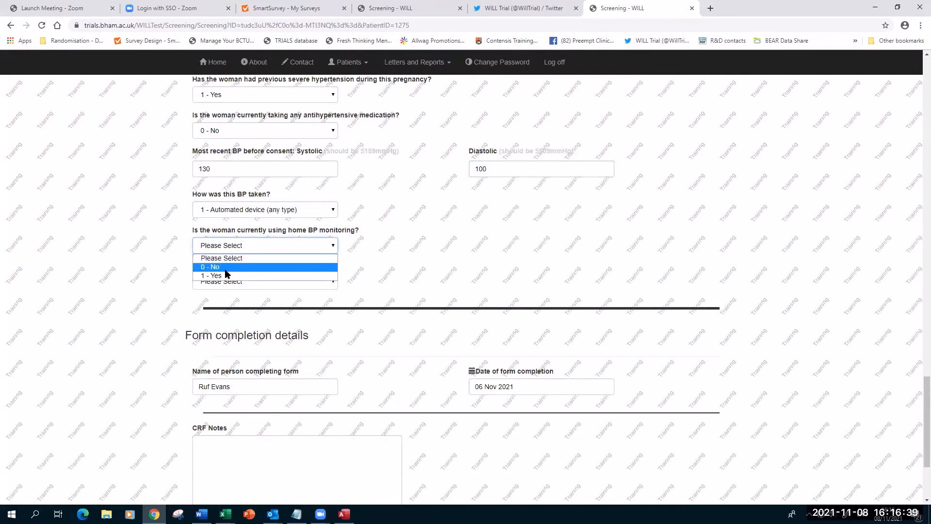
left_click(224, 275)
scroll(257, 260, "down", 2)
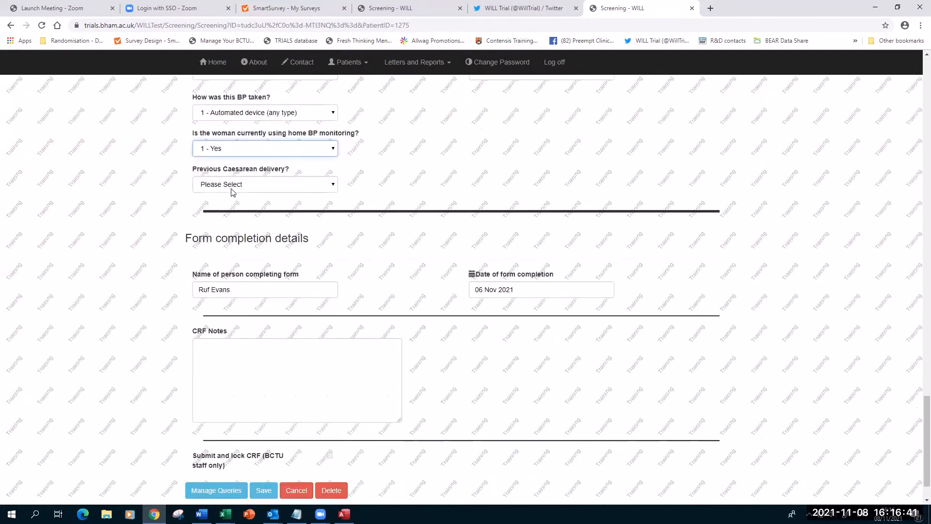
Set previous Caesarean delivery to Yes and the form completion date to 08 Nov 2021.
left_click(256, 186)
left_click(224, 214)
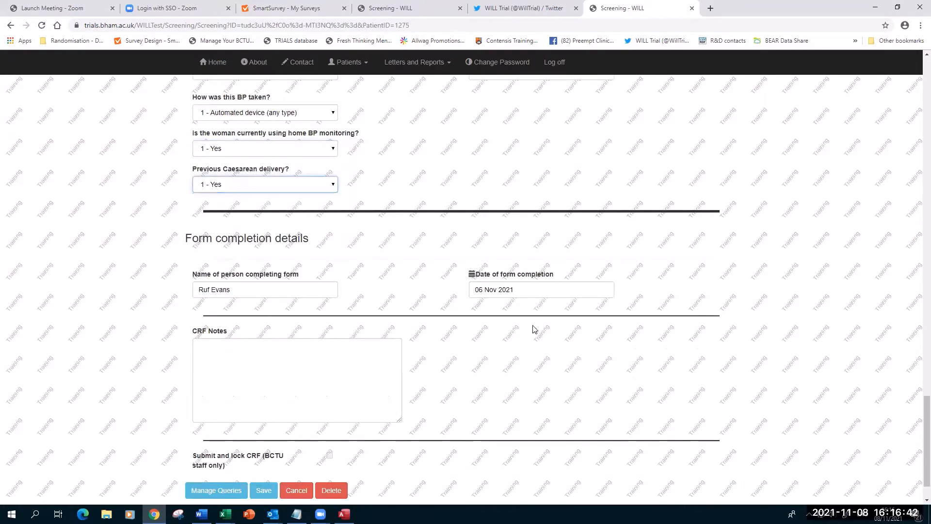
left_click(498, 288)
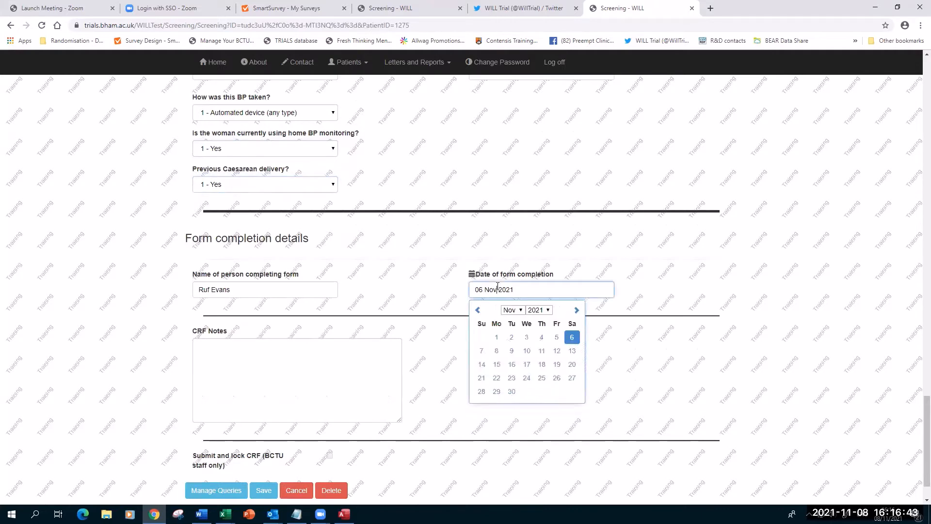
left_click(497, 352)
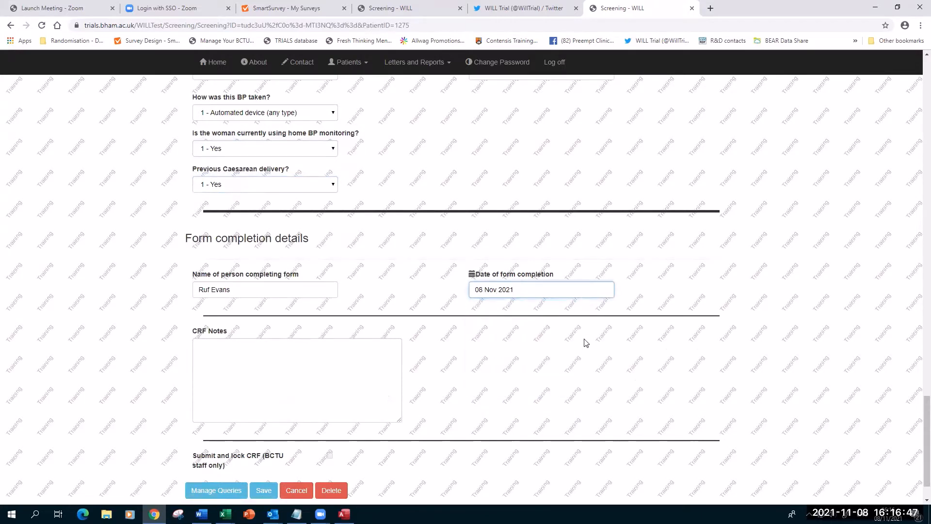
Save the updated screening form and enlarge the page zoom.
scroll(585, 342, "down", 1)
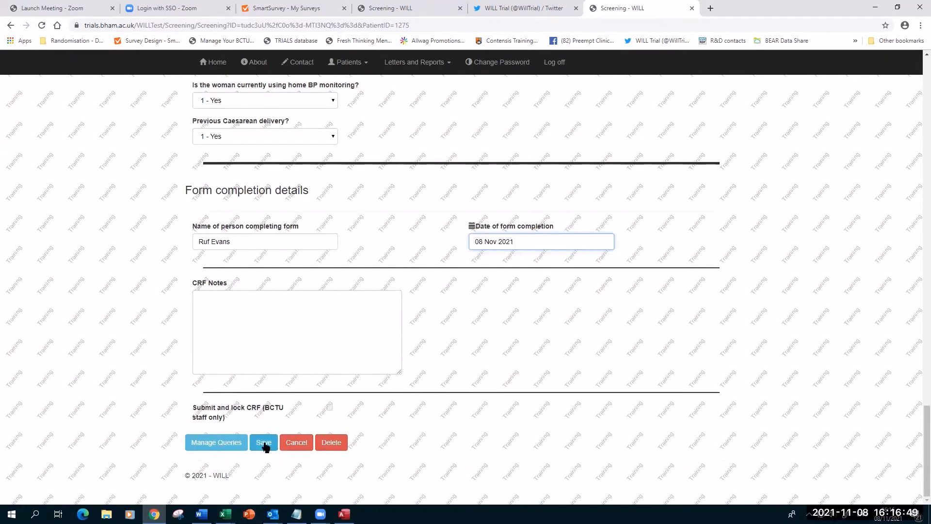
left_click(265, 443)
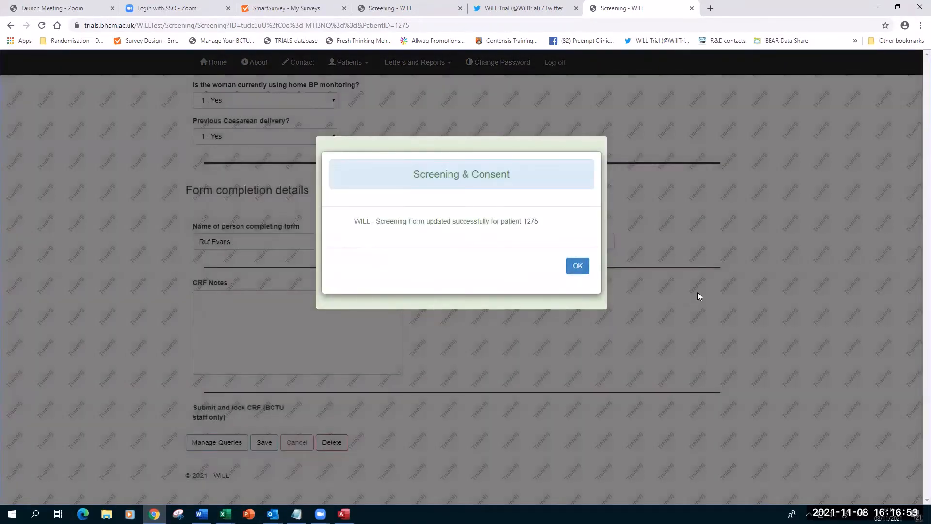
key("ctrl+plus")
key("ctrl+plus")
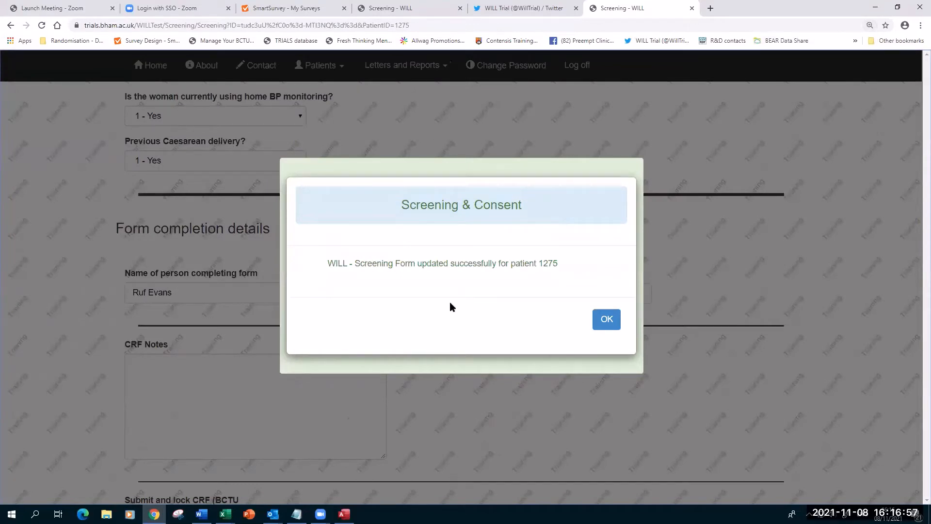
left_click(607, 320)
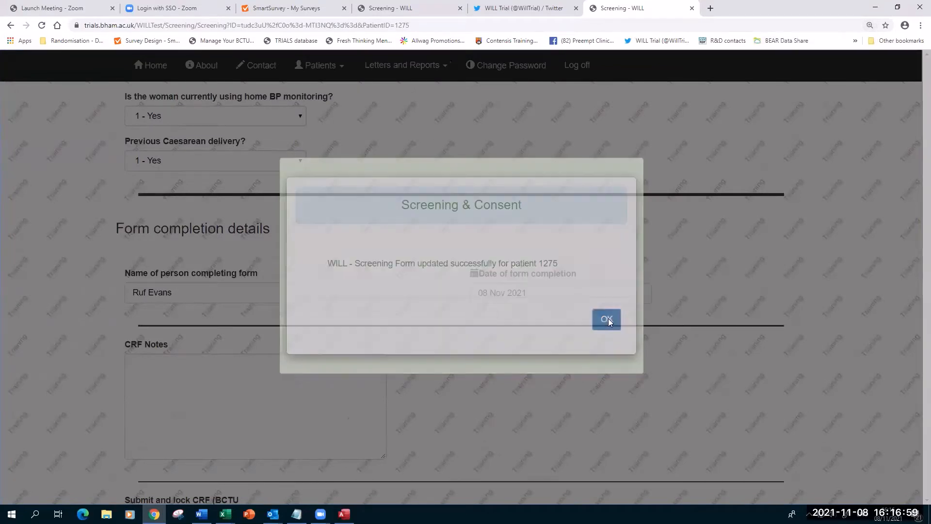
key("ctrl+minus")
key("ctrl+minus")
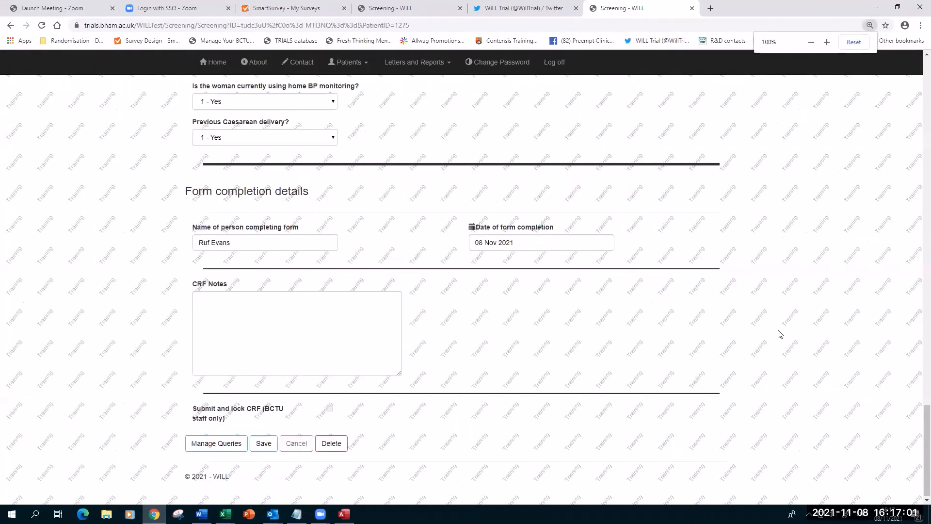
key("ctrl+minus")
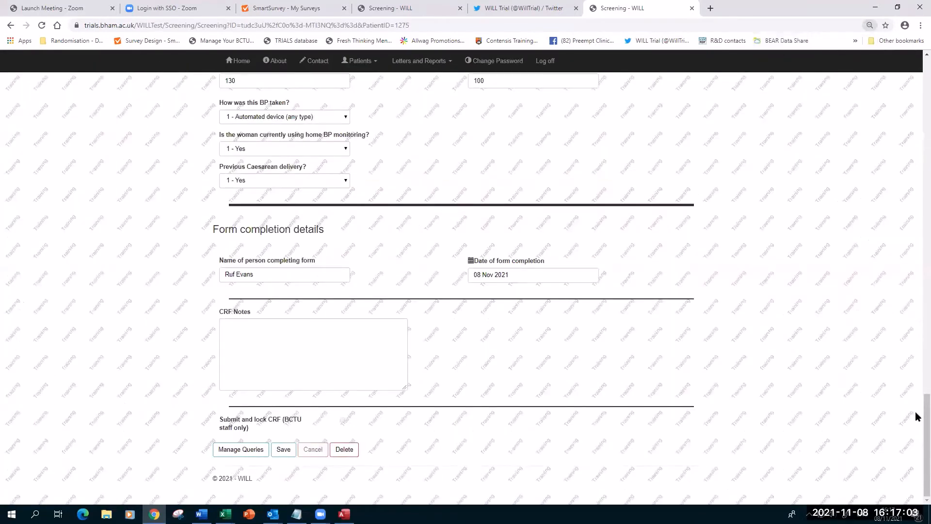
scroll(914, 383, "up", 8)
scroll(897, 193, "up", 15)
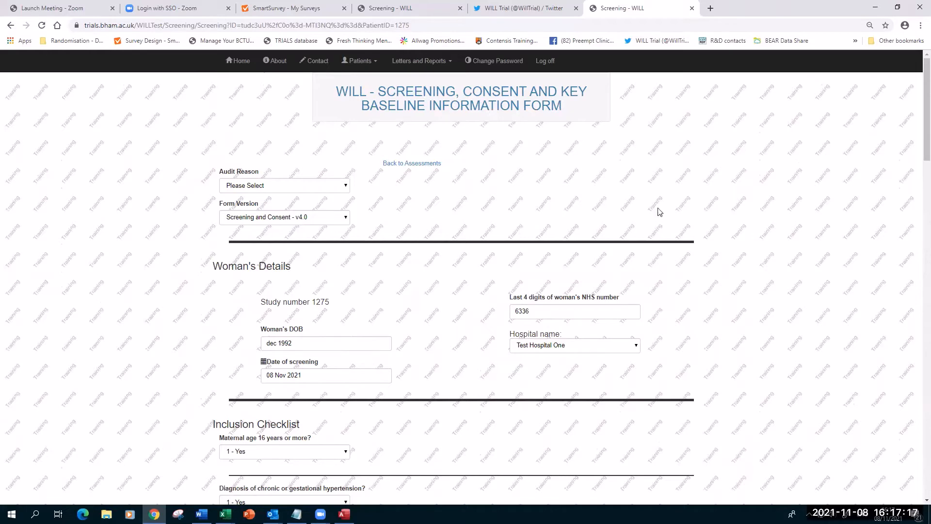
Go back to trial 1275's assessments list and restore the page zoom to 100%.
left_click(400, 164)
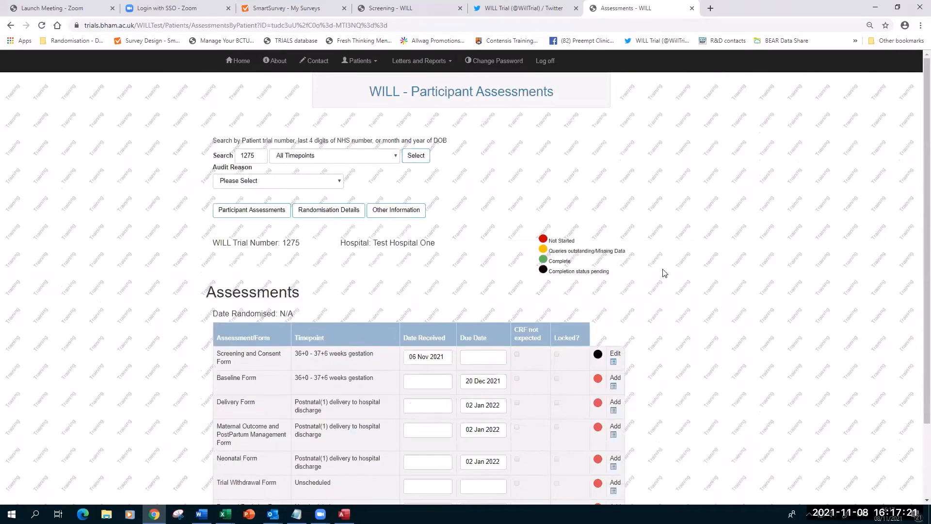
scroll(763, 275, "down", 2)
scroll(764, 271, "down", 1)
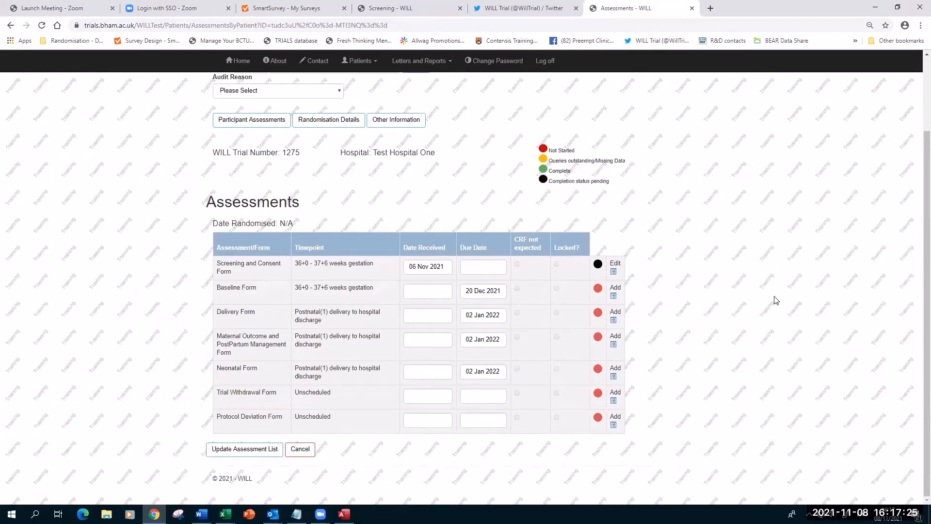
key("ctrl+plus")
scroll(524, 333, "down", 1)
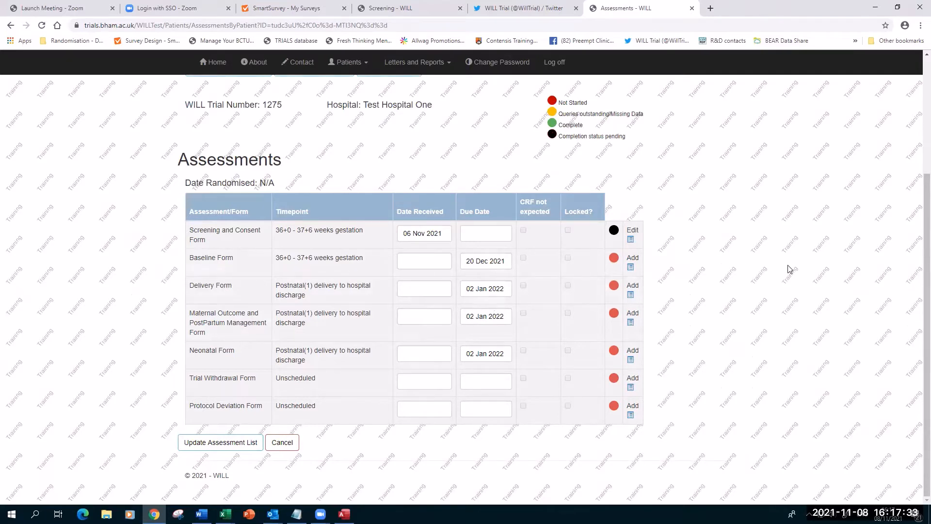
scroll(815, 278, "up", 3)
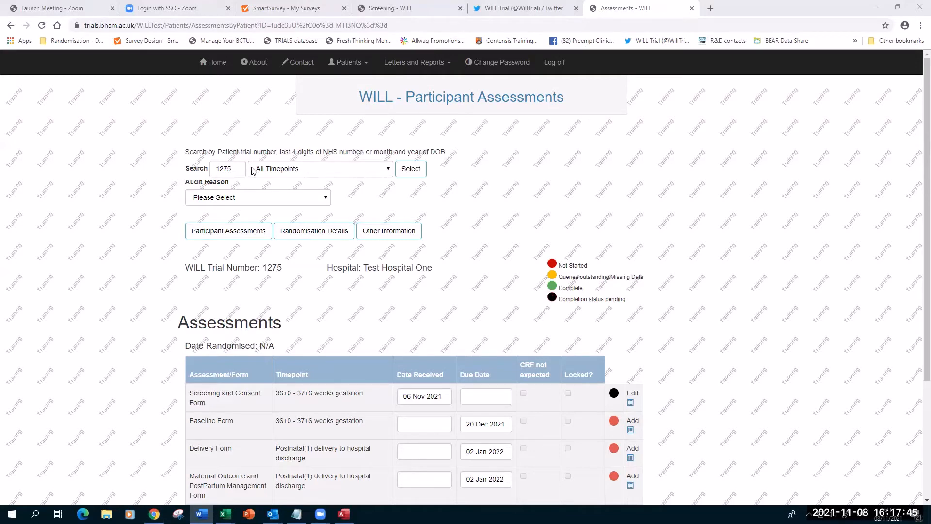
Search participant 1276, then filter the Randomise Patient list to 1276 and open its randomisation form.
left_click(234, 168)
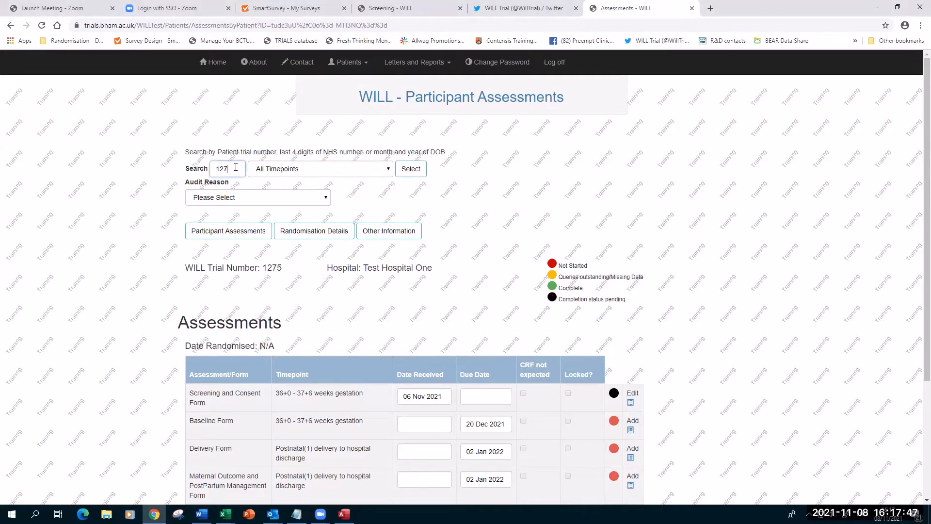
key("Return")
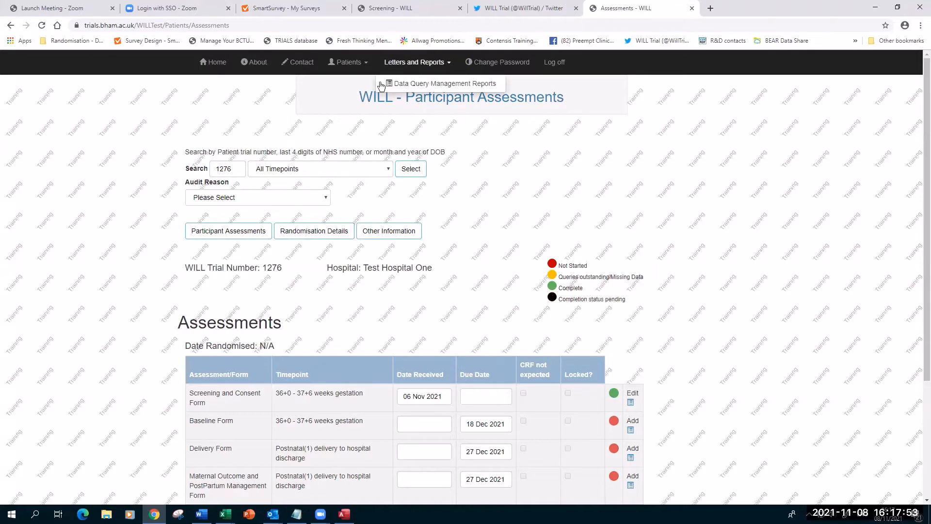
mouse_move(356, 67)
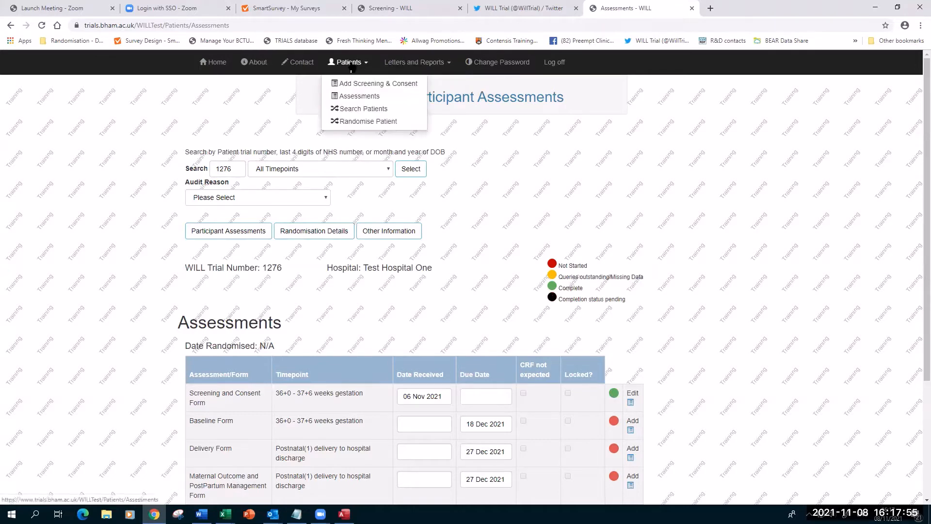
left_click(355, 121)
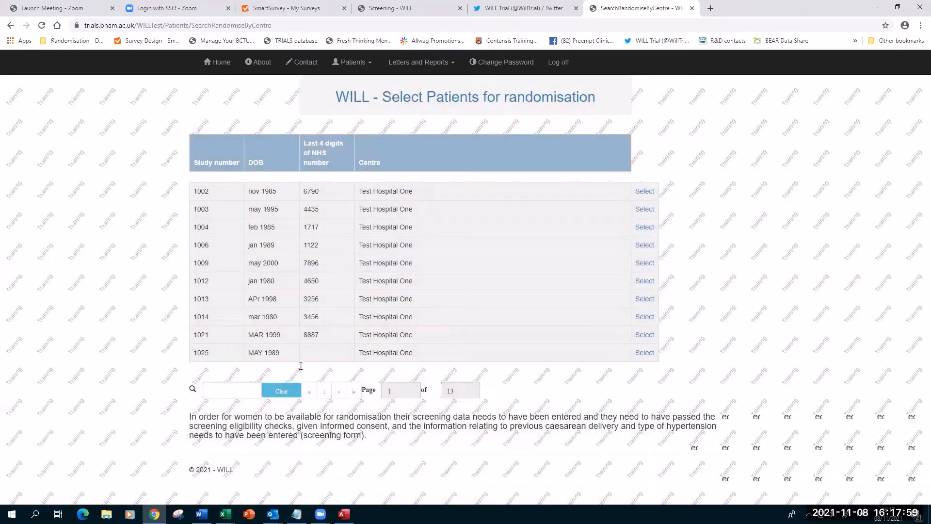
left_click(236, 389)
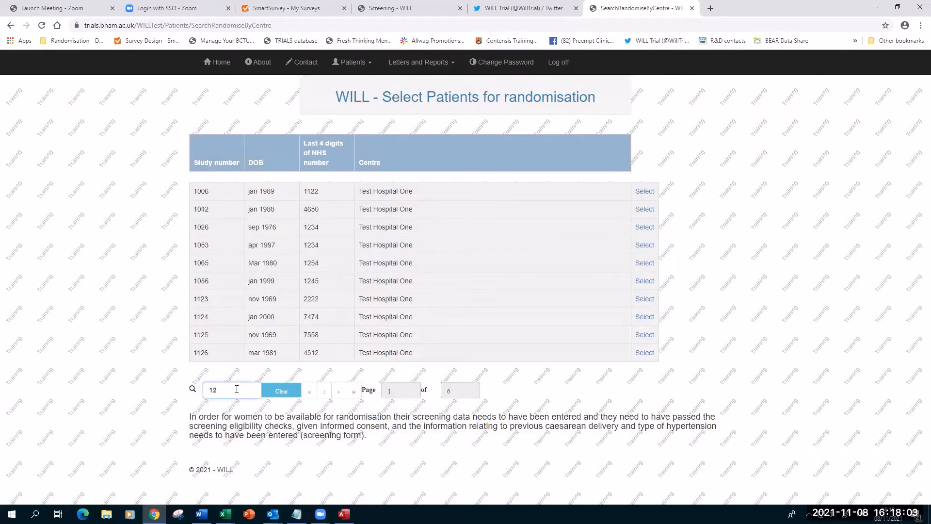
type("1276")
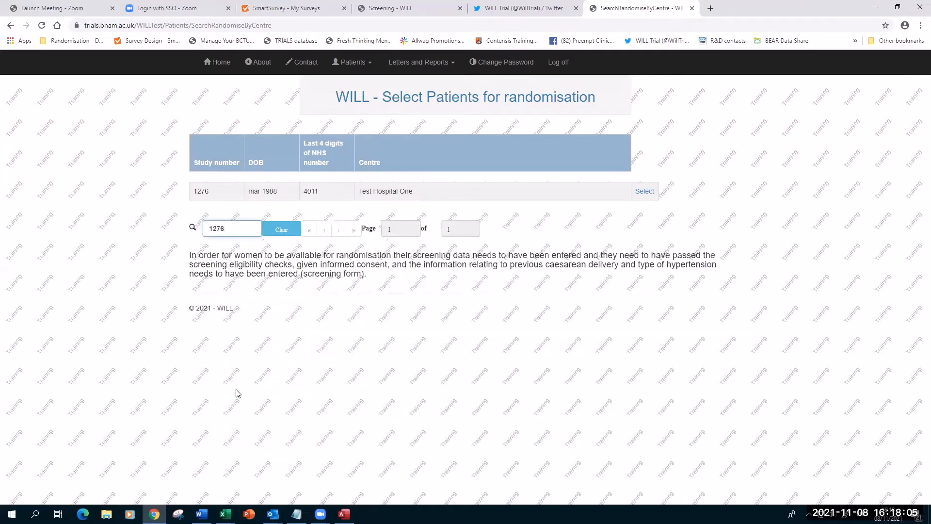
left_click(641, 193)
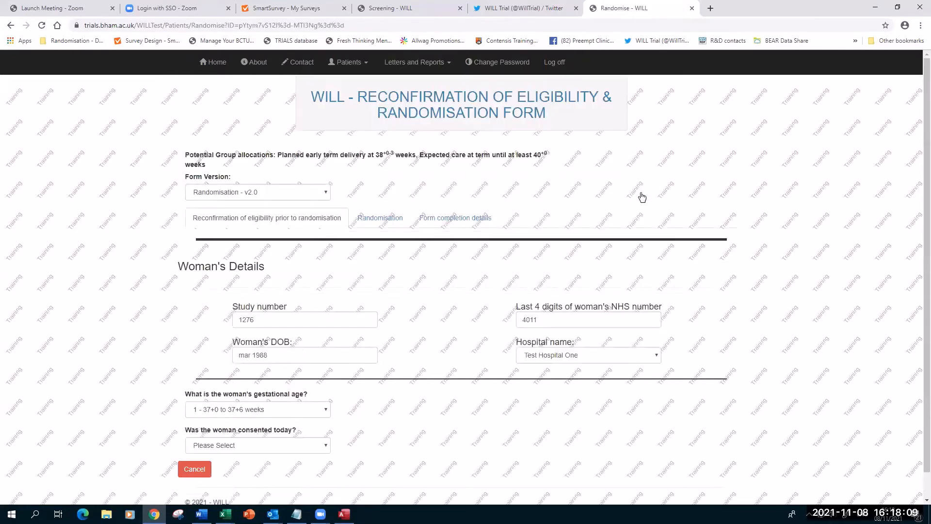
Zoom in and answer 'Was the woman consented today?' with 1 - Yes.
scroll(424, 256, "down", 1)
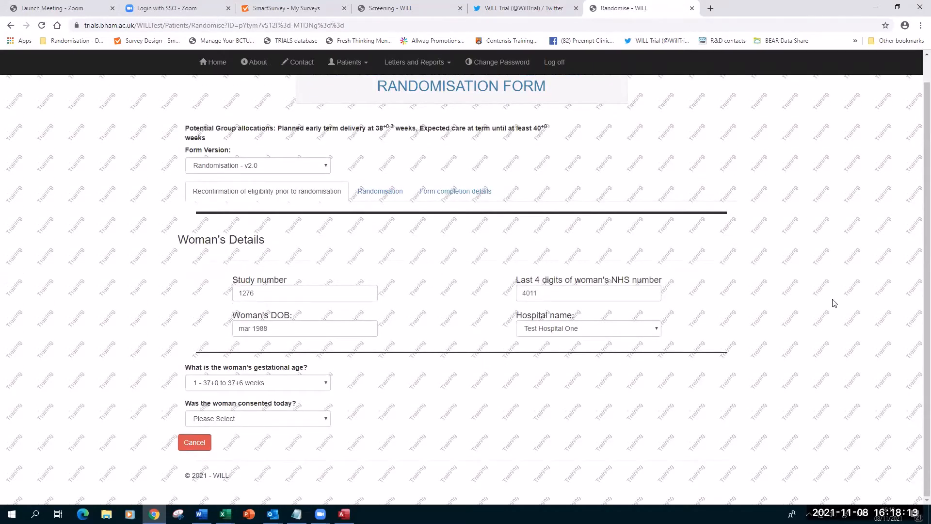
key("ctrl+plus")
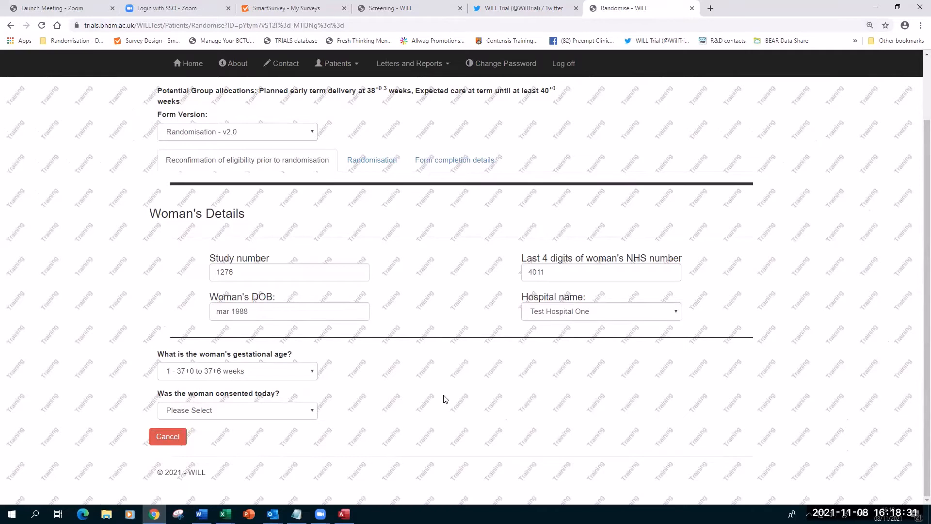
left_click(231, 416)
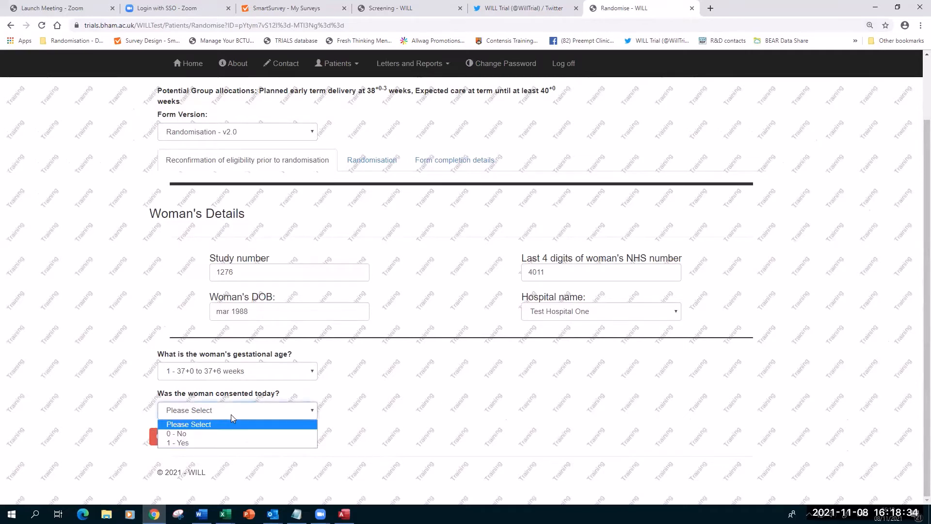
left_click(202, 443)
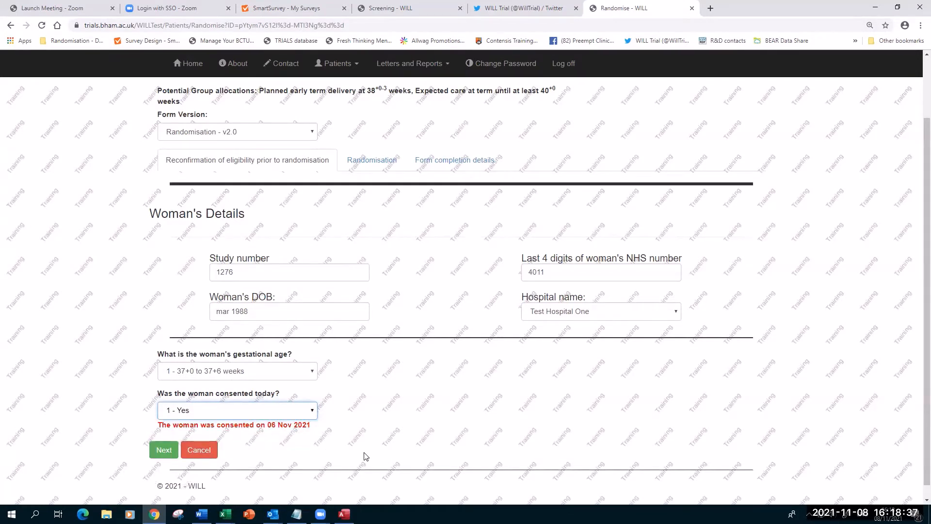
scroll(363, 433, "down", 1)
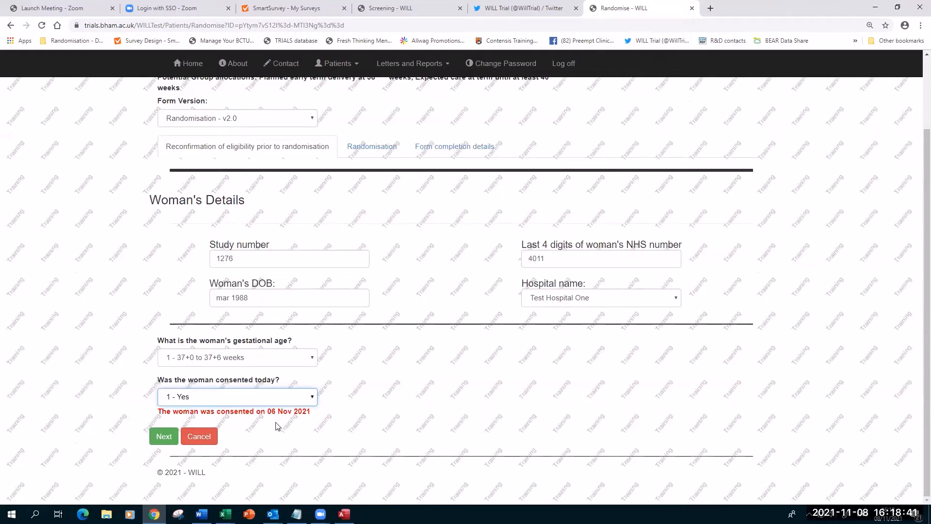
Change 'Was the woman consented today?' to 0 - No.
left_click(309, 396)
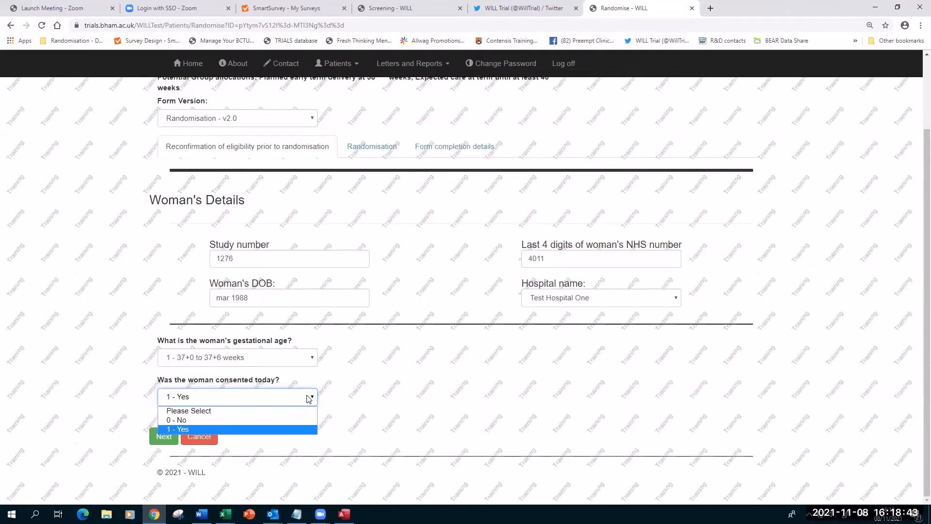
left_click(254, 419)
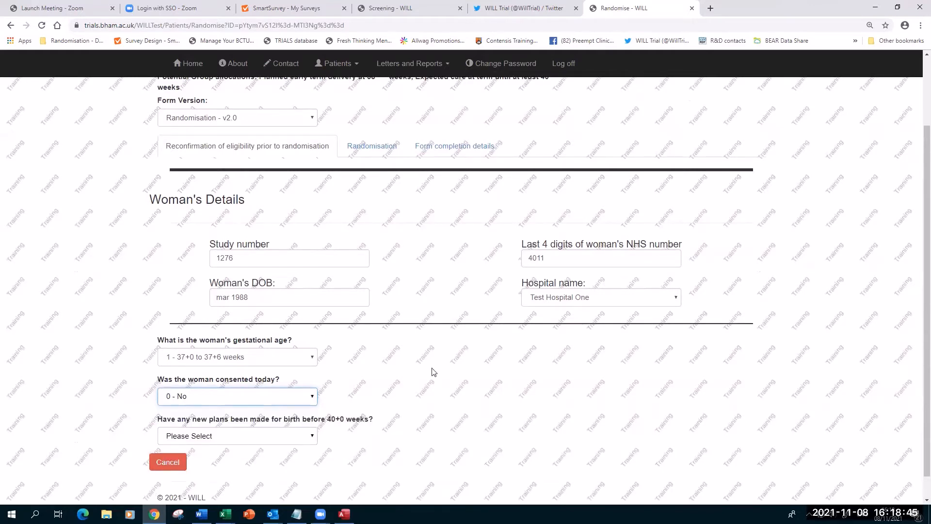
scroll(430, 374, "down", 1)
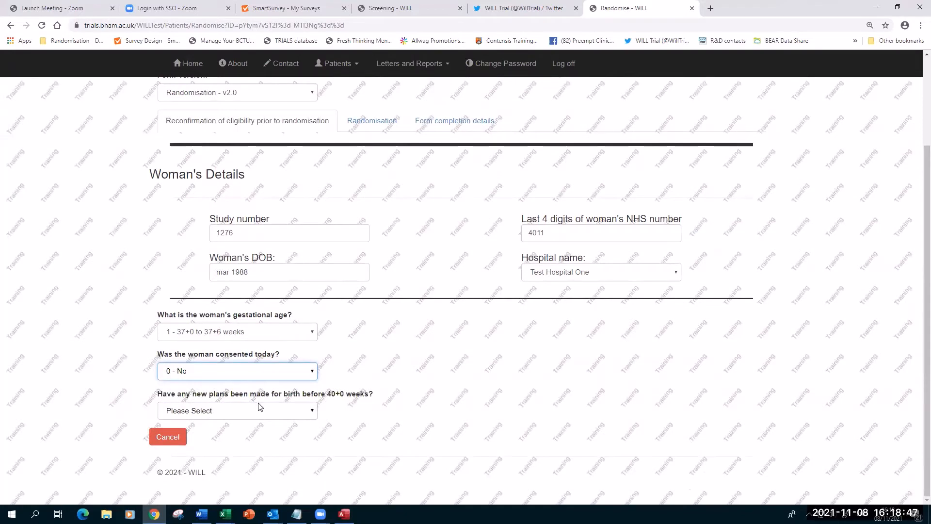
Set new plans for birth to 0 - No, after briefly choosing 1 - Yes.
left_click(278, 413)
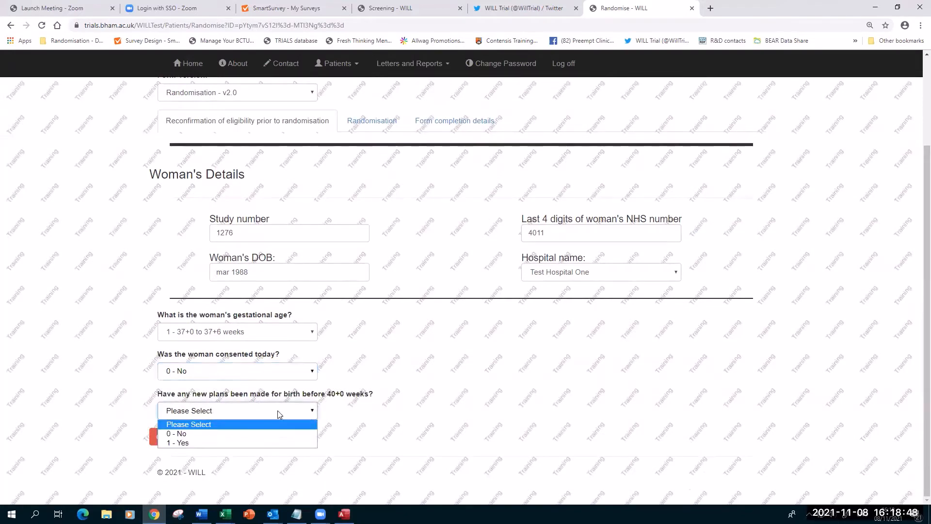
left_click(228, 442)
scroll(440, 378, "down", 1)
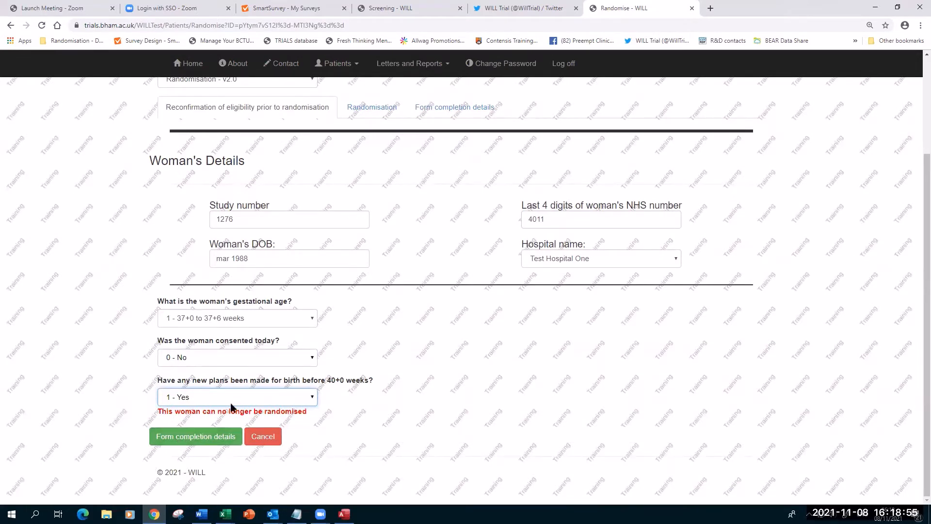
left_click(307, 398)
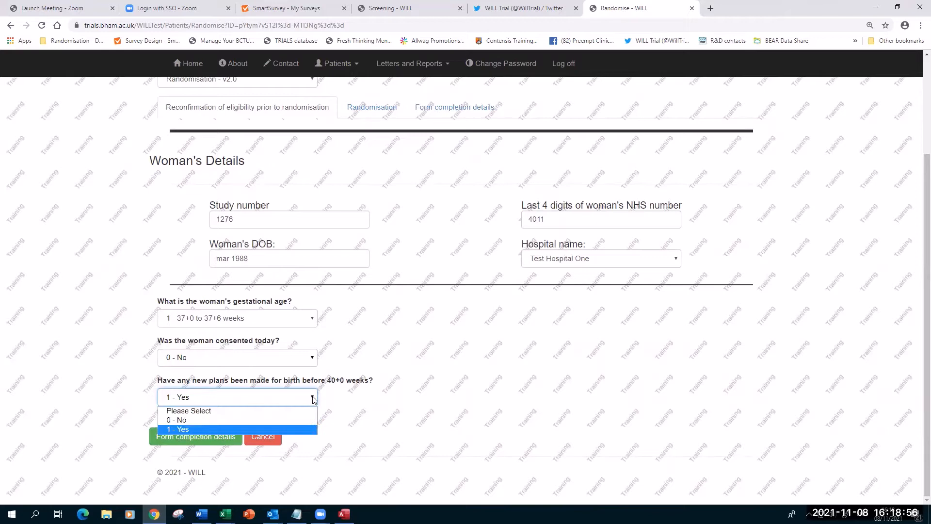
left_click(195, 420)
scroll(429, 348, "down", 4)
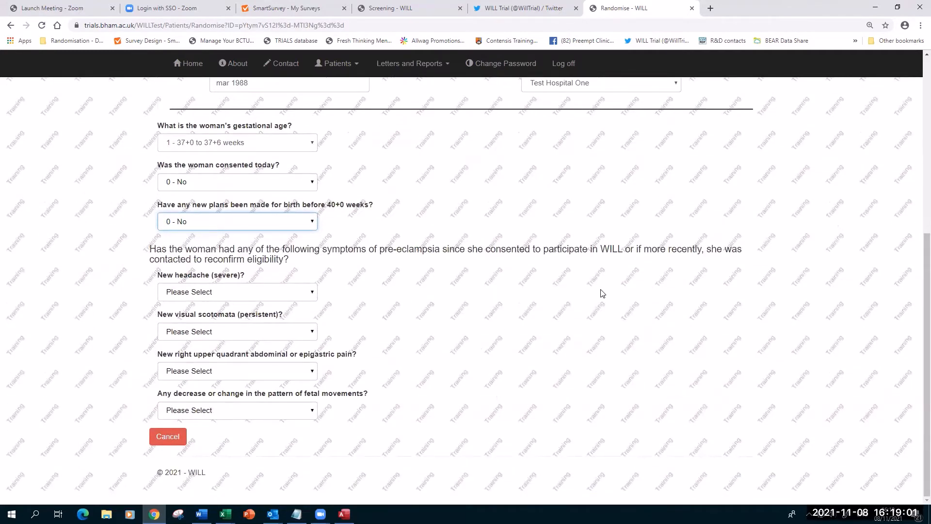
Answer '0 - No' for new severe headache and for persistent visual scotomata.
left_click(305, 293)
left_click(293, 314)
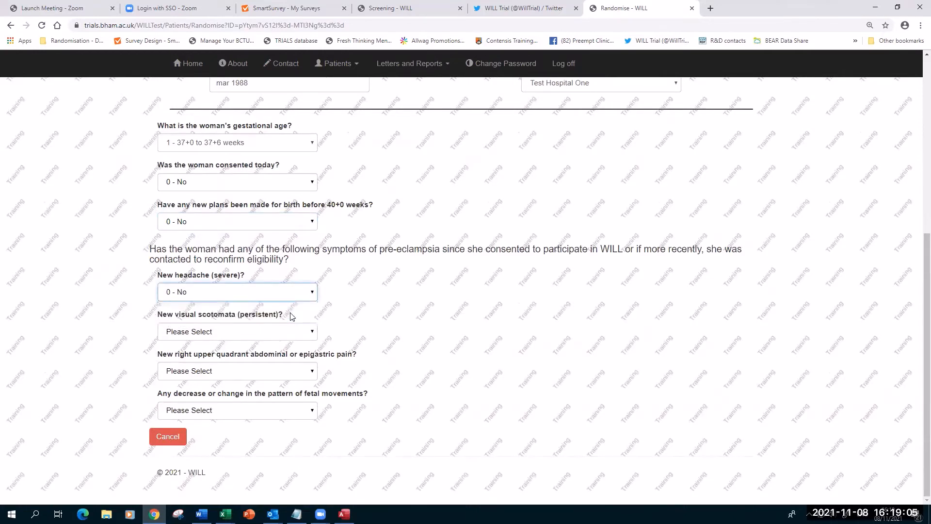
left_click(280, 333)
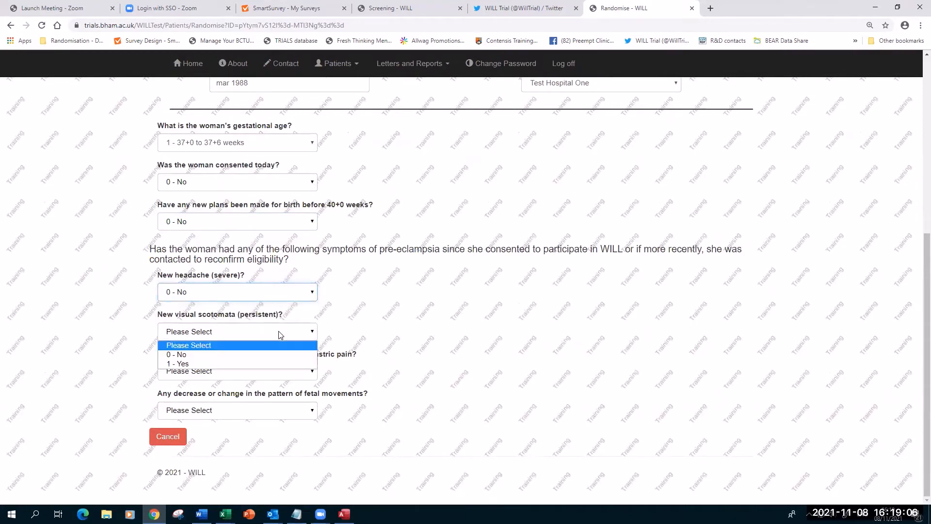
left_click(264, 365)
scroll(412, 350, "down", 1)
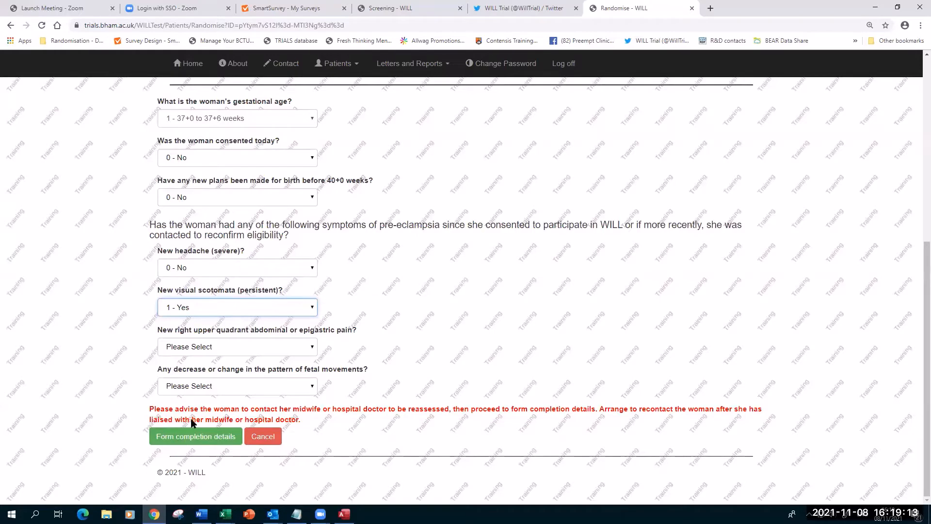
key("ctrl+plus")
key("ctrl+plus")
key("ctrl+plus")
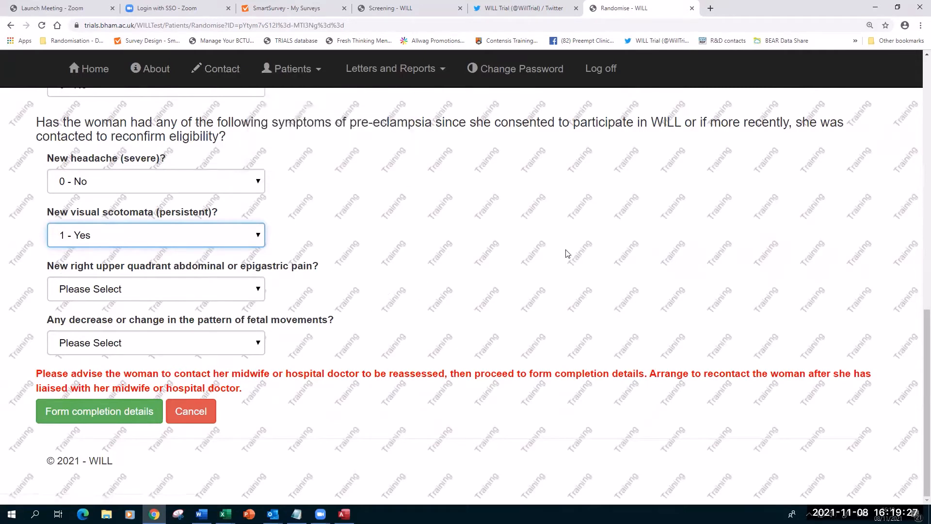
left_click(221, 241)
left_click(137, 266)
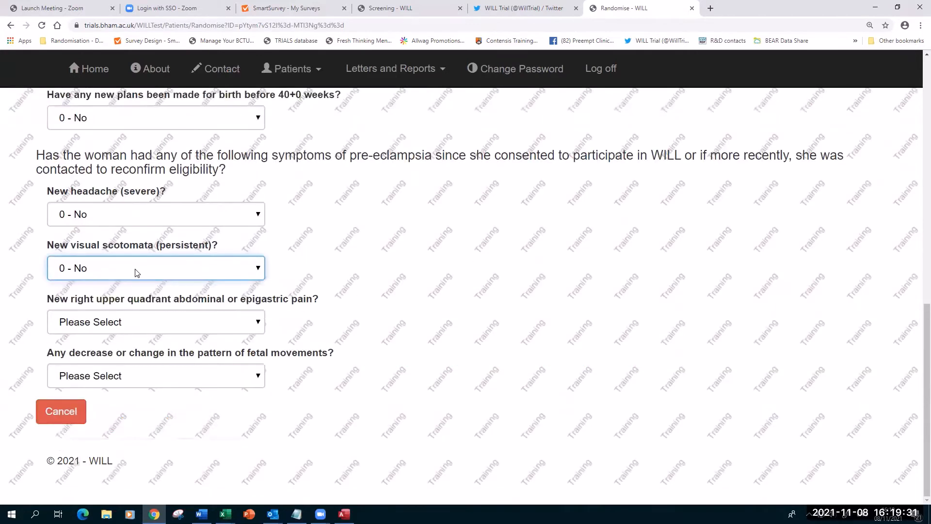
key("ctrl+minus")
key("ctrl+minus")
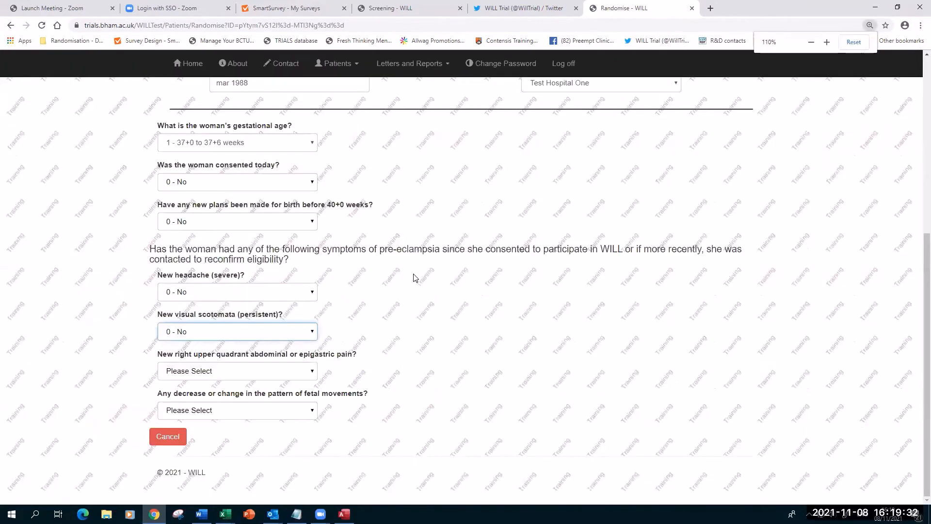
Answer '0 - No' for abdominal pain and for change in fetal movements.
left_click(249, 377)
left_click(231, 392)
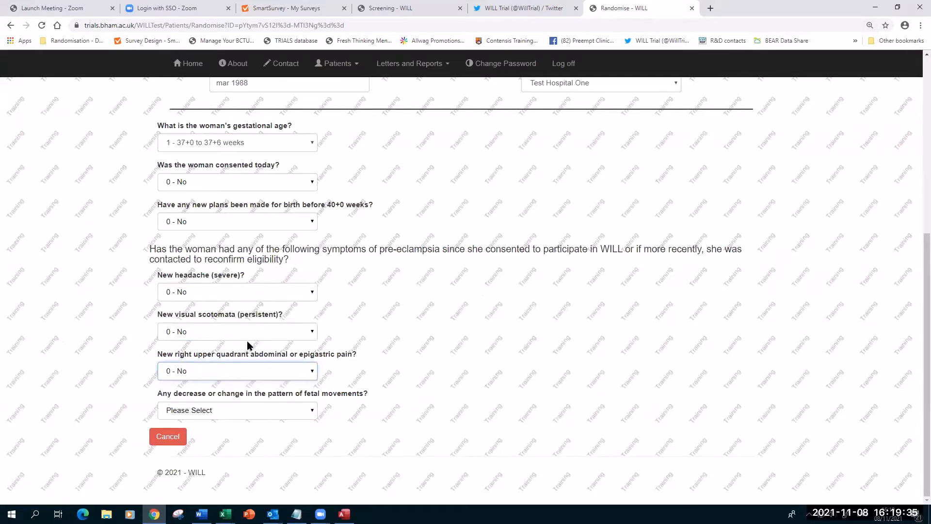
left_click(250, 403)
left_click(228, 433)
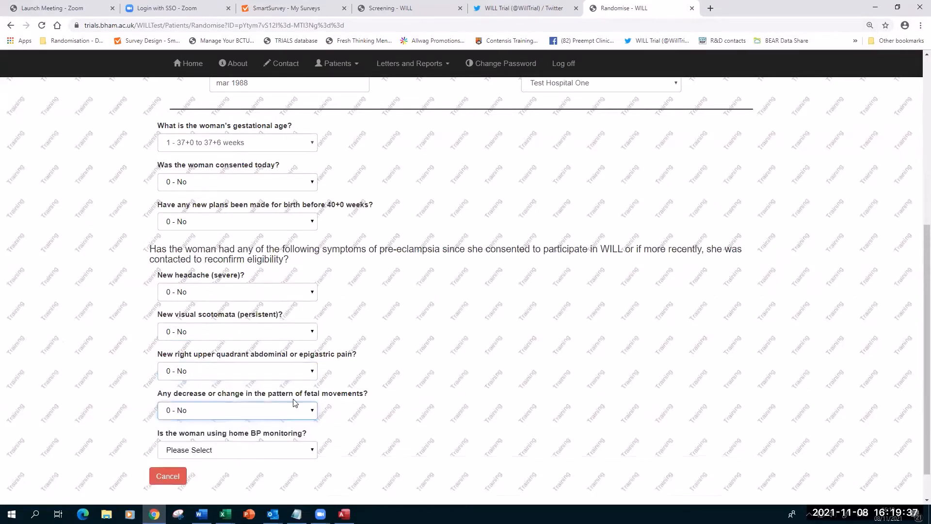
scroll(295, 402, "down", 2)
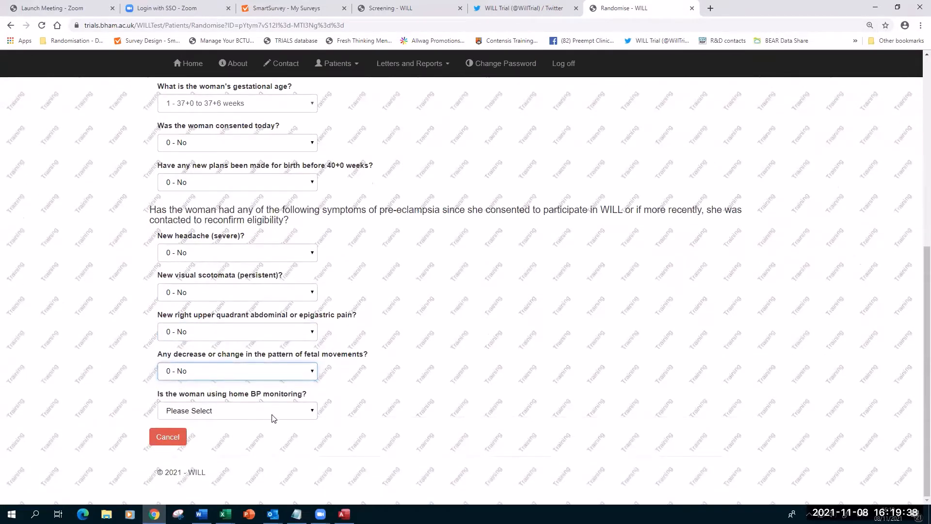
Set home BP monitoring to '0 - No' and willing to be randomised to '1 - Yes', then go on.
left_click(219, 410)
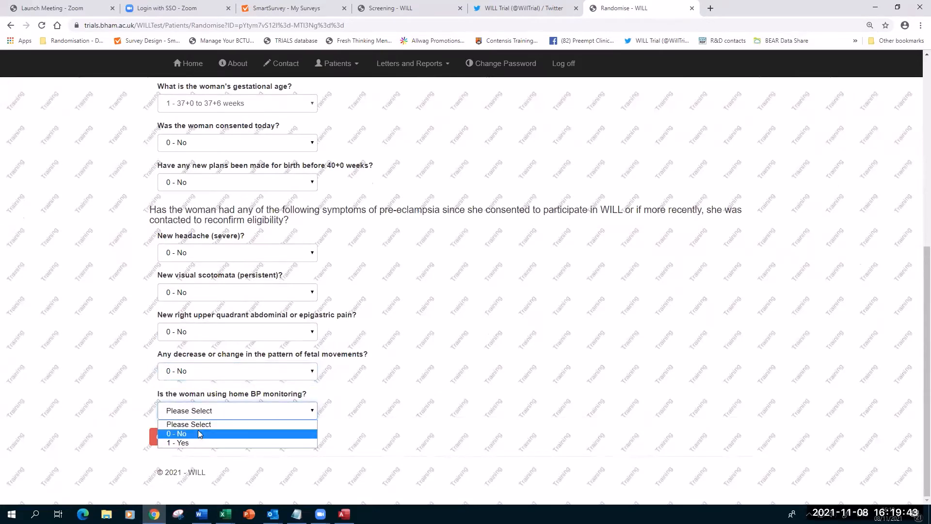
left_click(197, 433)
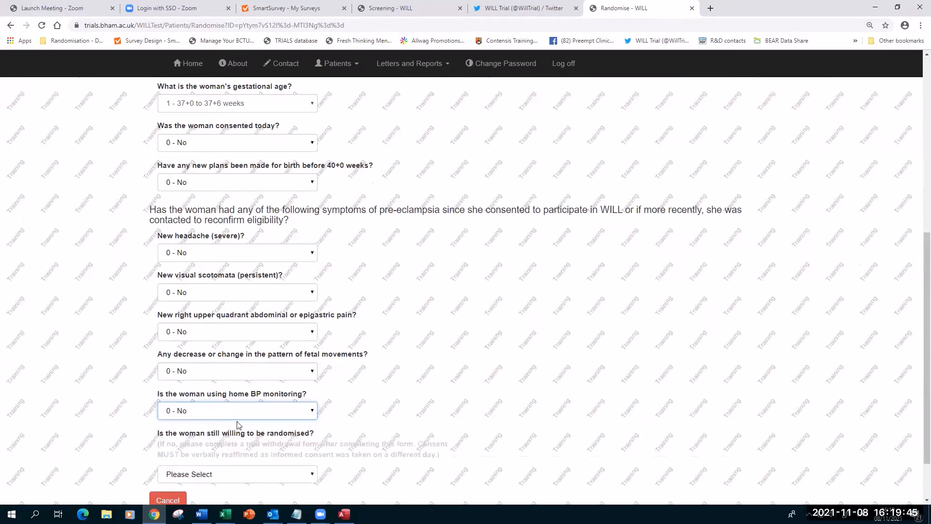
scroll(485, 342, "down", 2)
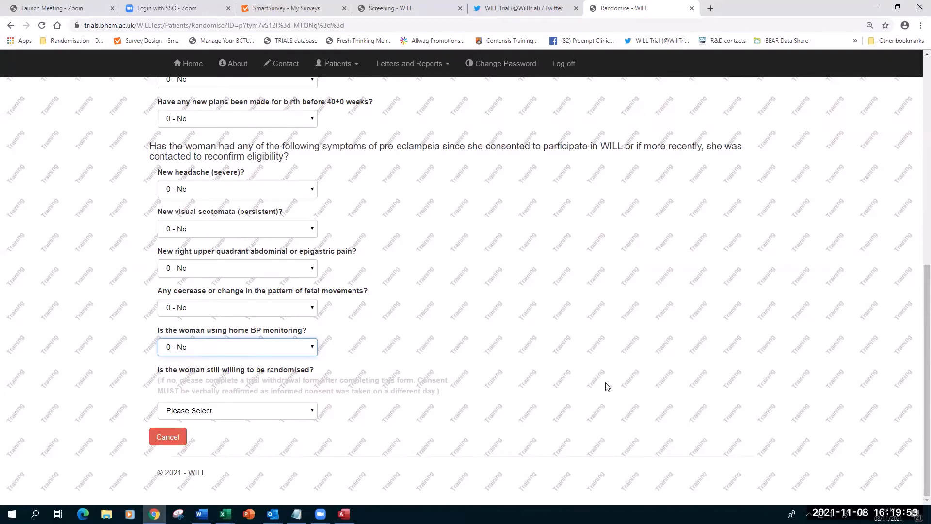
left_click(221, 412)
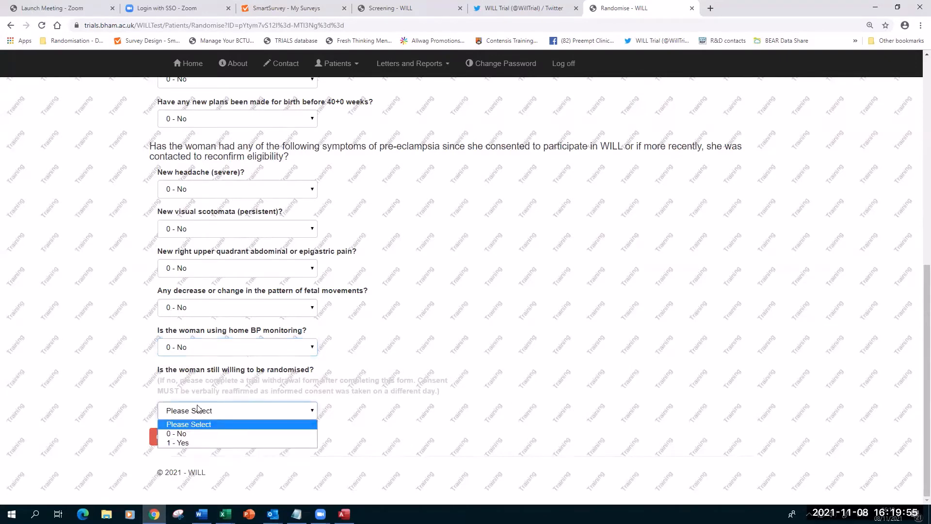
left_click(177, 443)
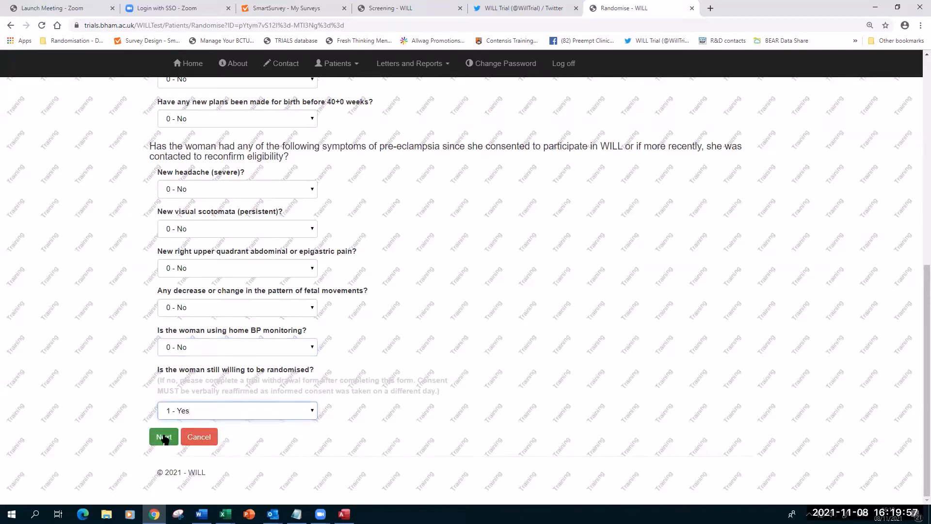
left_click(163, 437)
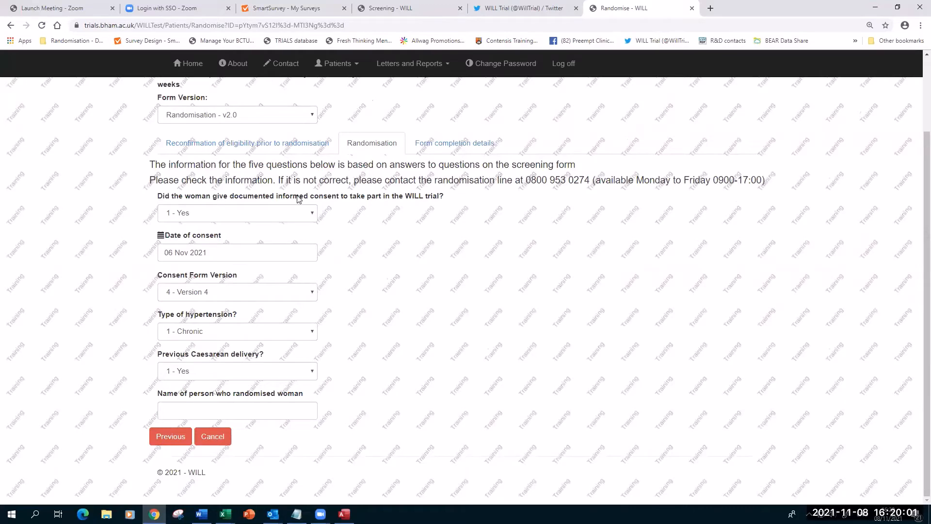
Pick the randomiser and form completer from saved names, then randomise patient 1276.
left_click(197, 407)
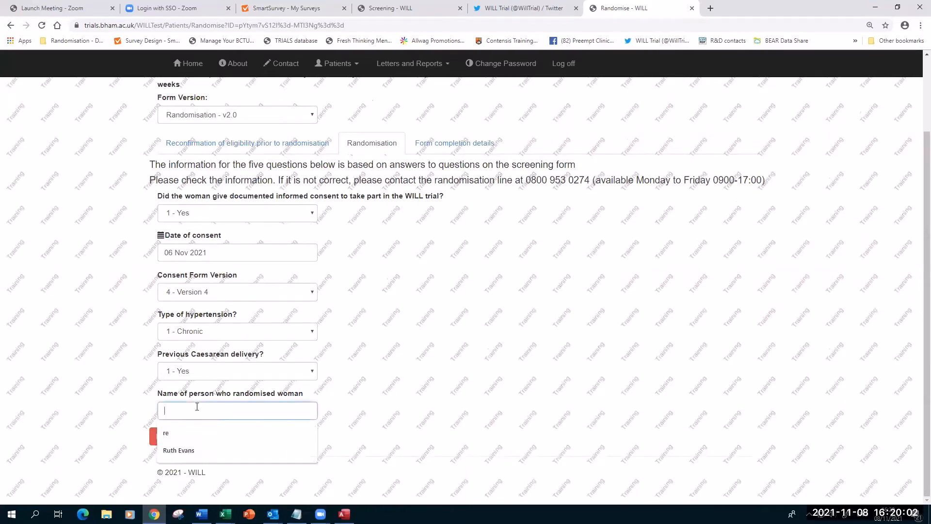
left_click(196, 449)
left_click(207, 441)
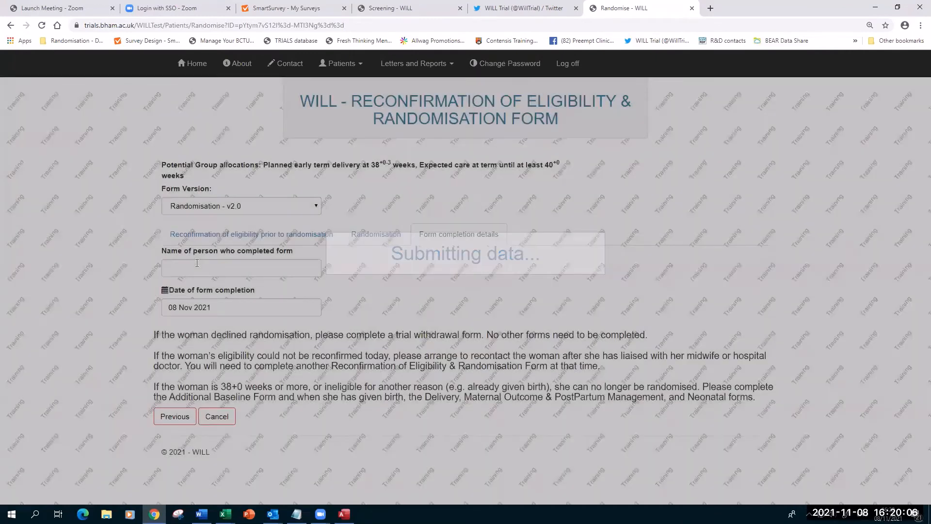
left_click(200, 267)
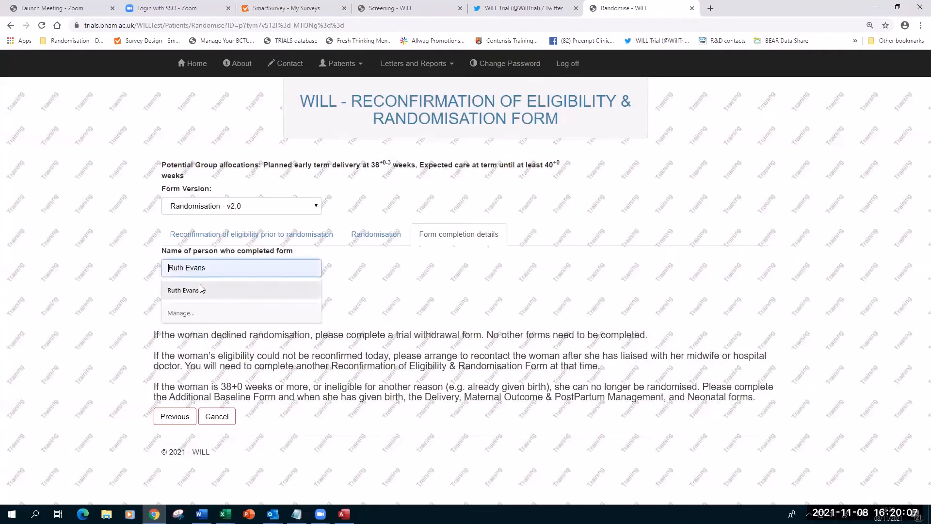
left_click(200, 285)
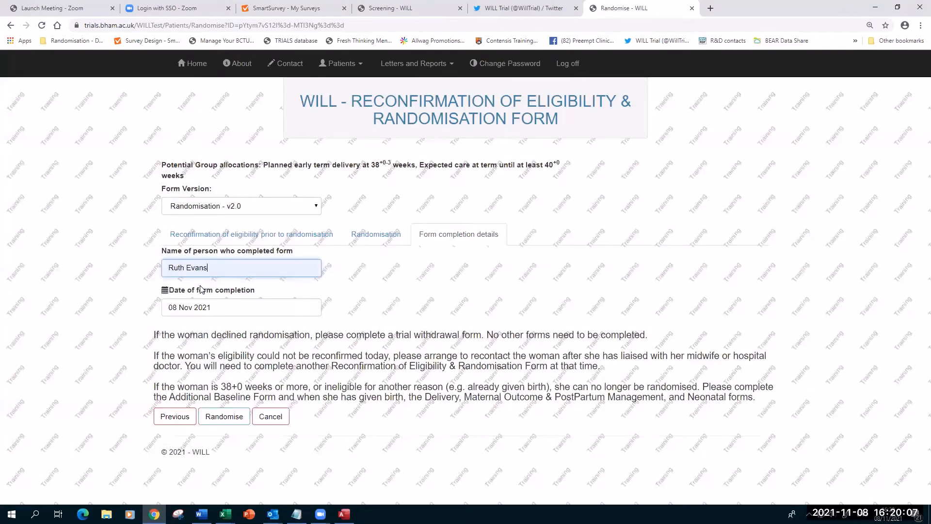
left_click(225, 421)
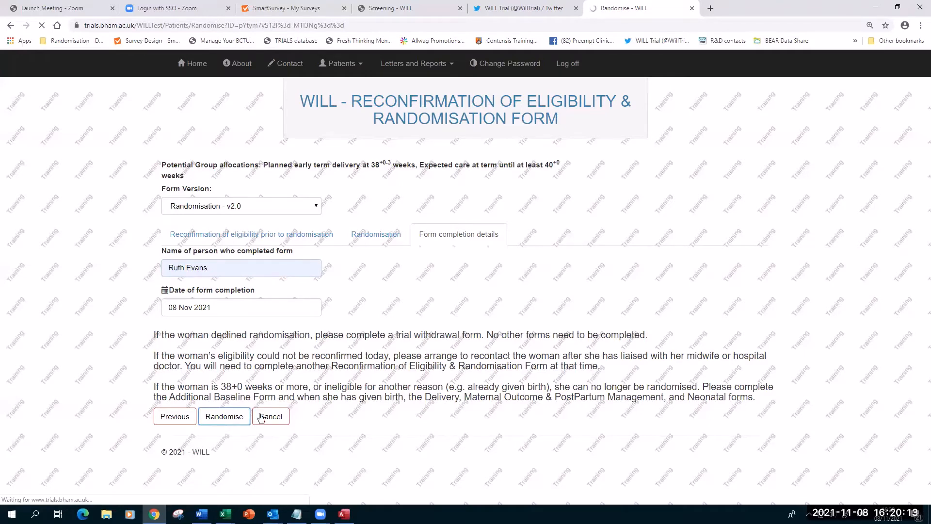
key("ctrl+plus")
key("ctrl+plus")
key("ctrl+plus")
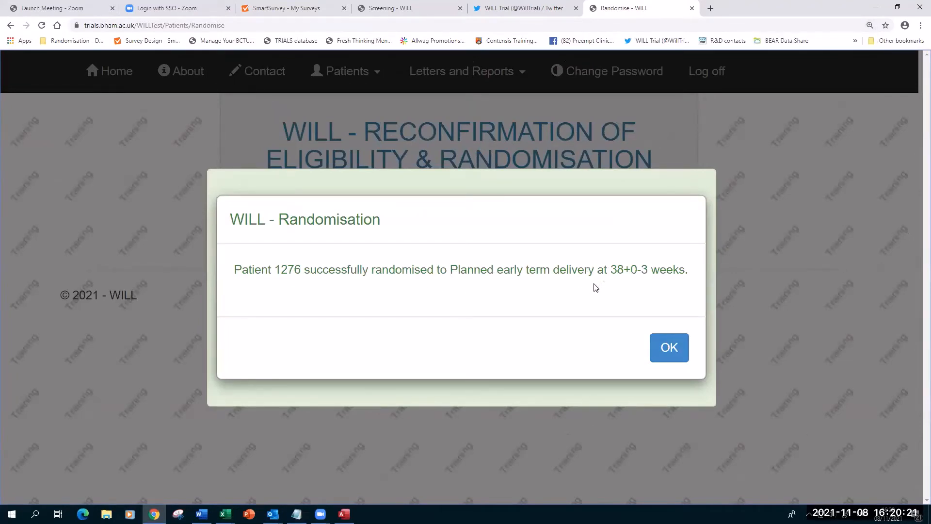
Dismiss the randomisation confirmation dialog with OK.
left_click(665, 347)
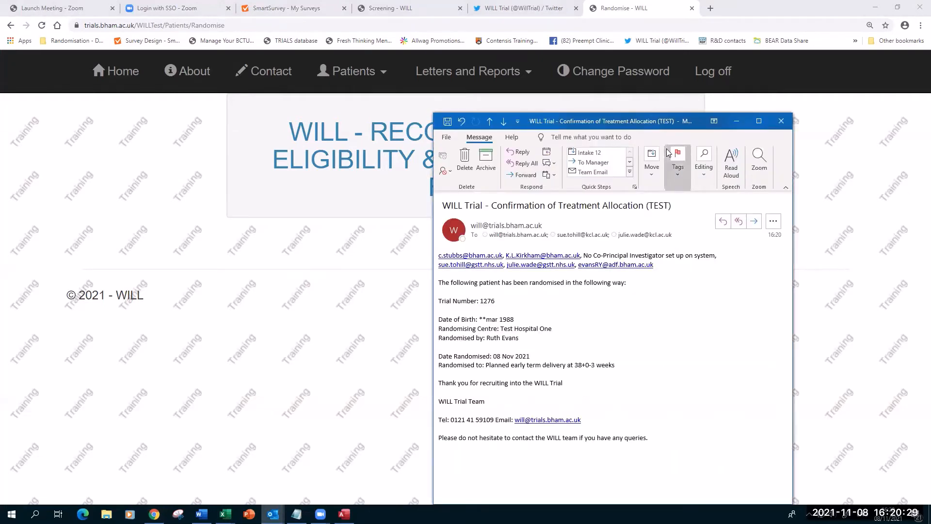
Move and widen the allocation confirmation email to read it, then close it.
left_click_drag(437, 121, 214, 94)
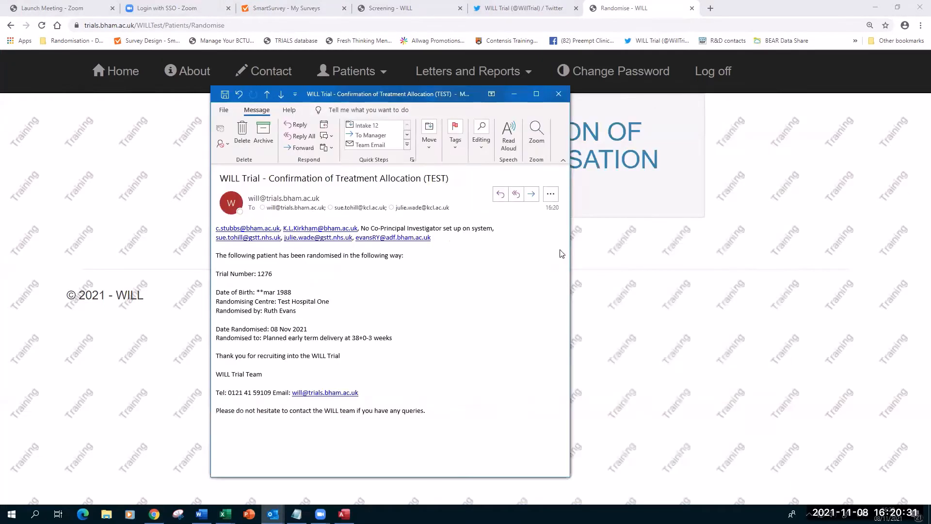
left_click_drag(752, 237, 760, 238)
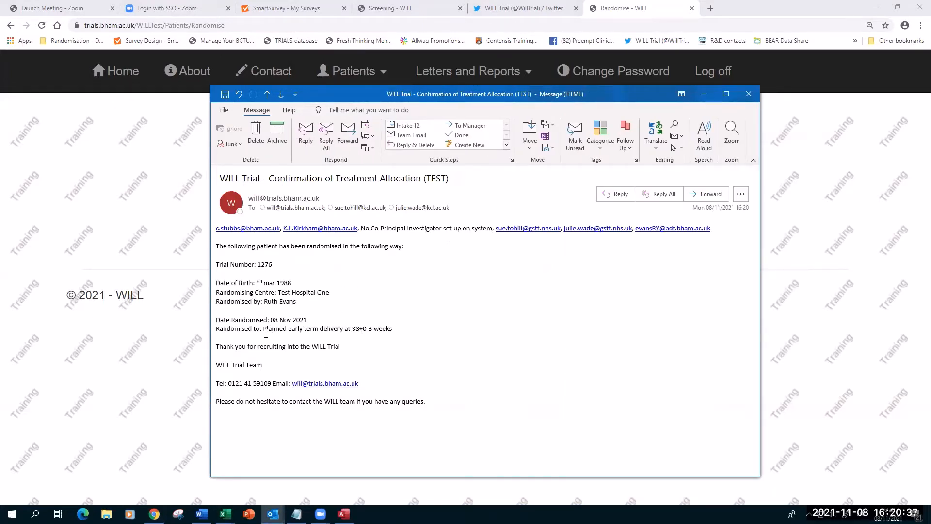
left_click(750, 96)
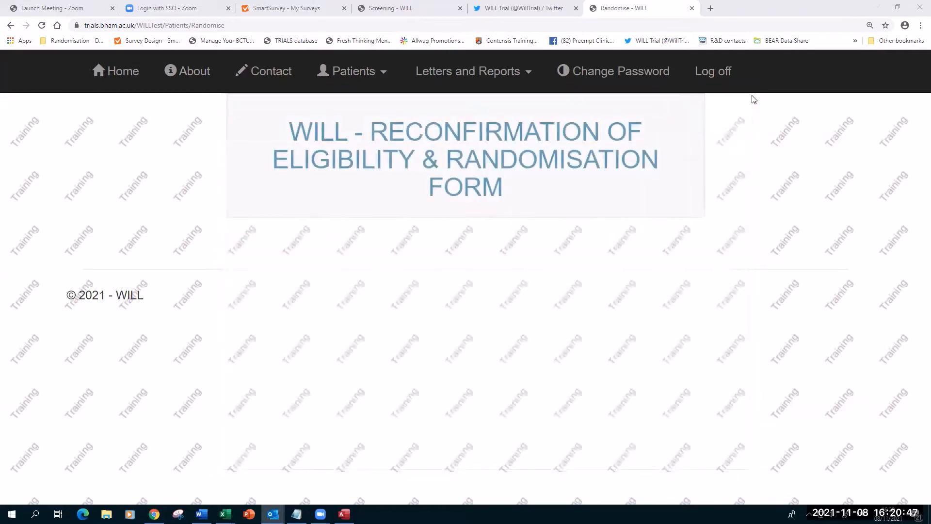
Go to Patients > Assessments and search for trial number 1276.
left_click(369, 79)
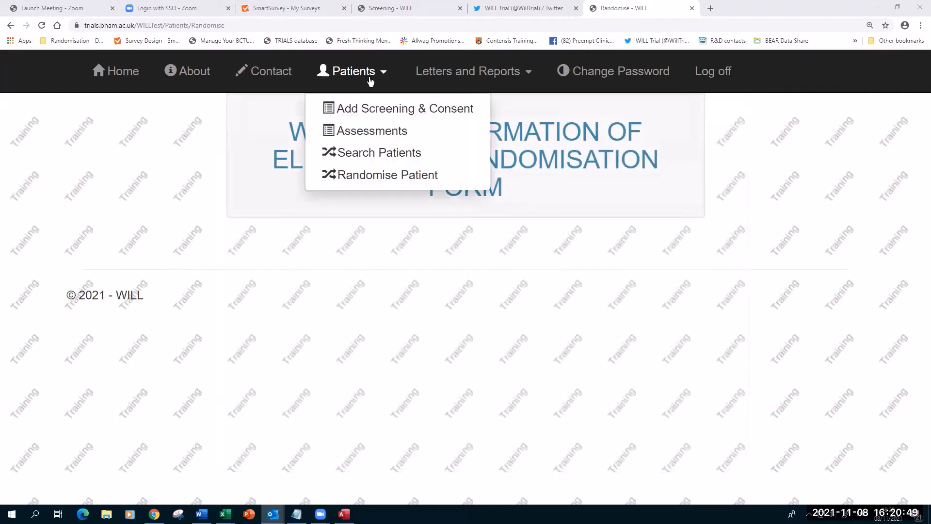
left_click(352, 134)
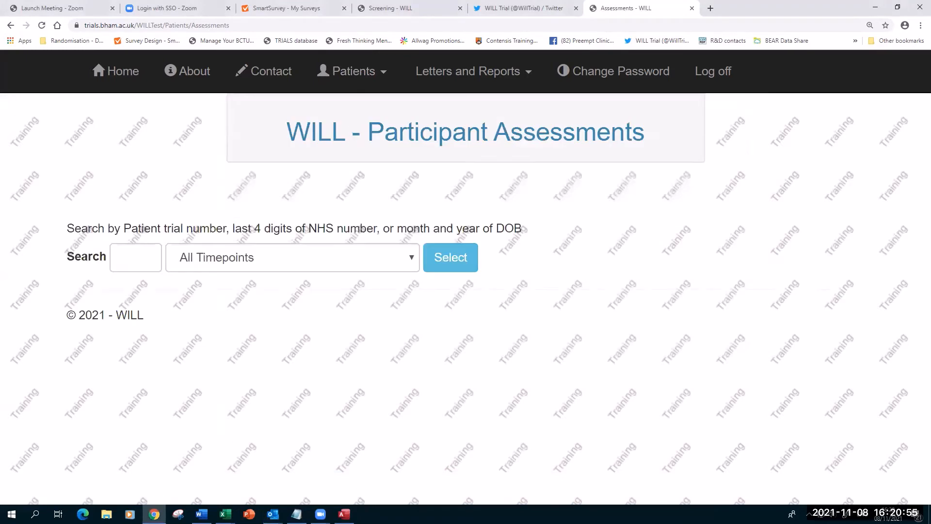
key("alt+Tab")
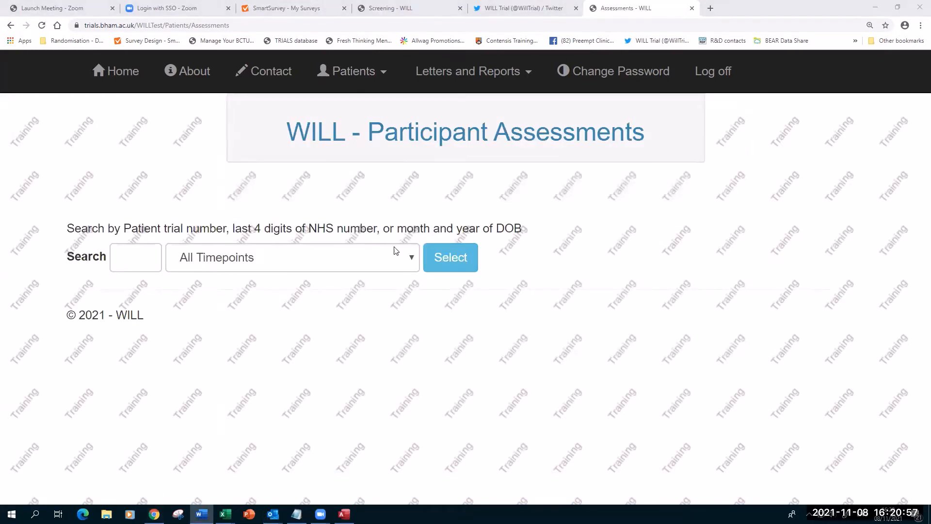
left_click(144, 256)
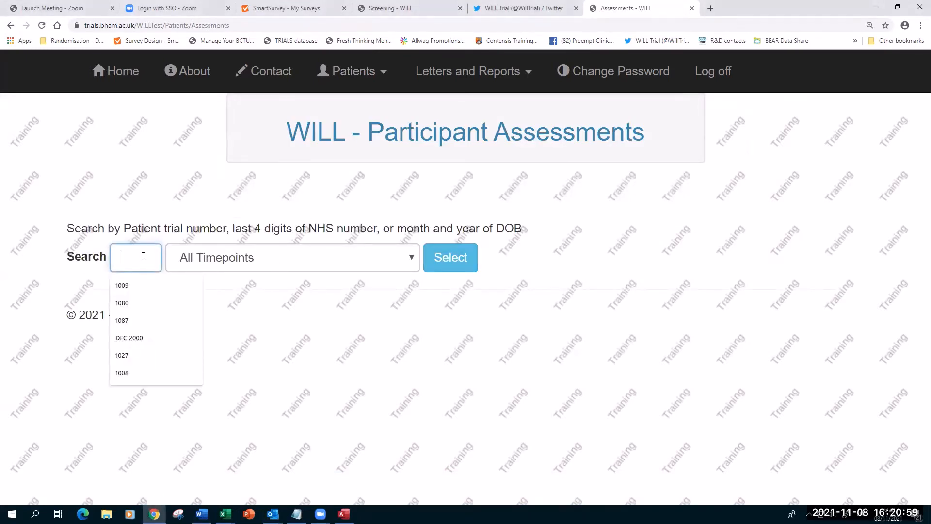
type("1276")
key("Return")
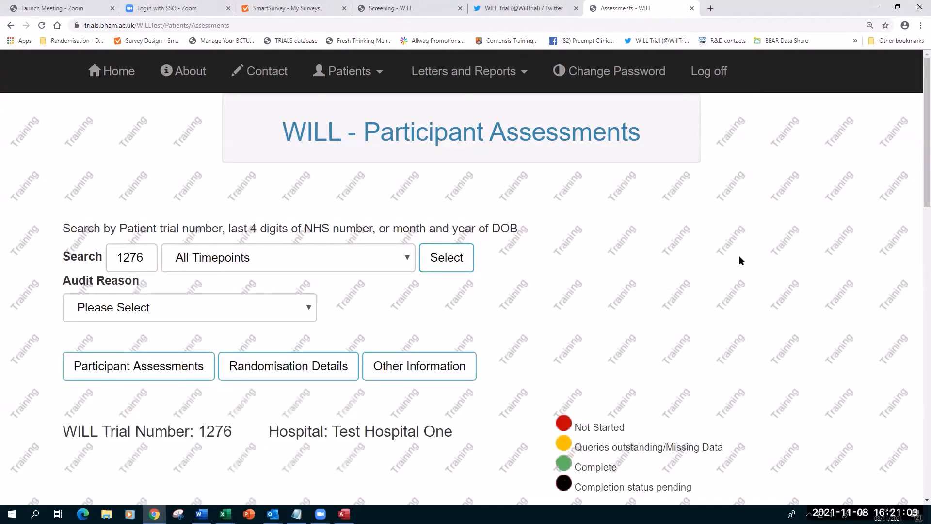
key("ctrl+minus")
key("ctrl+minus")
key("ctrl+minus")
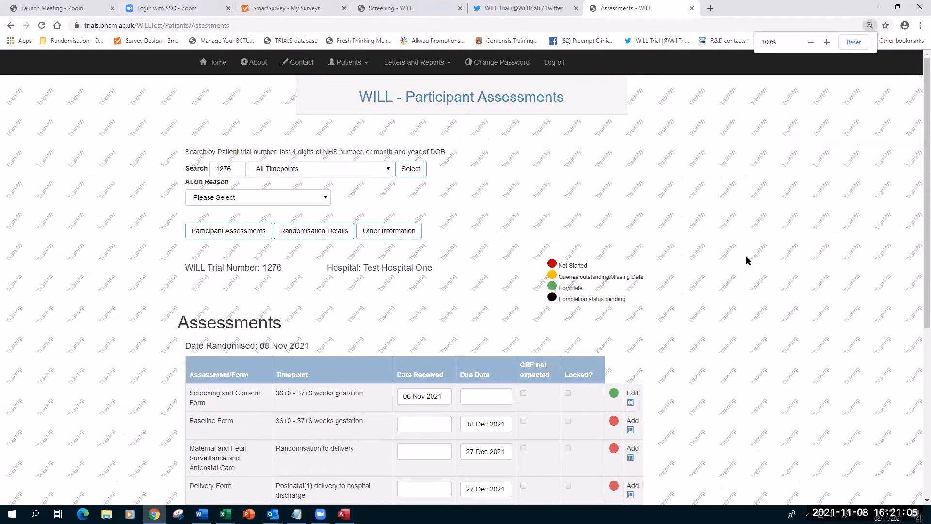
key("ctrl+plus")
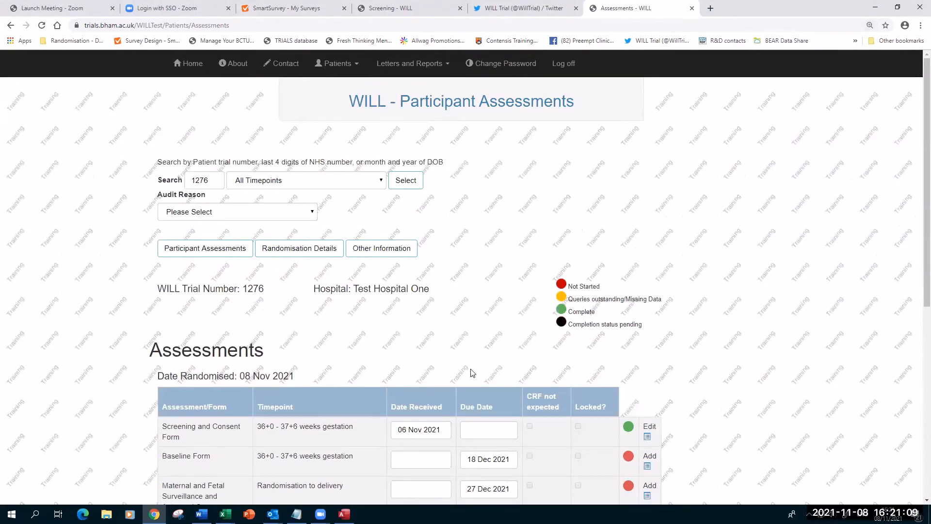
scroll(743, 332, "down", 5)
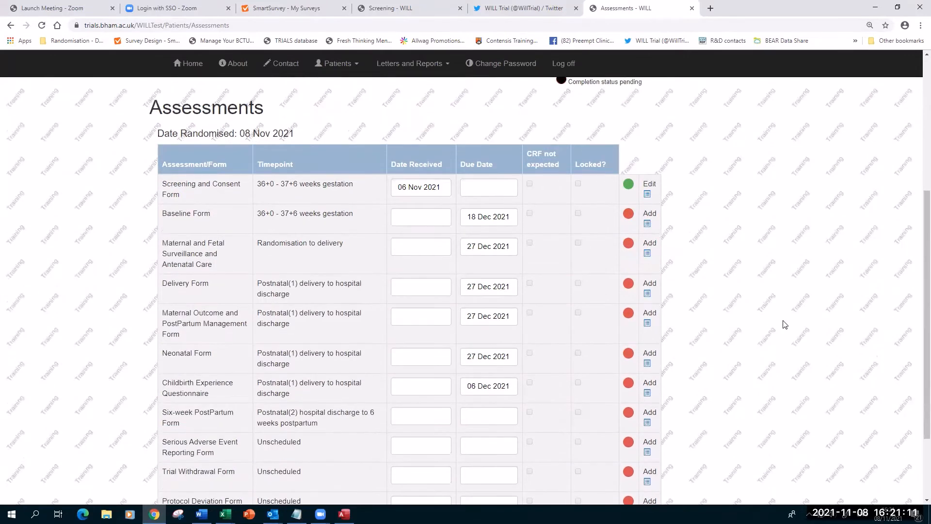
scroll(784, 324, "down", 1)
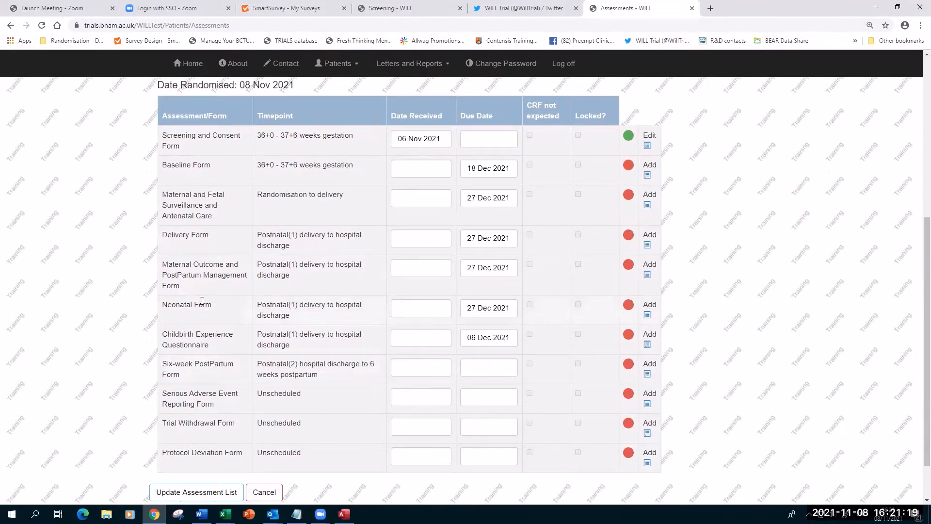
scroll(171, 203, "down", 1)
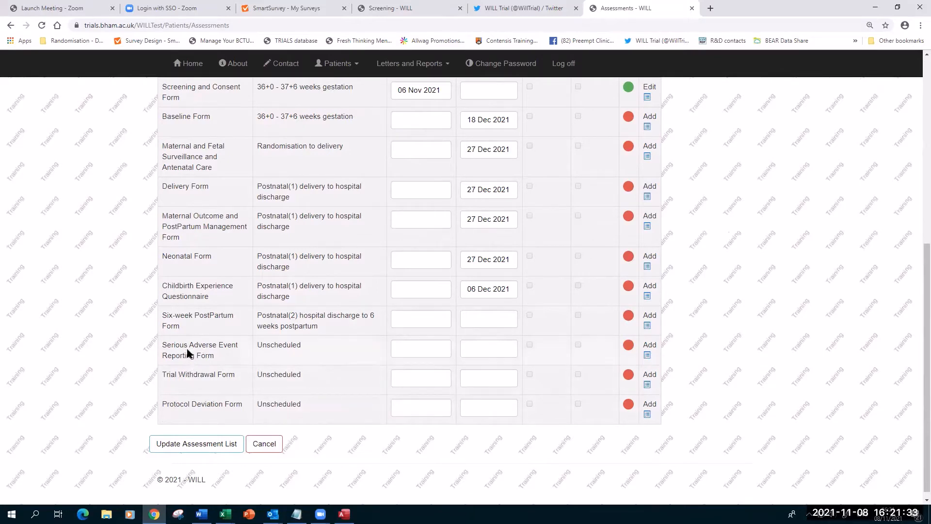
scroll(752, 309, "up", 3)
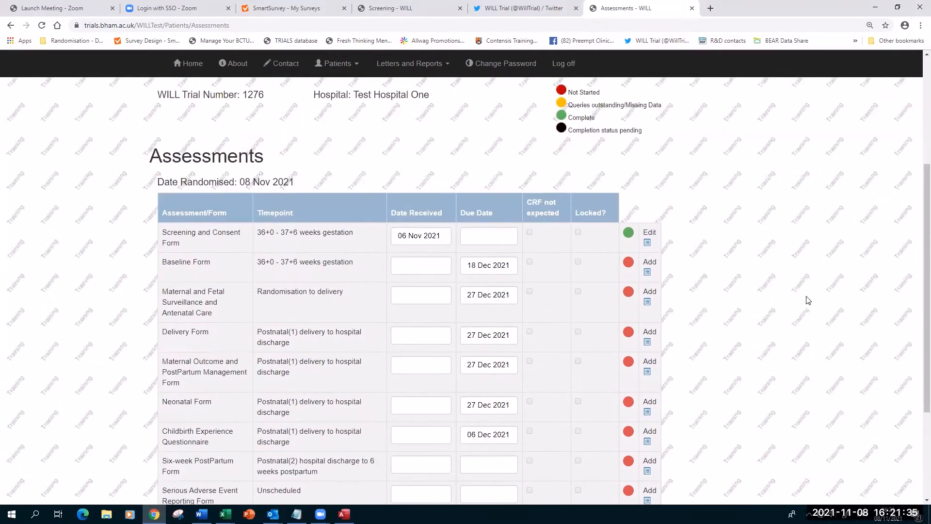
scroll(806, 298, "up", 2)
scroll(827, 284, "down", 2)
scroll(145, 274, "up", 2)
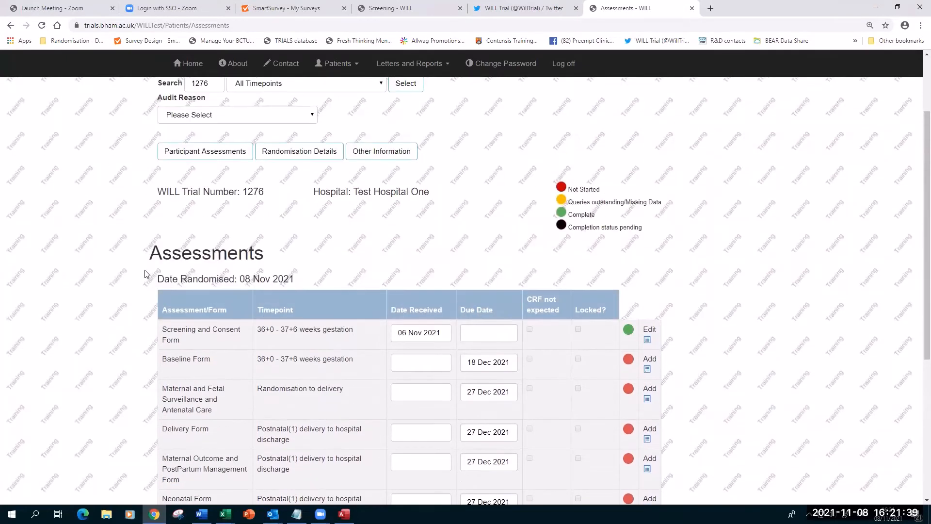
left_click(284, 154)
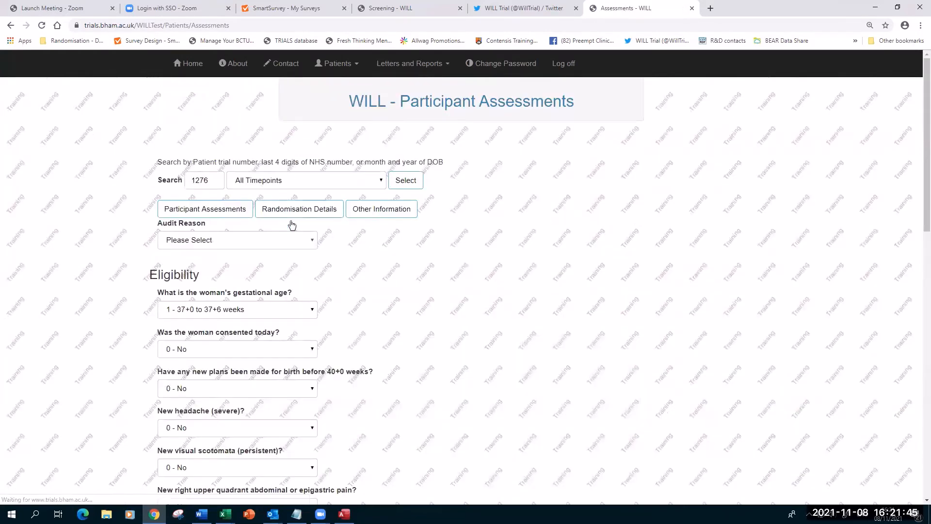
scroll(29, 262, "down", 2)
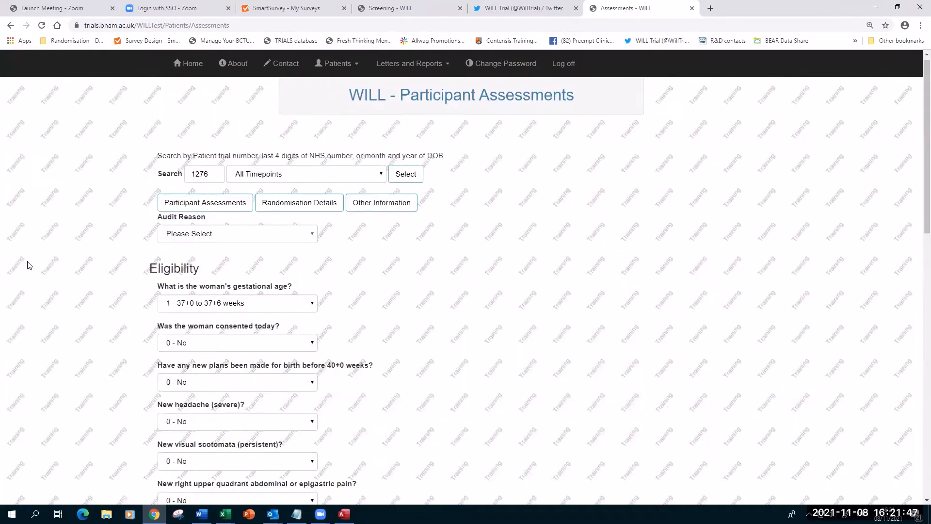
scroll(50, 225, "down", 4)
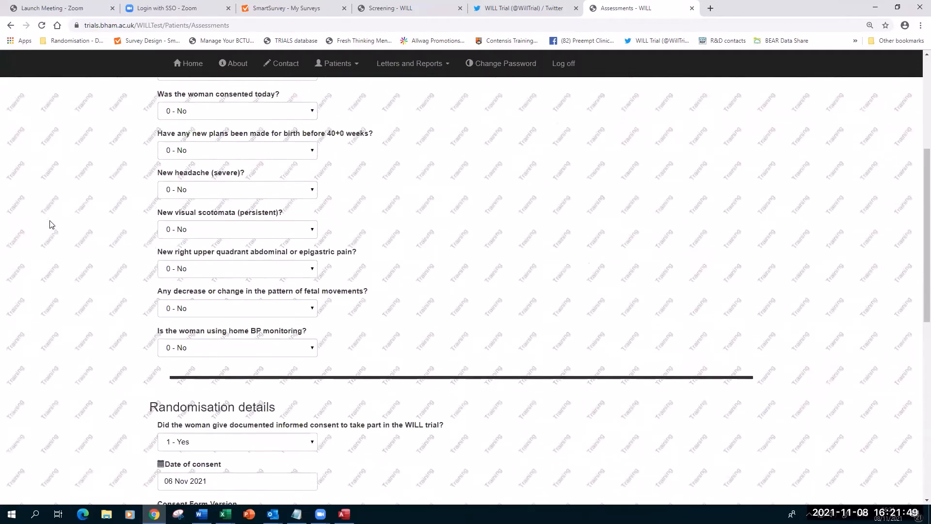
scroll(53, 225, "down", 6)
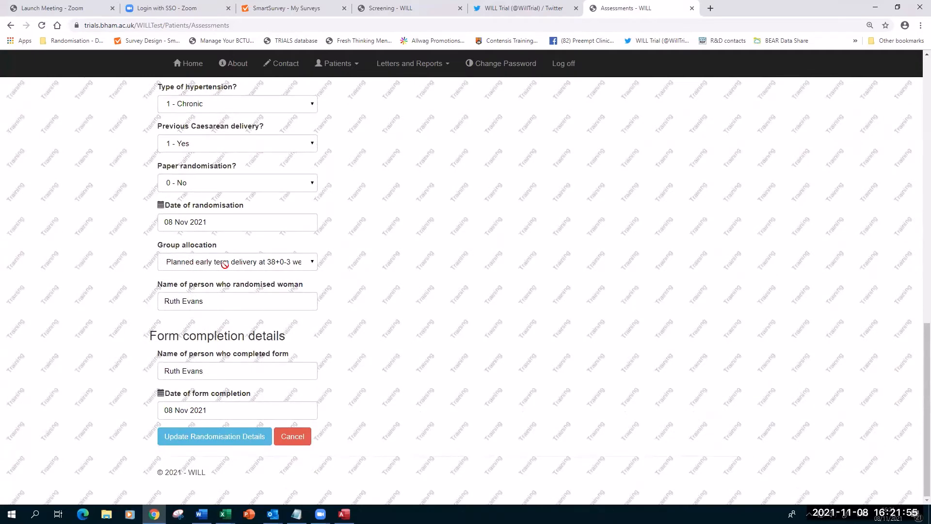
scroll(90, 272, "up", 4)
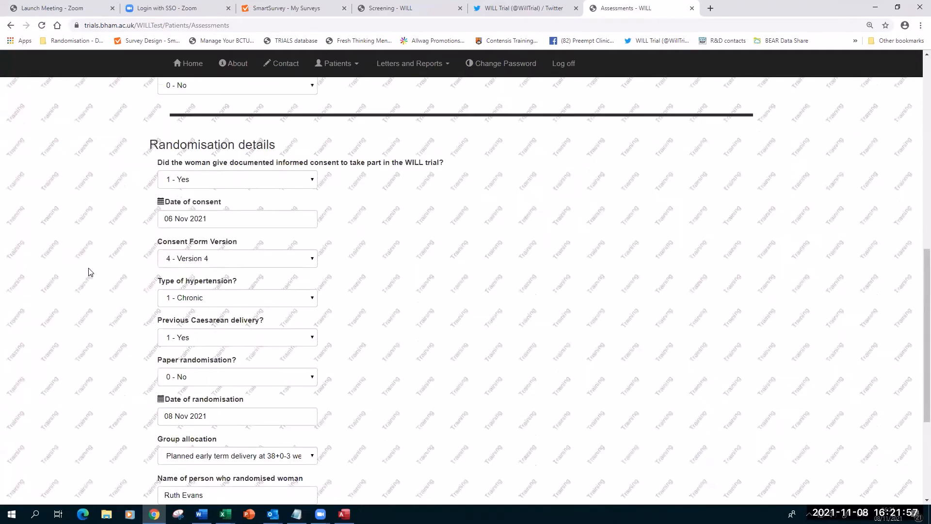
scroll(89, 271, "up", 9)
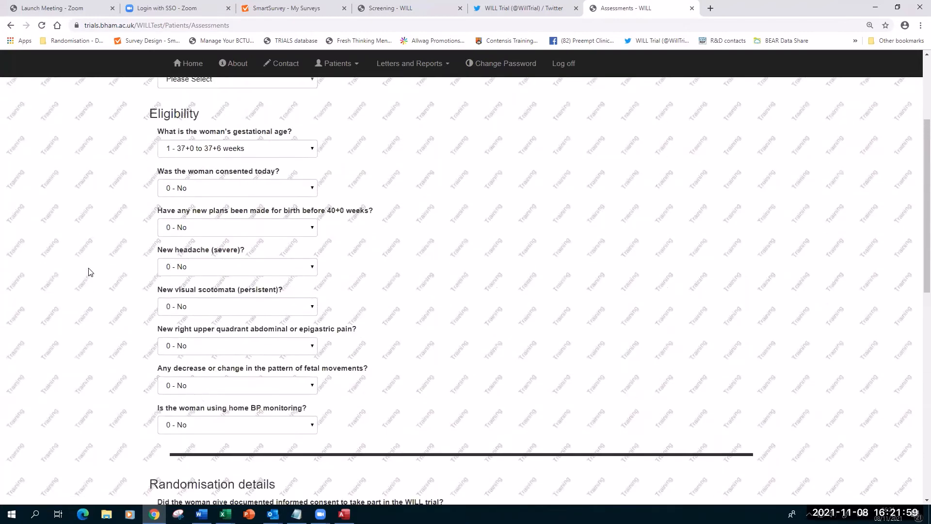
scroll(88, 270, "up", 1)
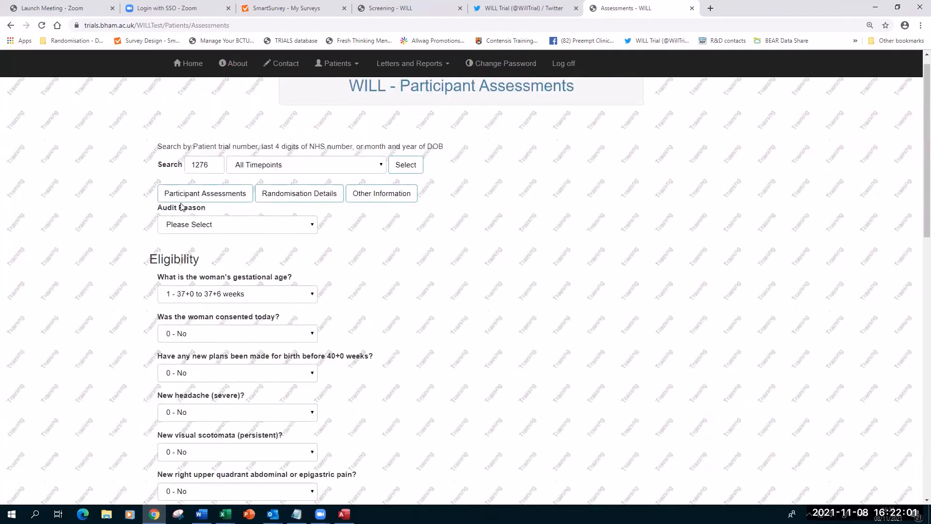
left_click(192, 199)
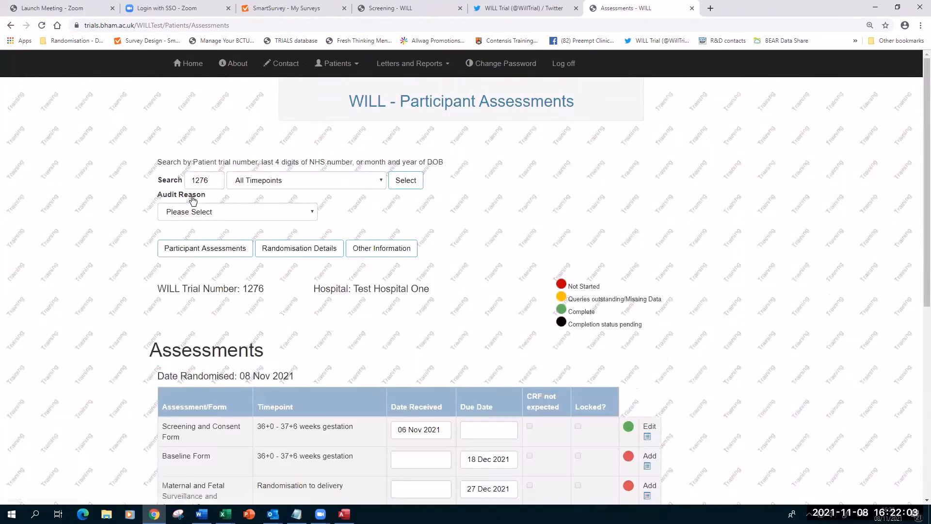
scroll(687, 258, "down", 6)
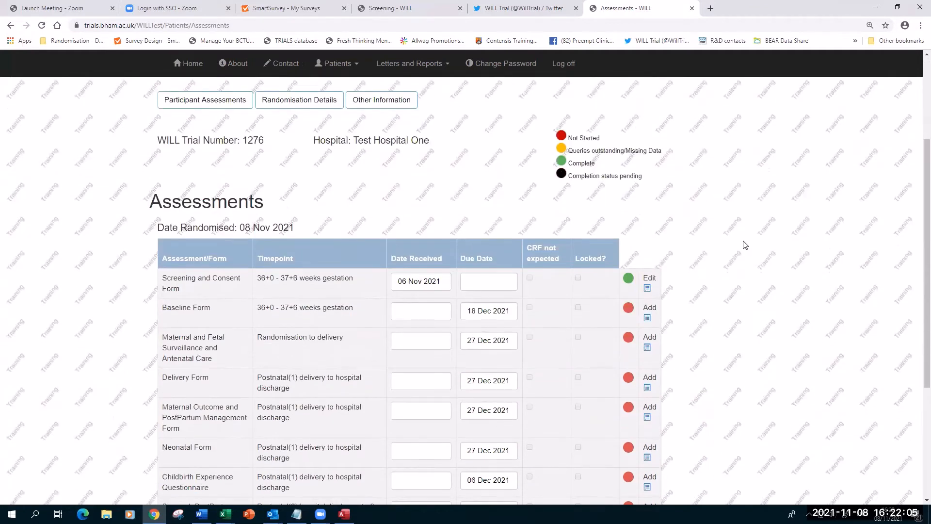
scroll(745, 245, "up", 3)
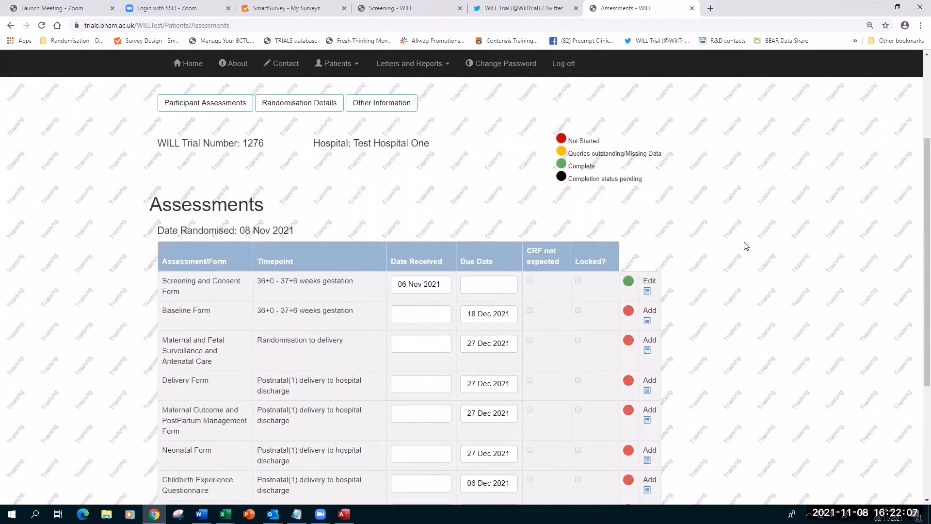
scroll(746, 246, "down", 2)
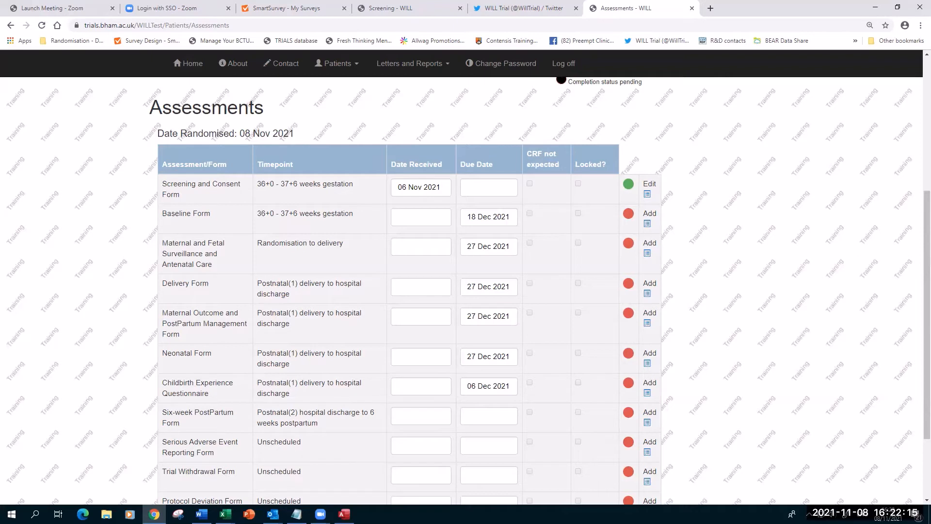
key("alt+Tab")
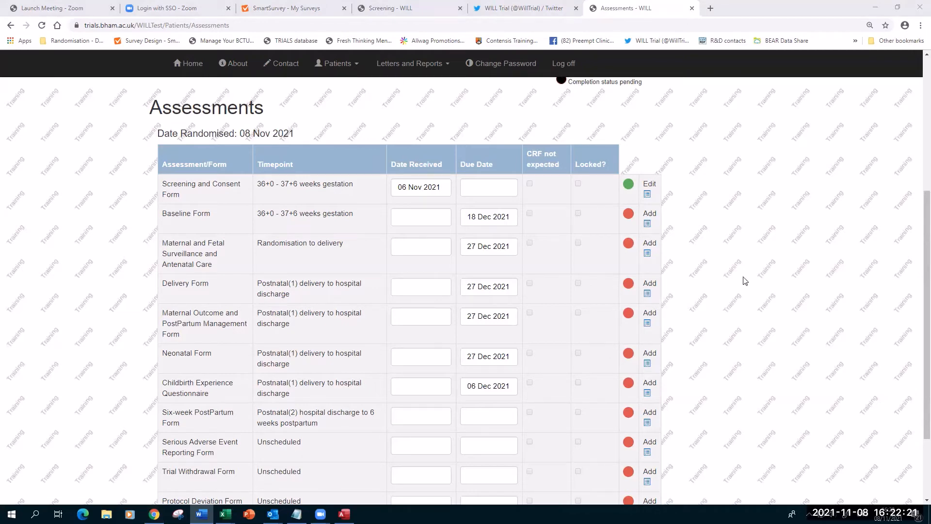
scroll(756, 277, "up", 5)
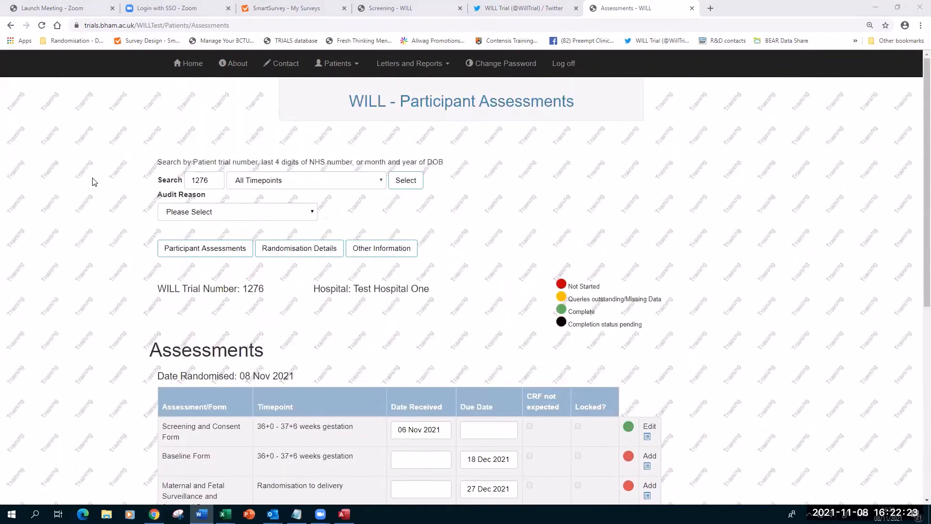
left_click(211, 180)
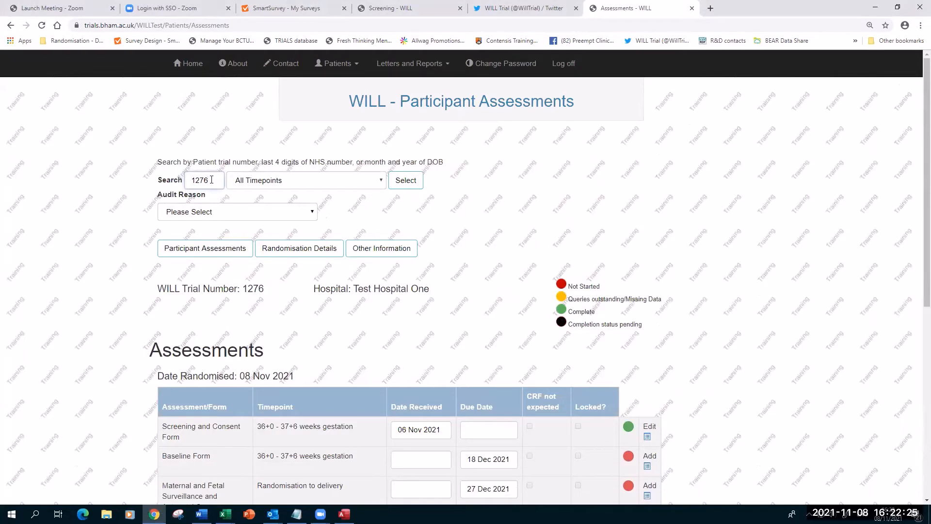
Change the search from 1276 to 1220 and scroll to its Assessments table.
key("BackSpace")
type("20")
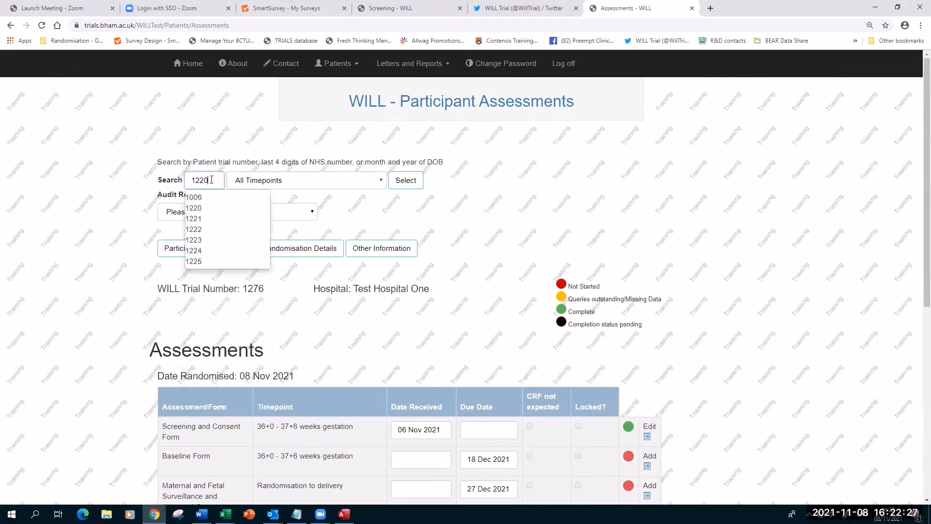
key("Return")
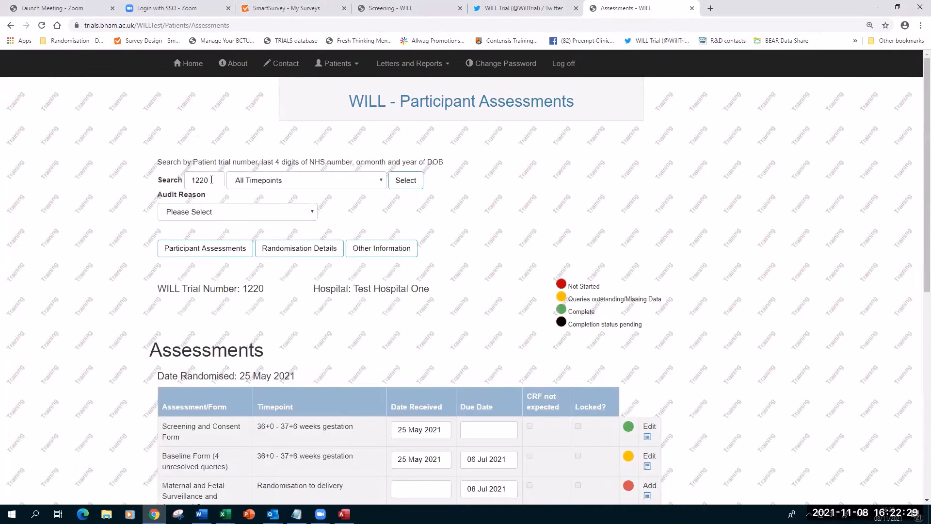
scroll(738, 260, "down", 5)
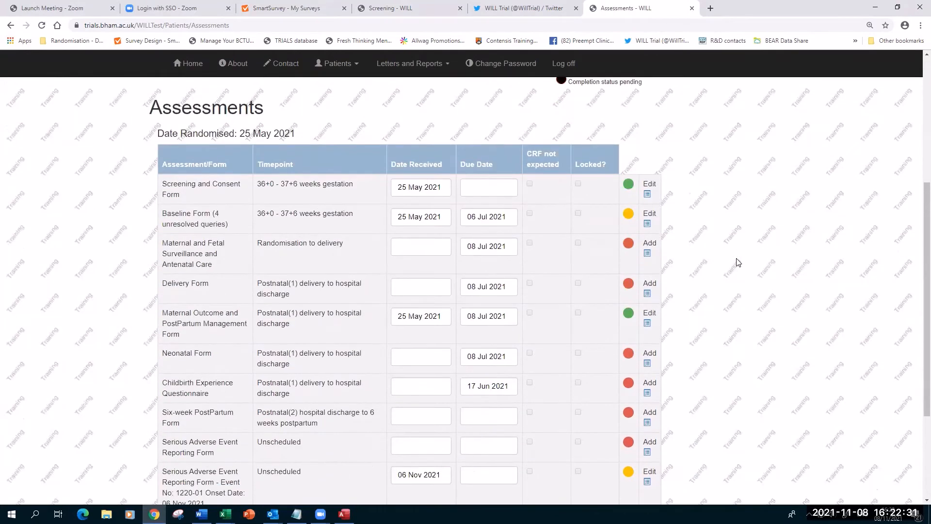
Open trial 1220's Maternal Outcome form and set the audit reason to adding further information.
left_click(648, 326)
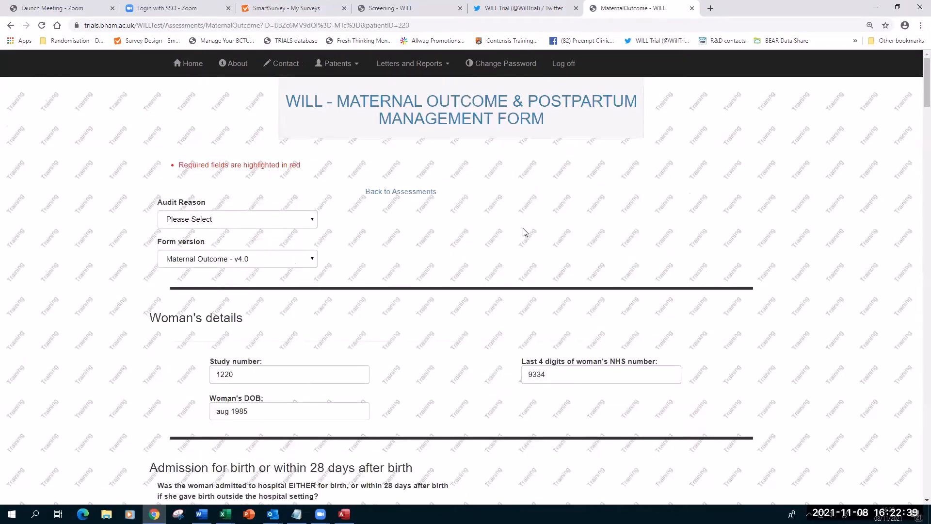
left_click(294, 224)
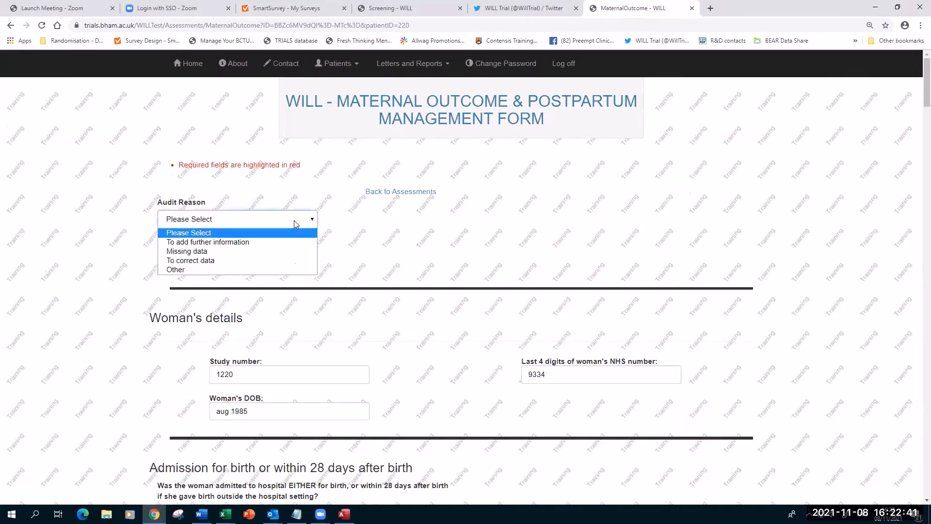
left_click(267, 242)
Zoom the page out to 80% and scroll to the Maternal complications section.
scroll(500, 227, "down", 2)
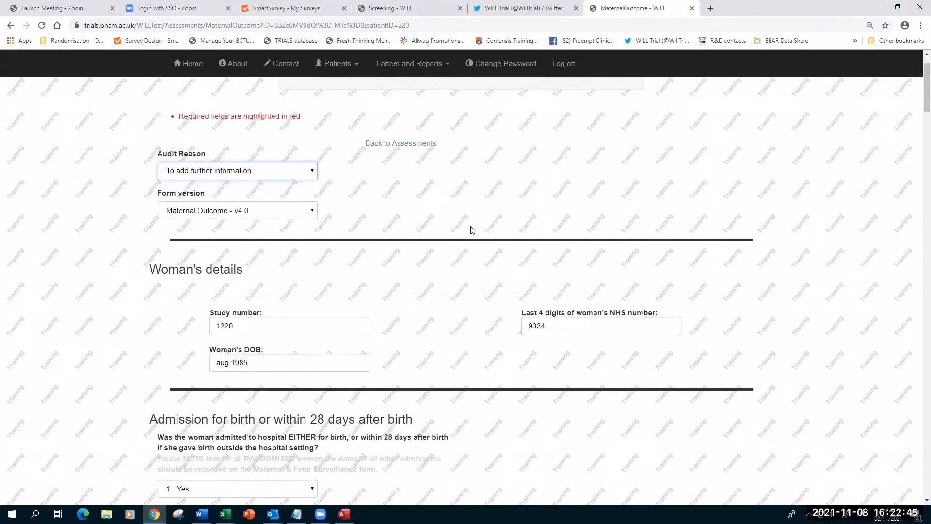
scroll(466, 228, "down", 8)
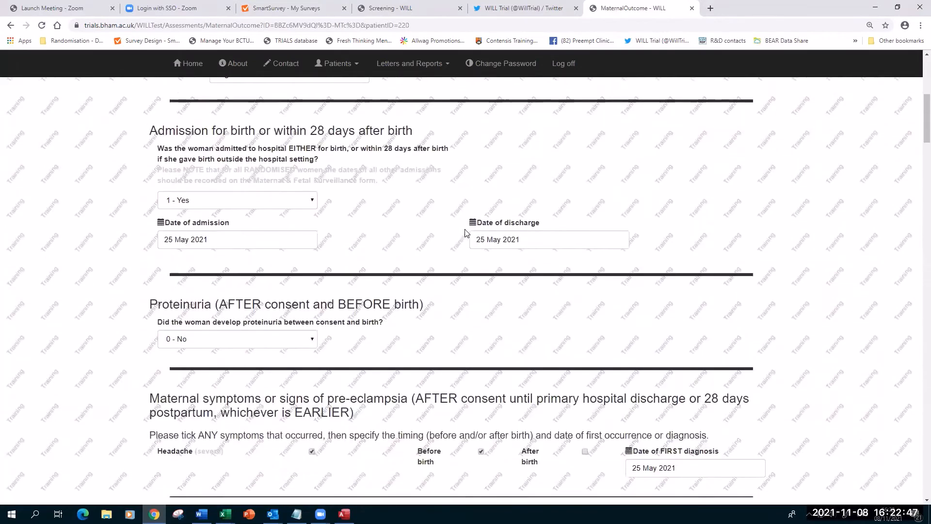
scroll(451, 239, "down", 3)
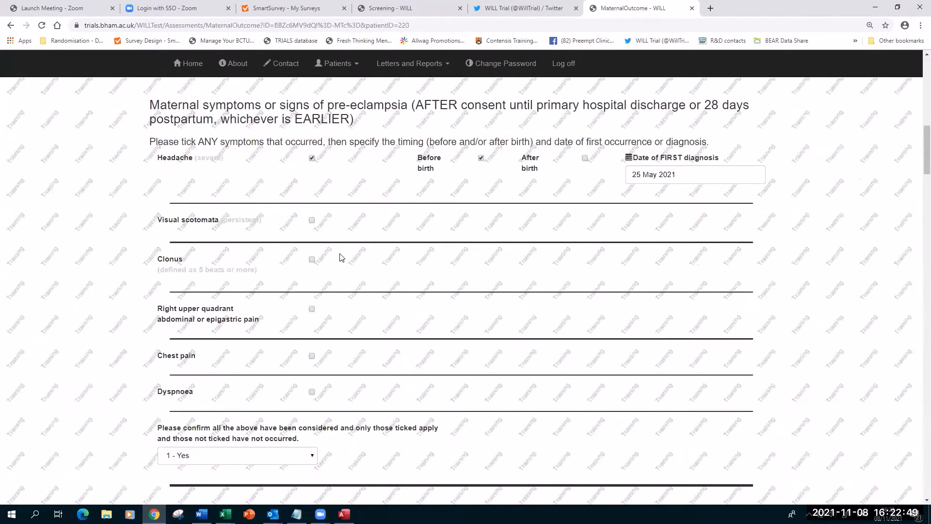
scroll(397, 250, "up", 1)
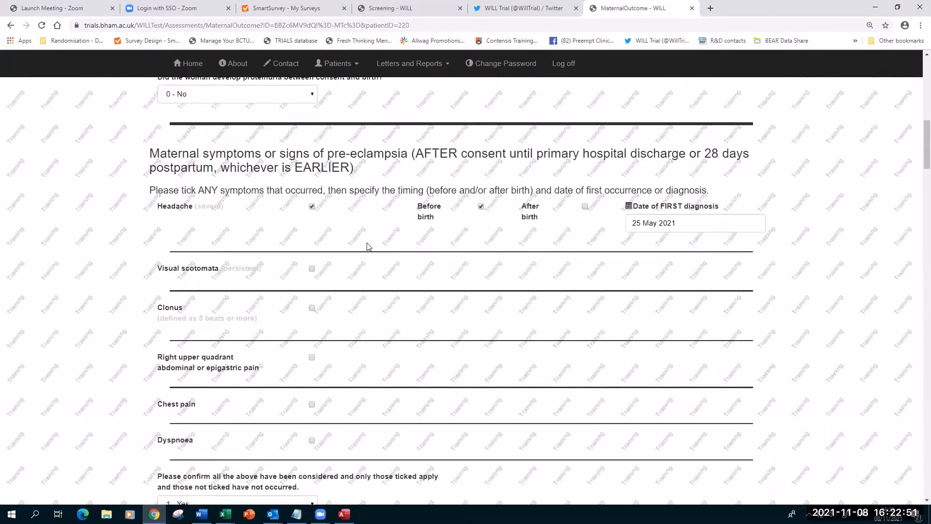
scroll(562, 259, "down", 6)
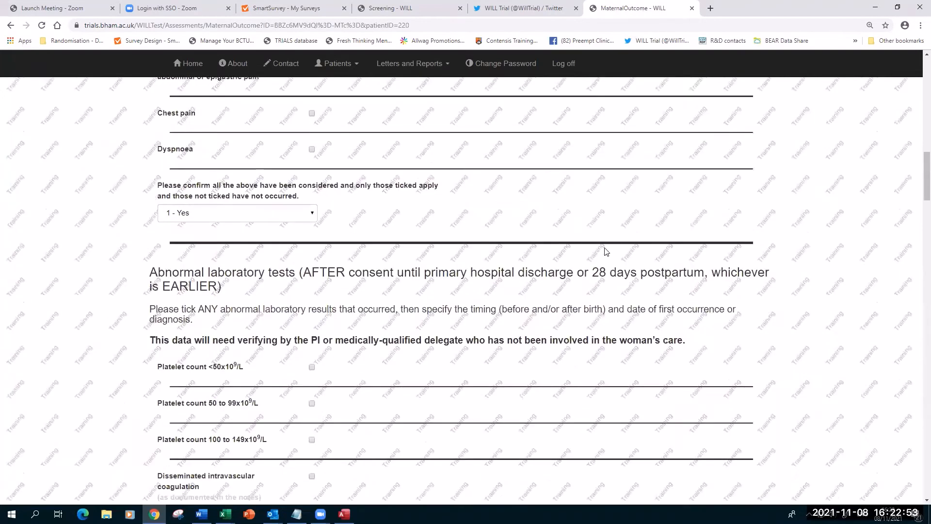
scroll(401, 296, "down", 2)
key("ctrl+minus")
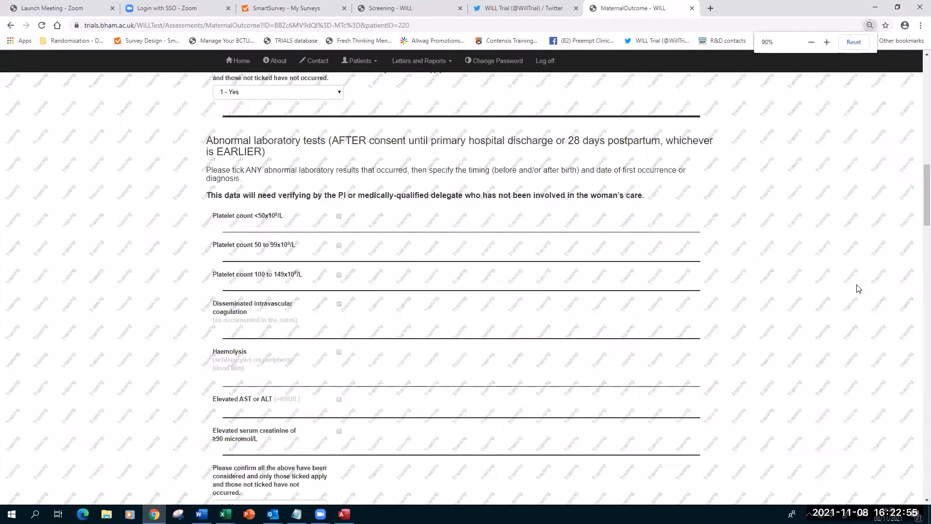
key("ctrl+minus")
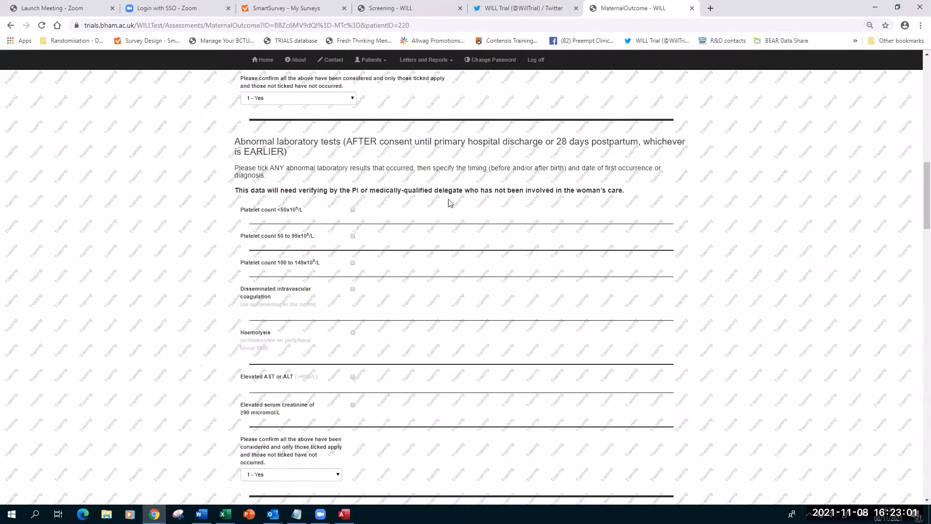
scroll(430, 303, "down", 6)
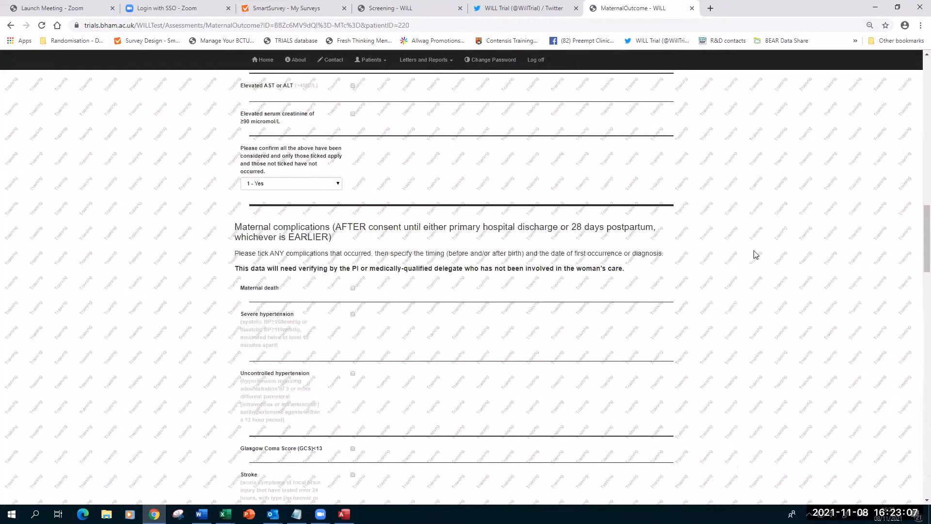
scroll(745, 255, "down", 8)
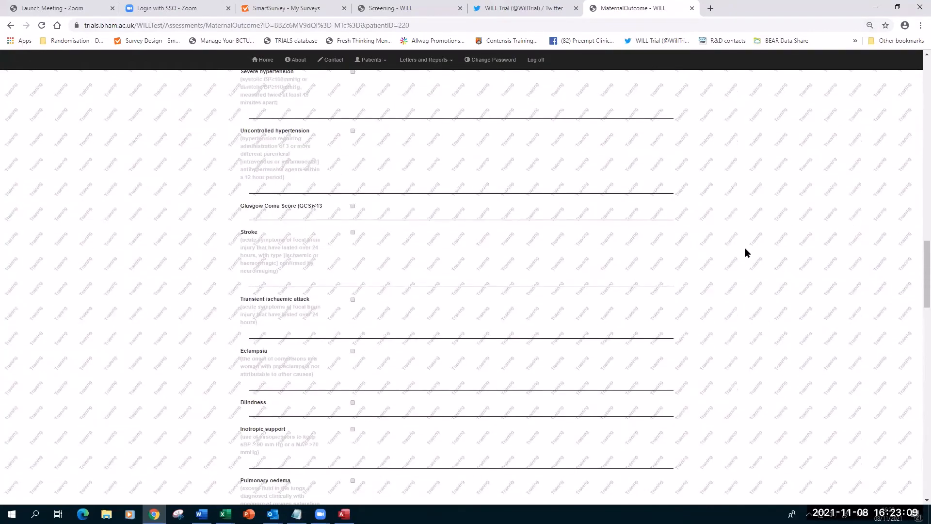
scroll(746, 248, "down", 18)
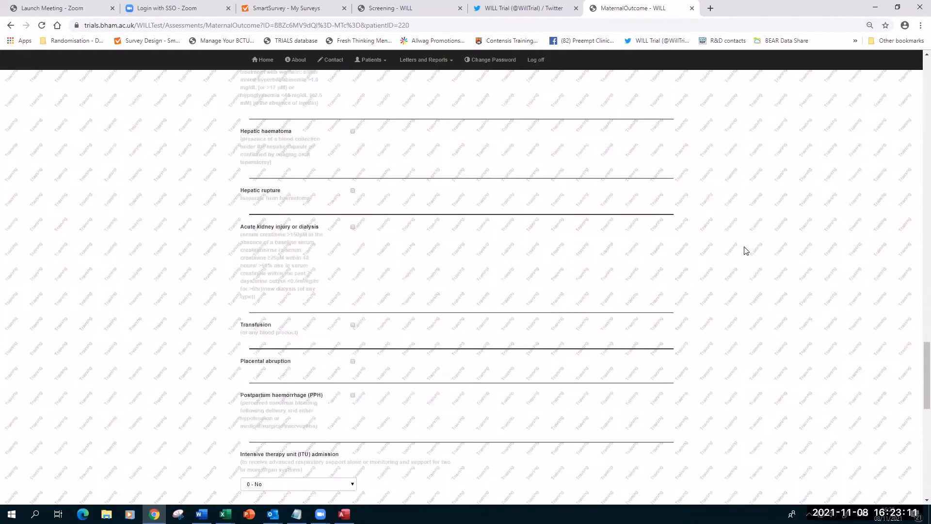
scroll(745, 248, "down", 7)
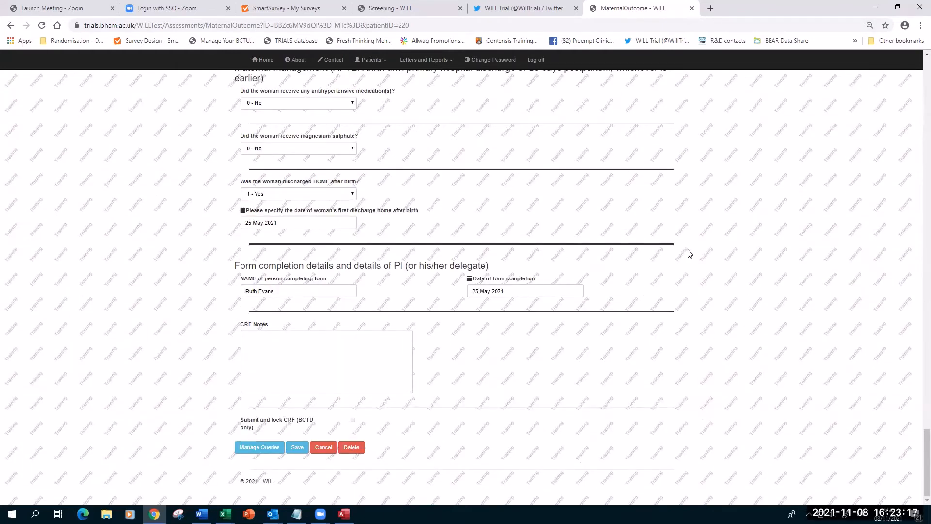
scroll(689, 252, "up", 20)
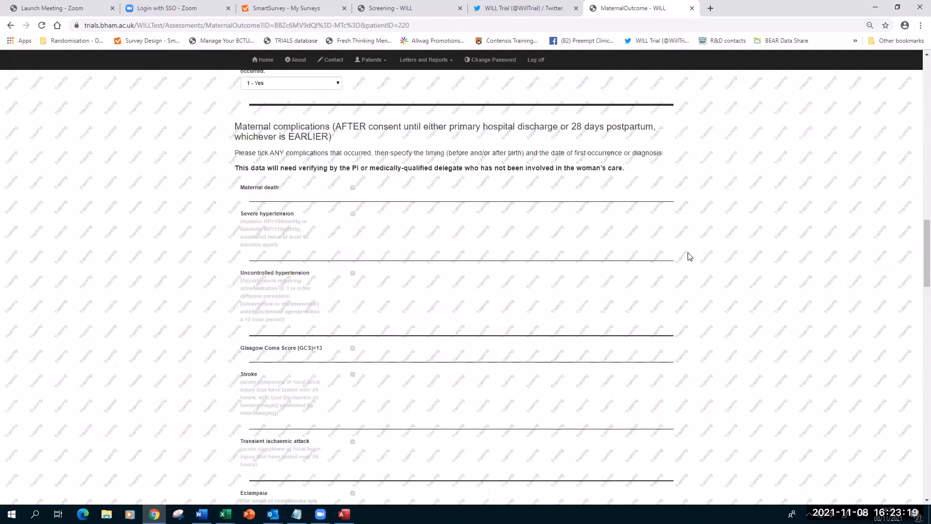
scroll(851, 237, "up", 2)
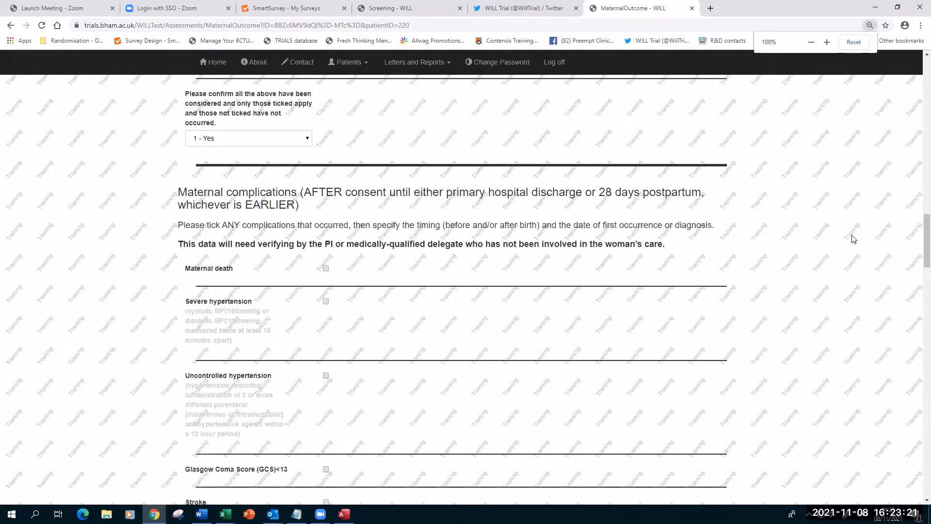
scroll(852, 237, "up", 2, "ctrl")
scroll(342, 256, "down", 5)
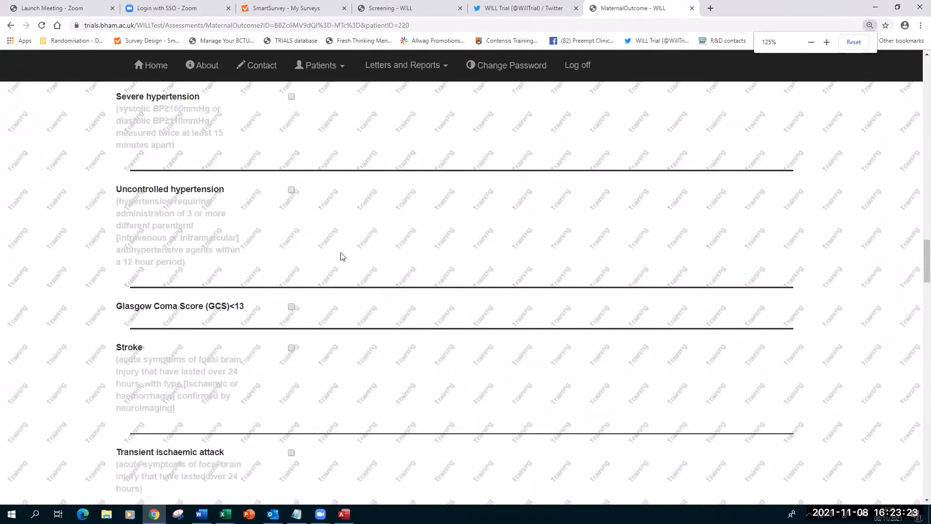
Tick Uncontrolled hypertension as occurring after birth, first diagnosed 01 Nov 2021.
left_click(292, 172)
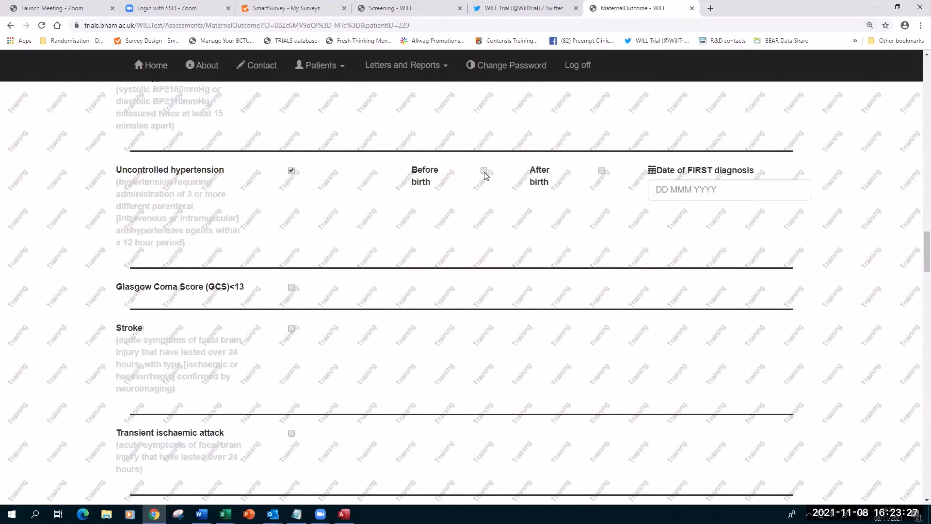
left_click(602, 171)
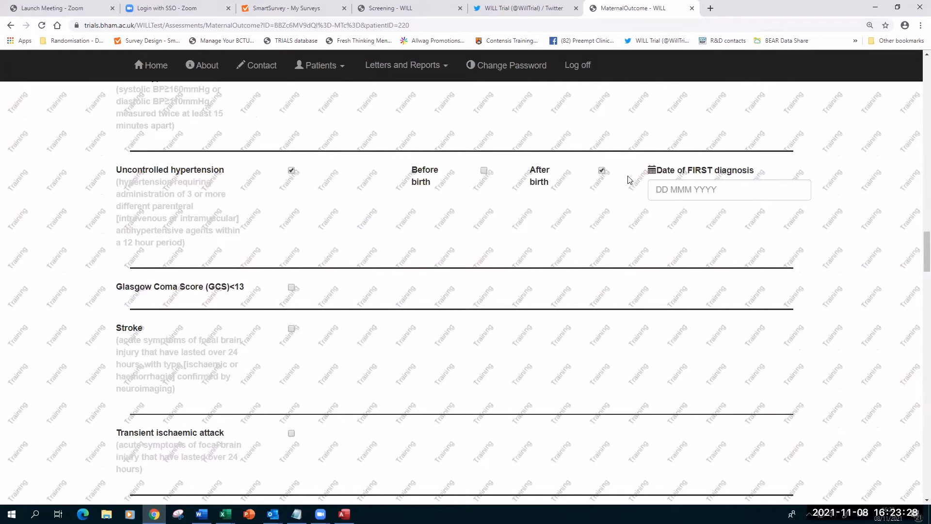
left_click(672, 188)
left_click(681, 248)
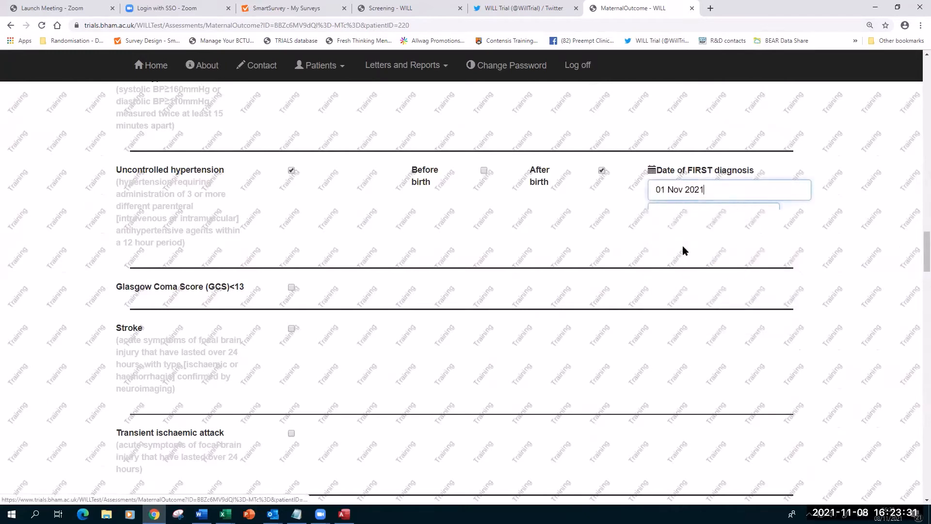
scroll(400, 242, "down", 15)
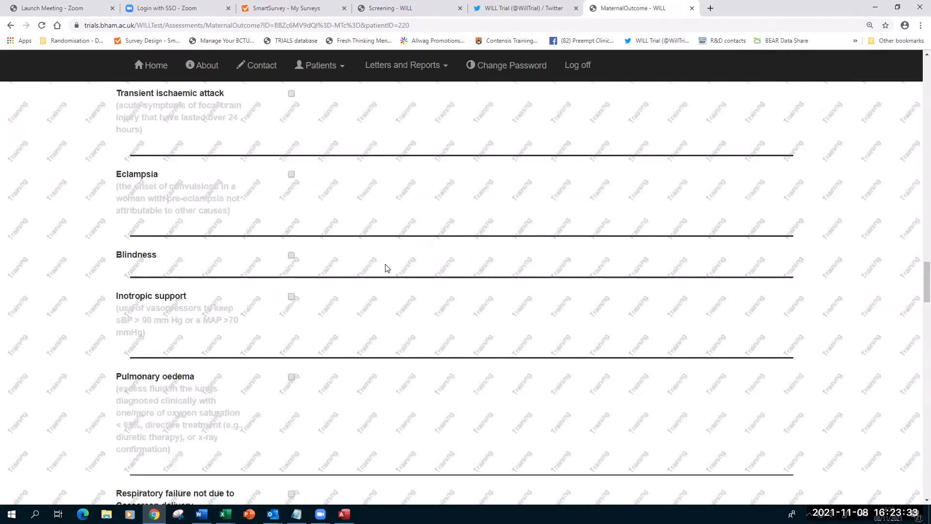
scroll(387, 269, "down", 15)
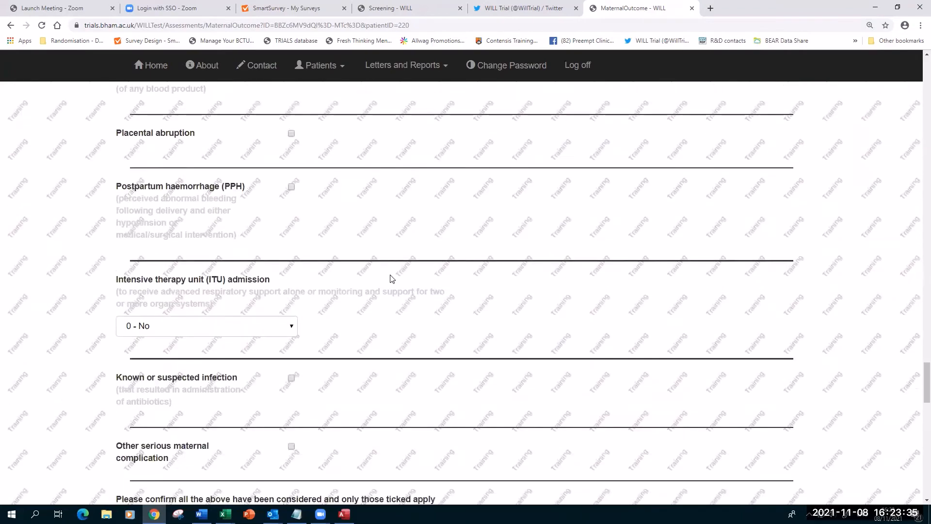
key("ctrl+0")
scroll(394, 278, "down", 10)
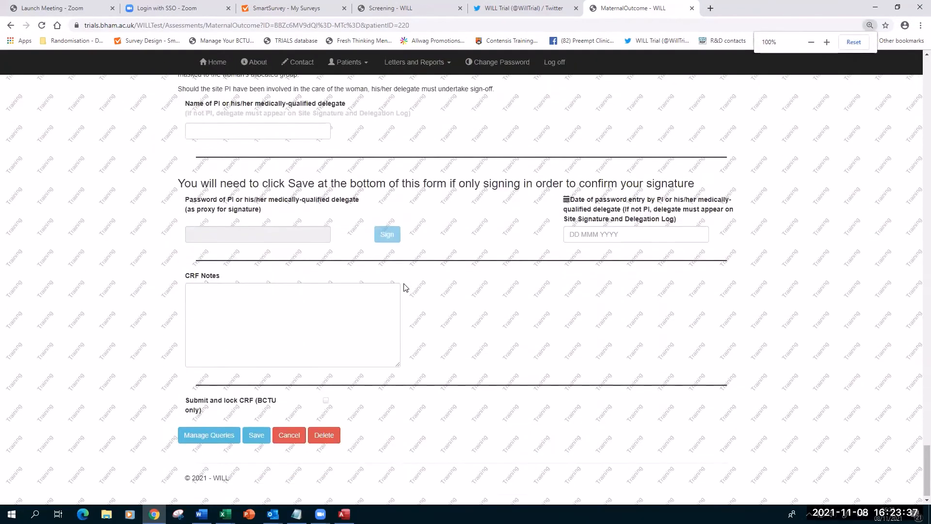
scroll(467, 263, "up", 1)
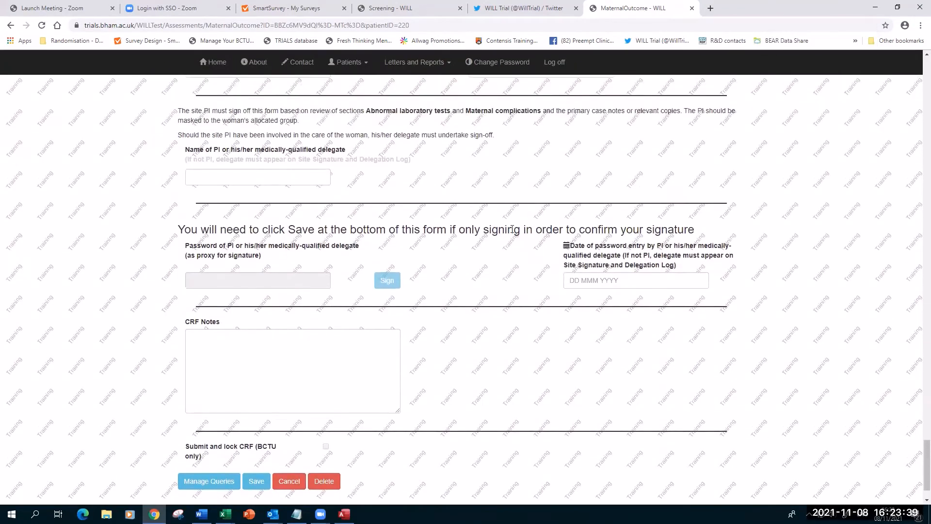
scroll(286, 204, "up", 1)
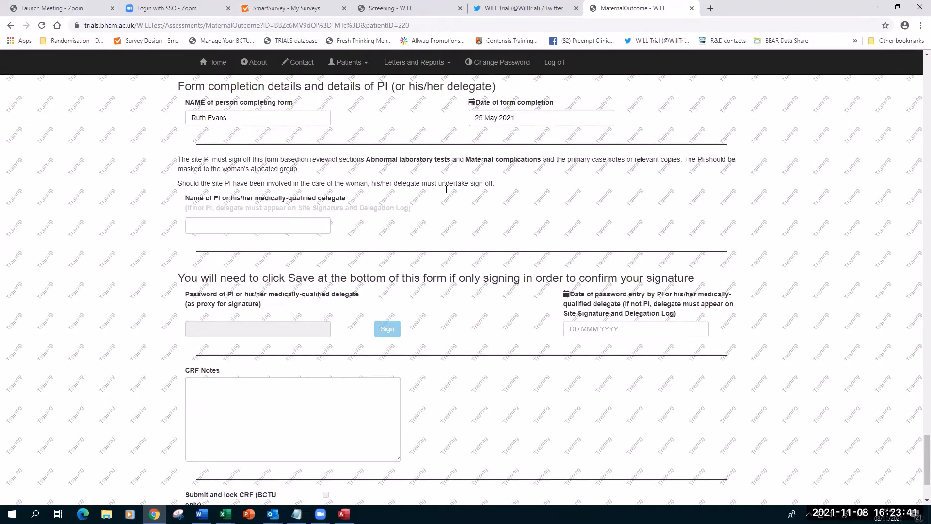
scroll(300, 451, "down", 2)
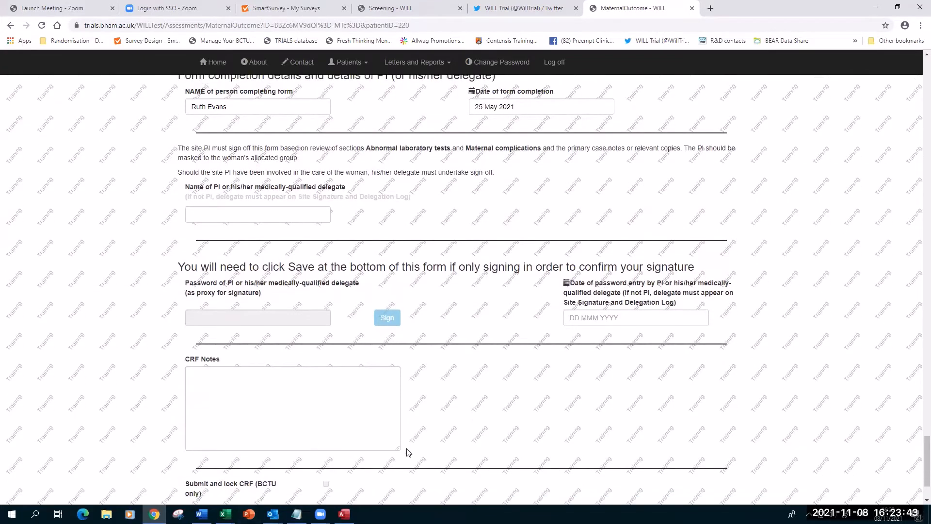
scroll(504, 388, "up", 2)
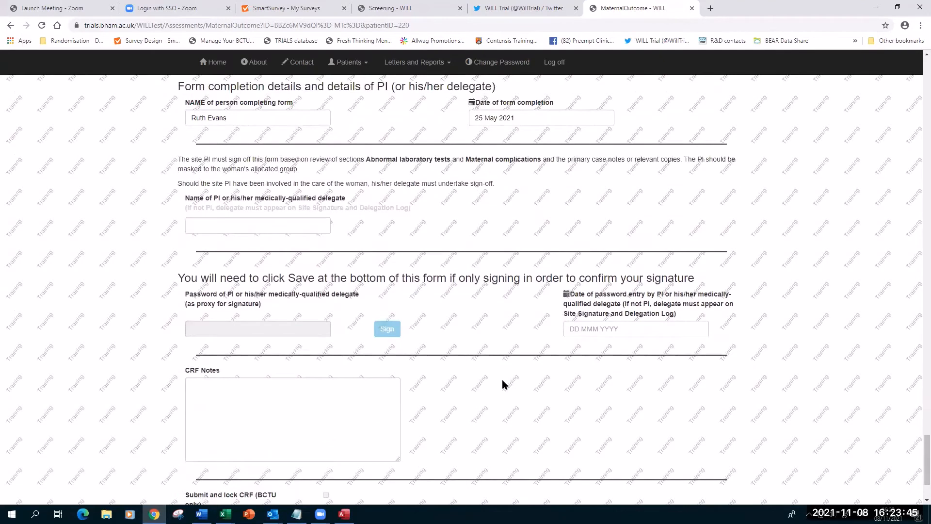
scroll(504, 383, "up", 1)
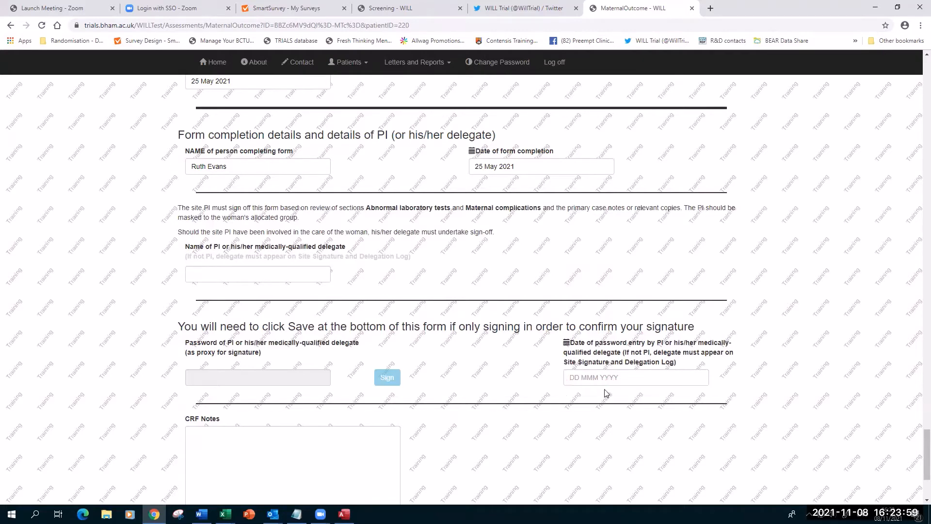
scroll(478, 388, "down", 2)
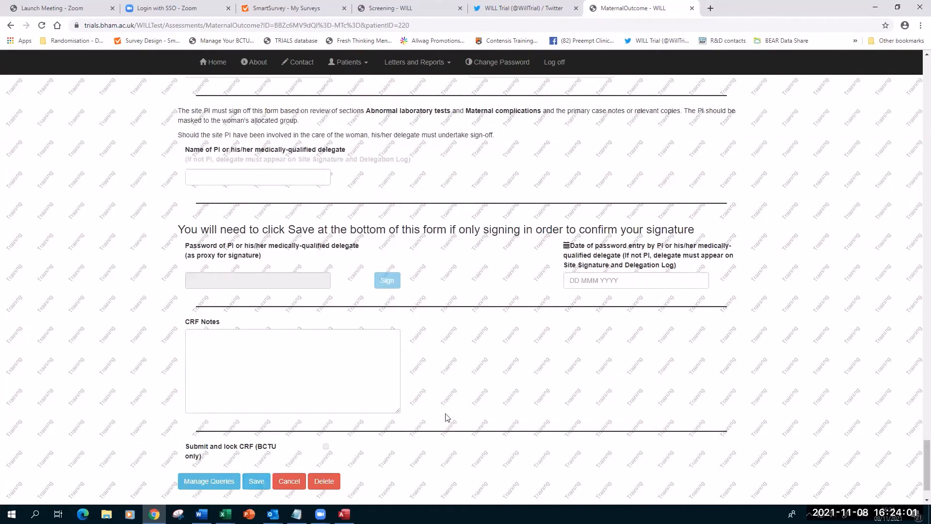
scroll(555, 404, "up", 4)
scroll(547, 385, "up", 20)
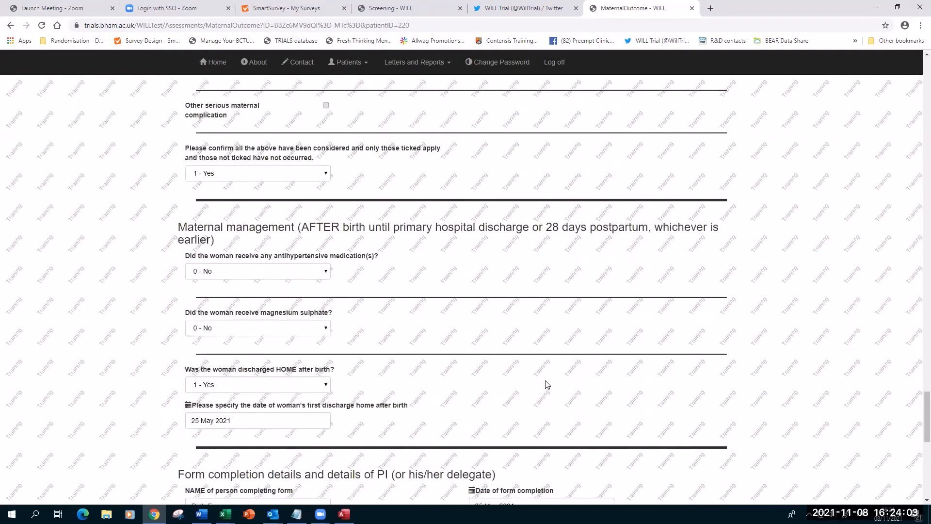
scroll(547, 384, "up", 8)
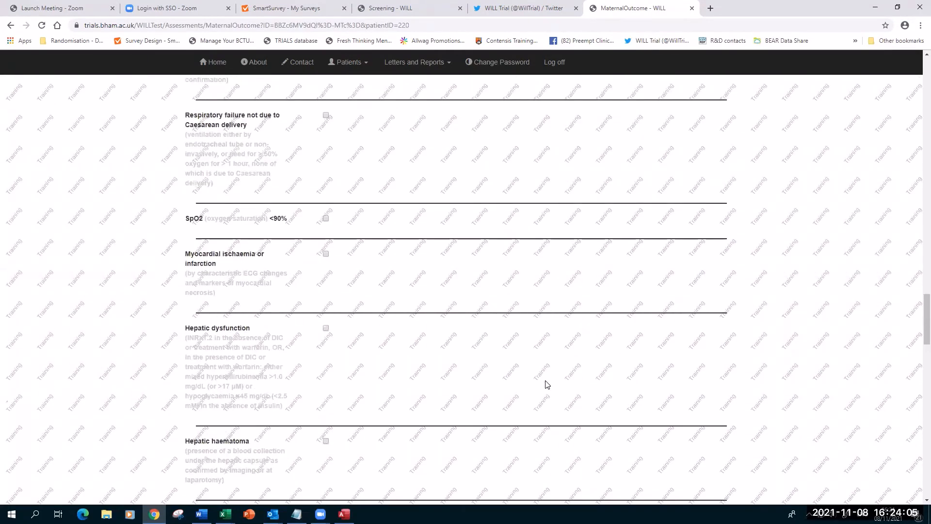
scroll(596, 382, "up", 10)
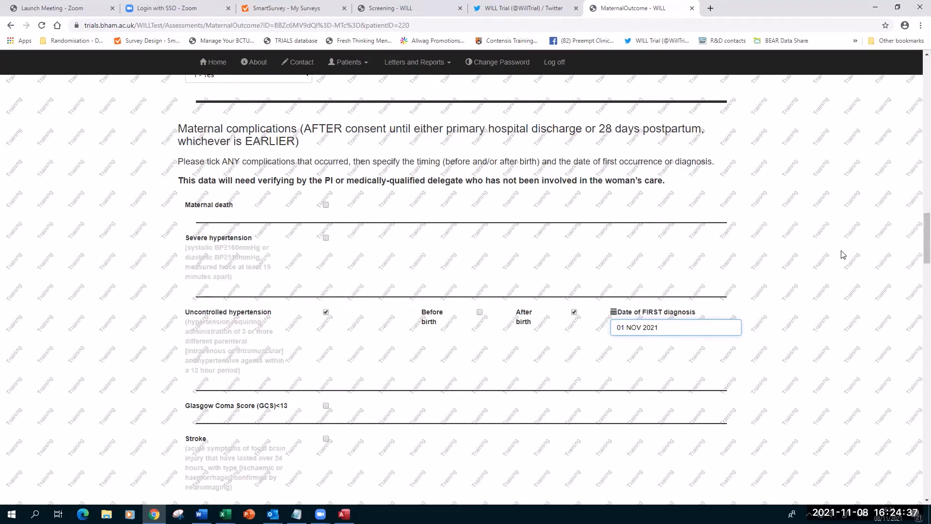
key("ctrl+minus")
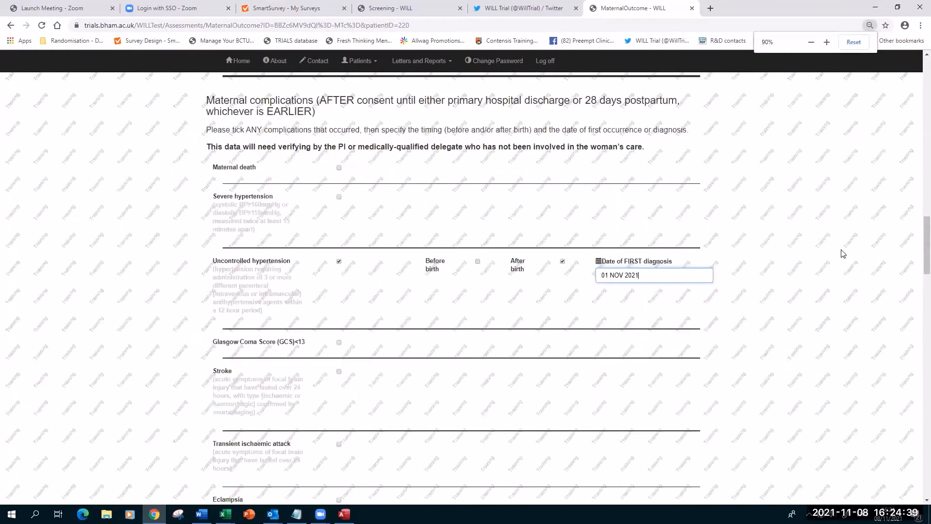
key("ctrl+minus")
key("ctrl+plus")
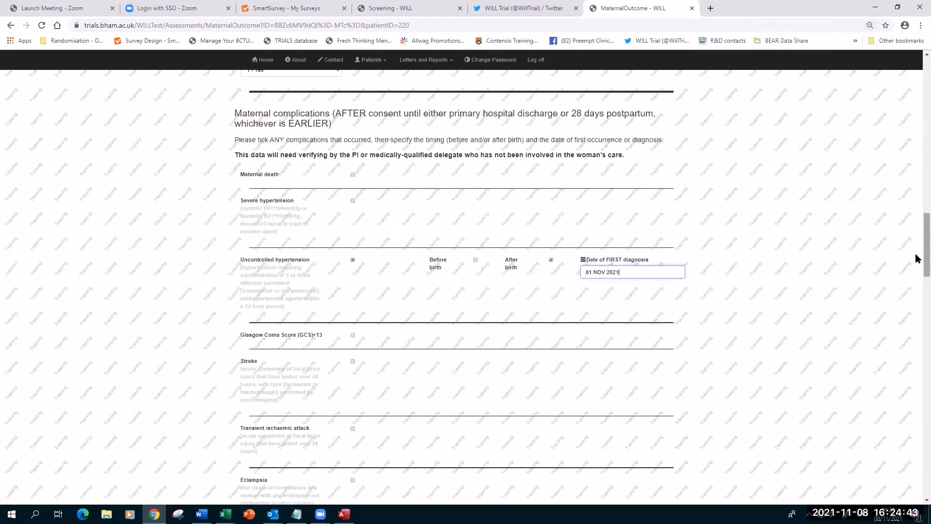
left_click_drag(918, 257, 908, 130)
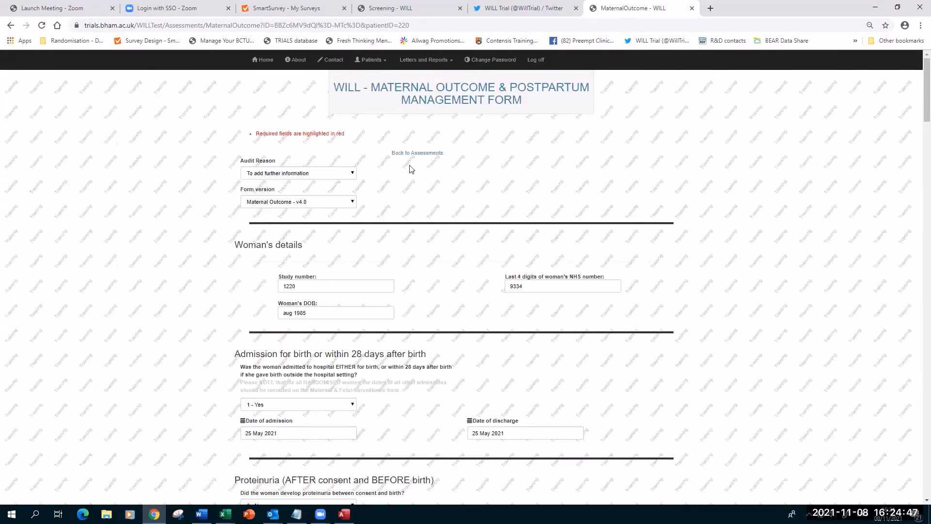
Go back to trial 1220's Participant Assessments list to see the completed forms.
left_click(419, 153)
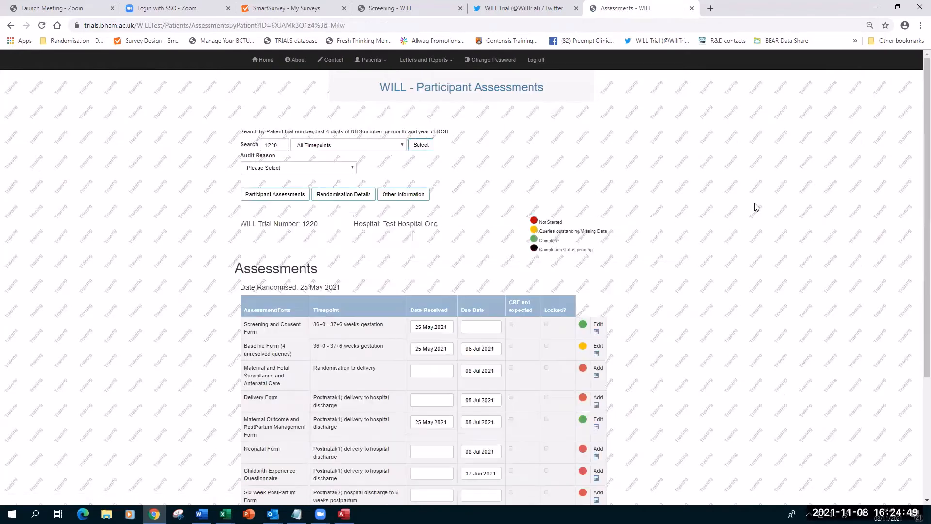
scroll(820, 230, "up", 3)
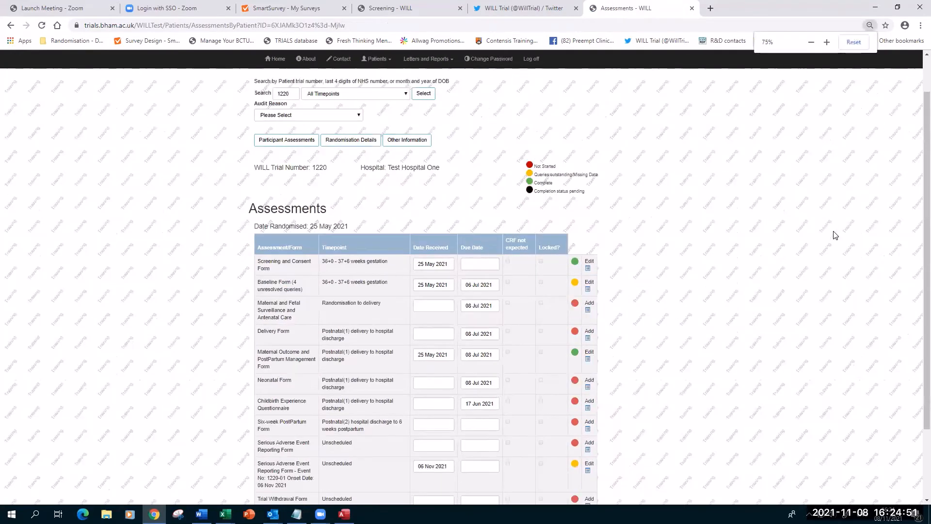
scroll(802, 245, "up", 1)
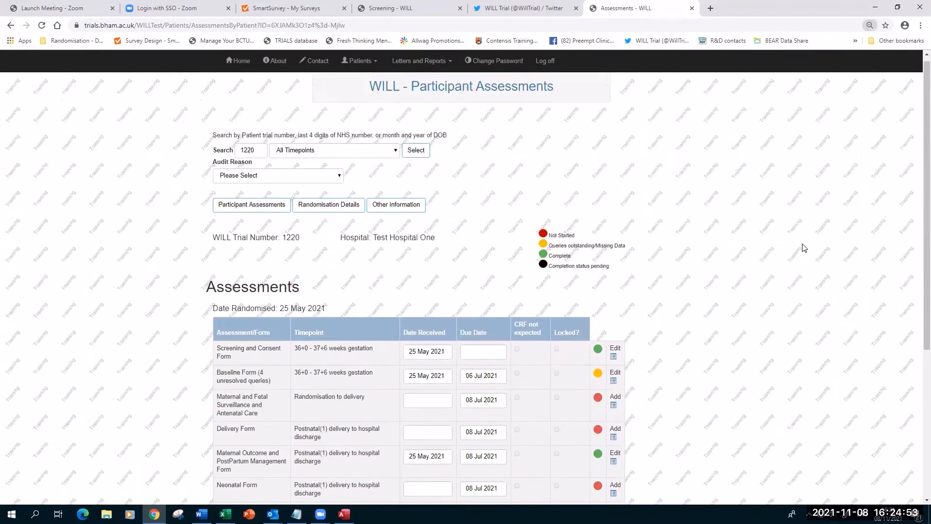
scroll(802, 245, "down", 3)
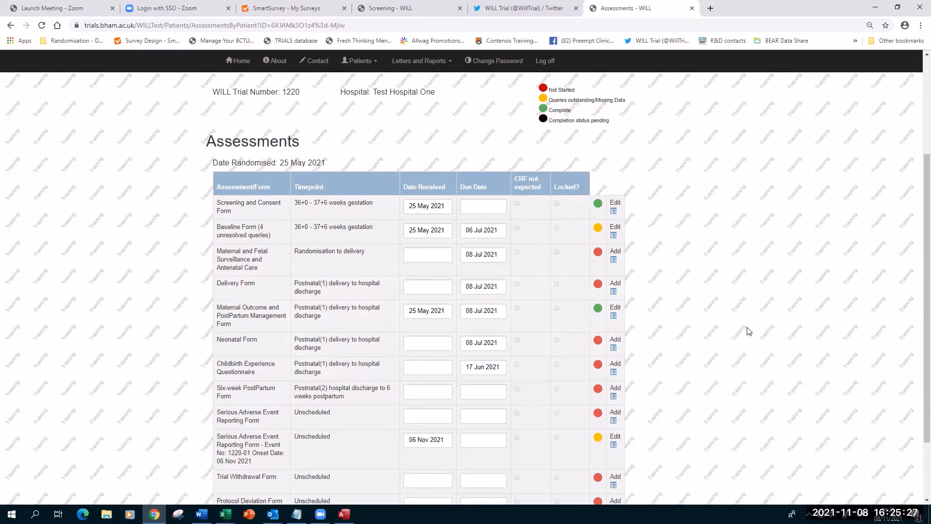
Enlarge the assessments page and open the SAE form for event 1220-01.
scroll(747, 331, "down", 2)
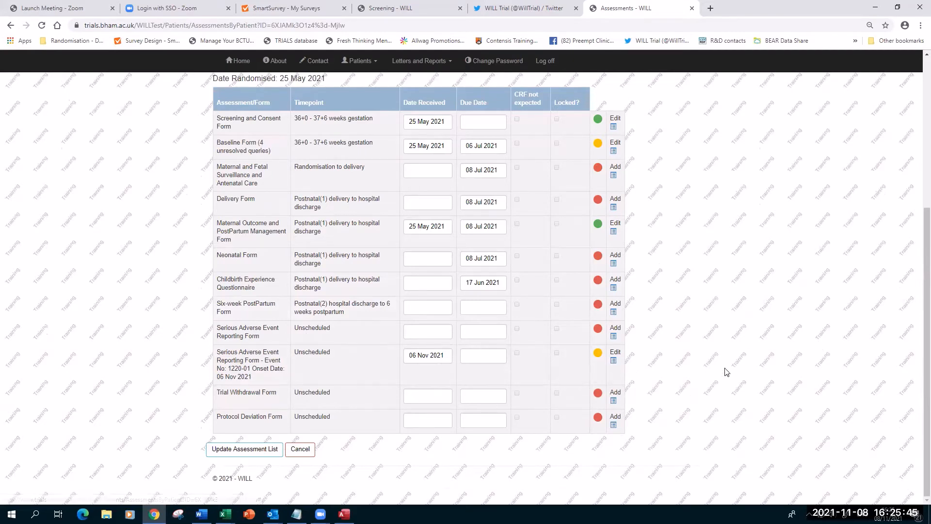
key("ctrl+plus")
key("ctrl+plus")
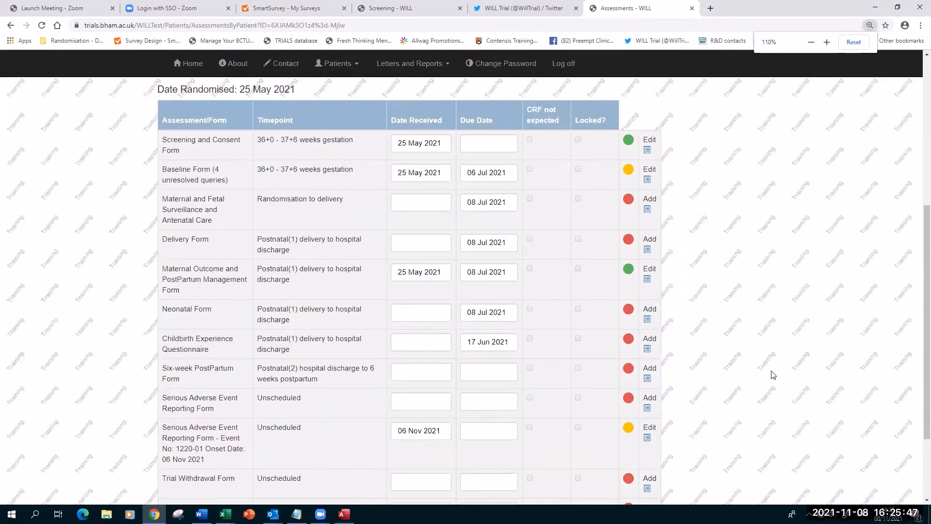
scroll(719, 387, "down", 2)
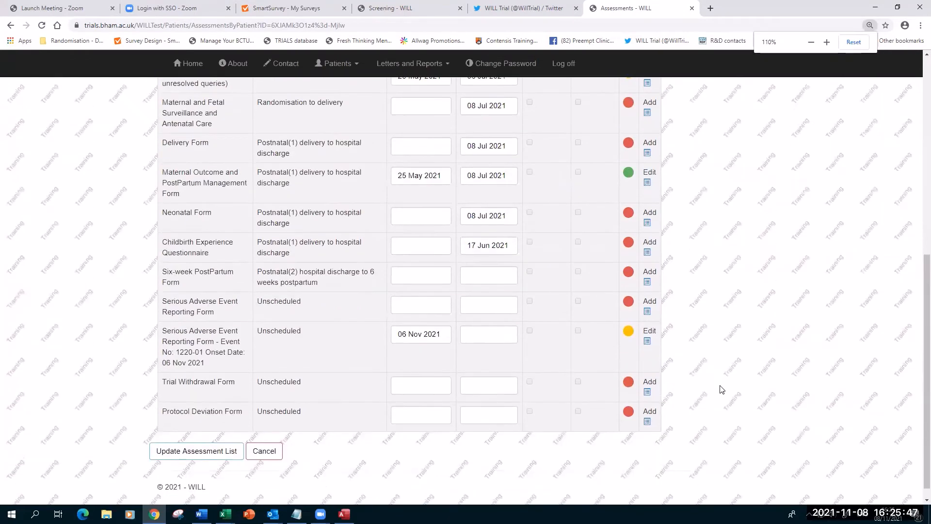
left_click(648, 340)
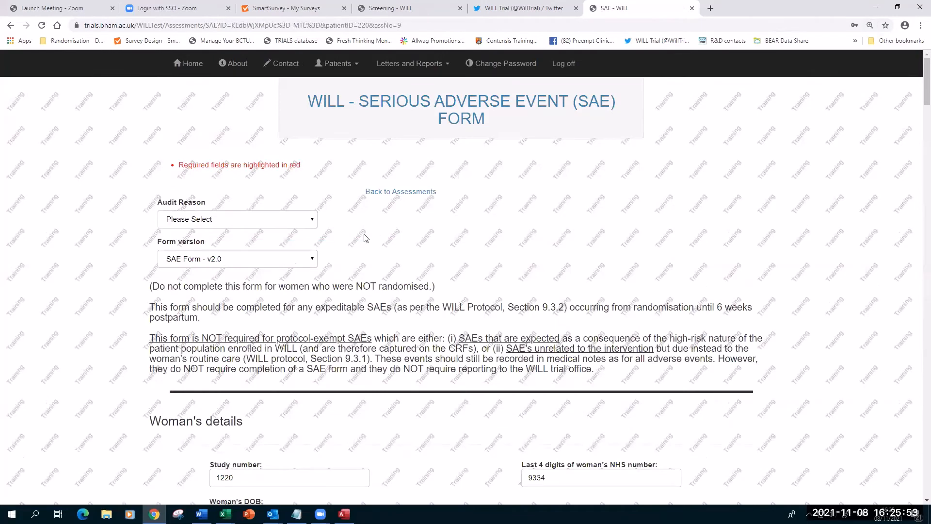
Scroll the SAE form from the woman's details to Save/Cancel, then back up to Basis for SERIOUSNESS.
scroll(435, 238, "down", 3)
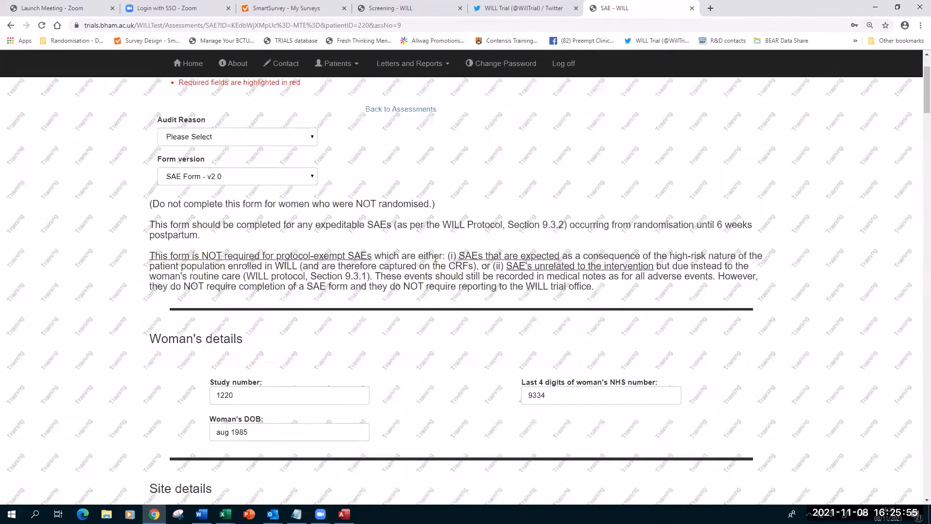
key("ctrl+minus")
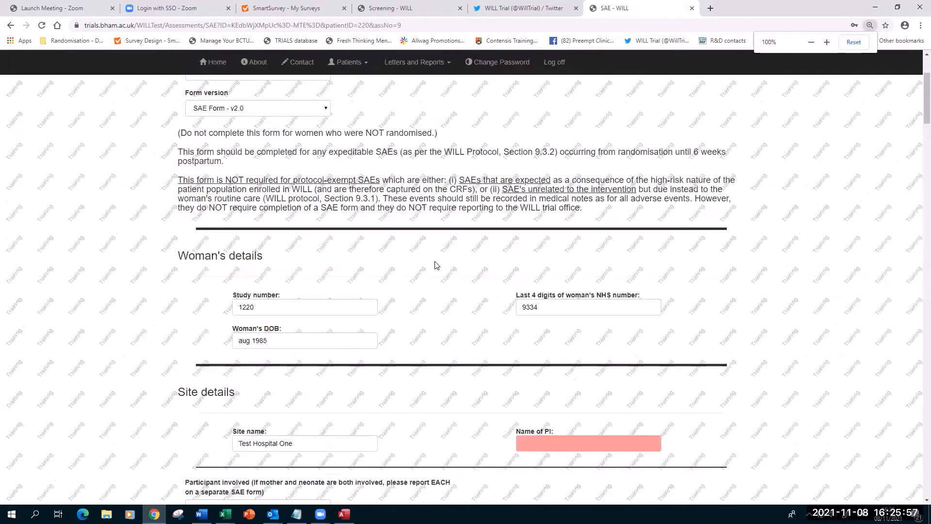
scroll(436, 262, "down", 3)
scroll(405, 276, "down", 4)
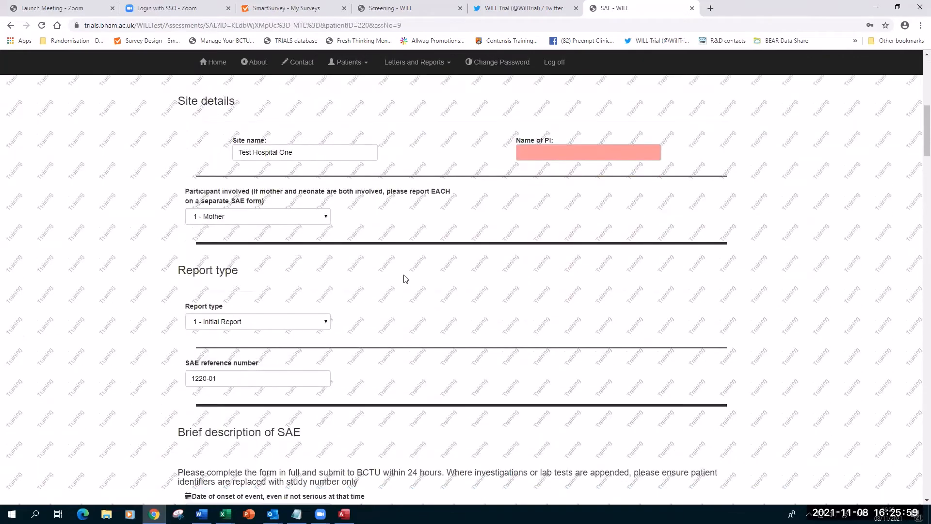
scroll(405, 277, "down", 15)
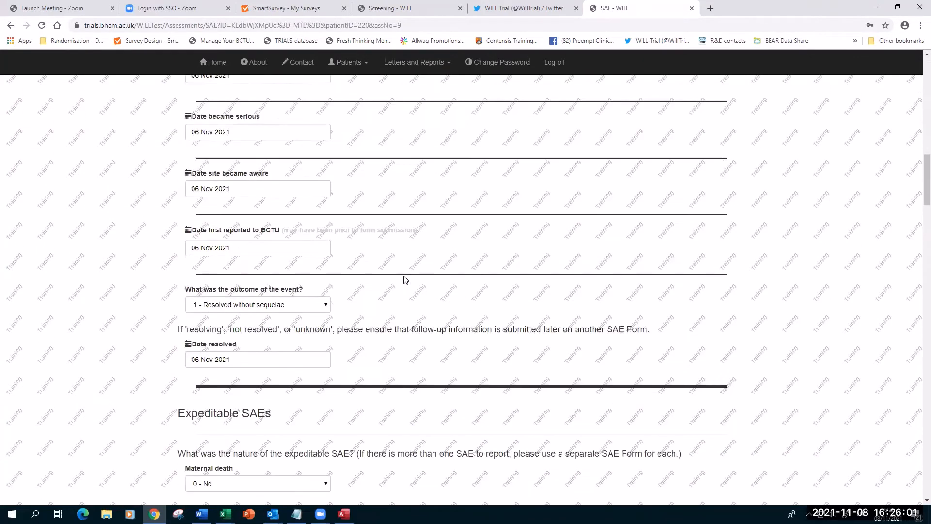
scroll(407, 280, "down", 9)
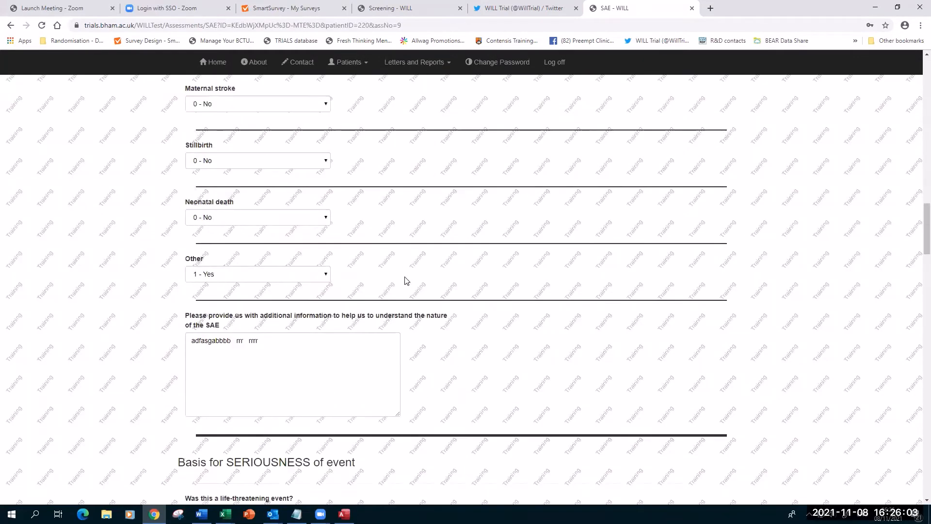
scroll(406, 282, "down", 3)
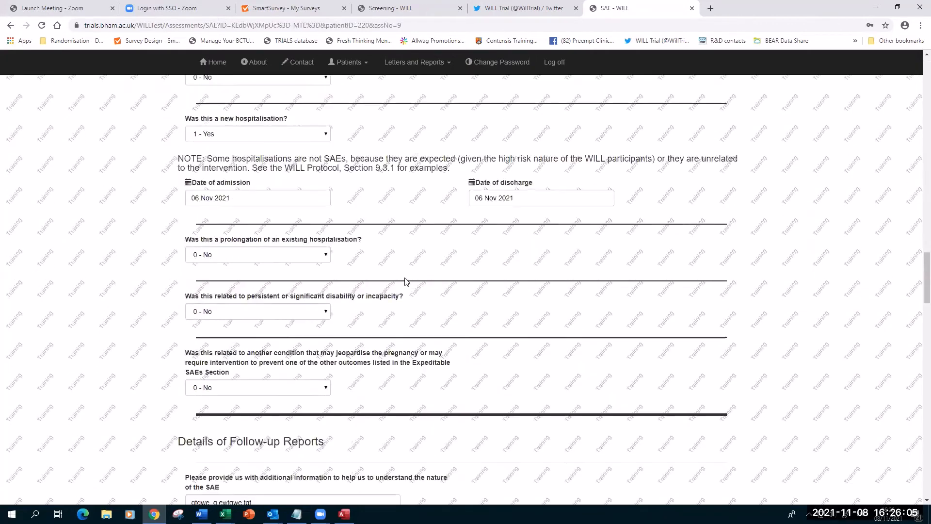
scroll(406, 282, "down", 8)
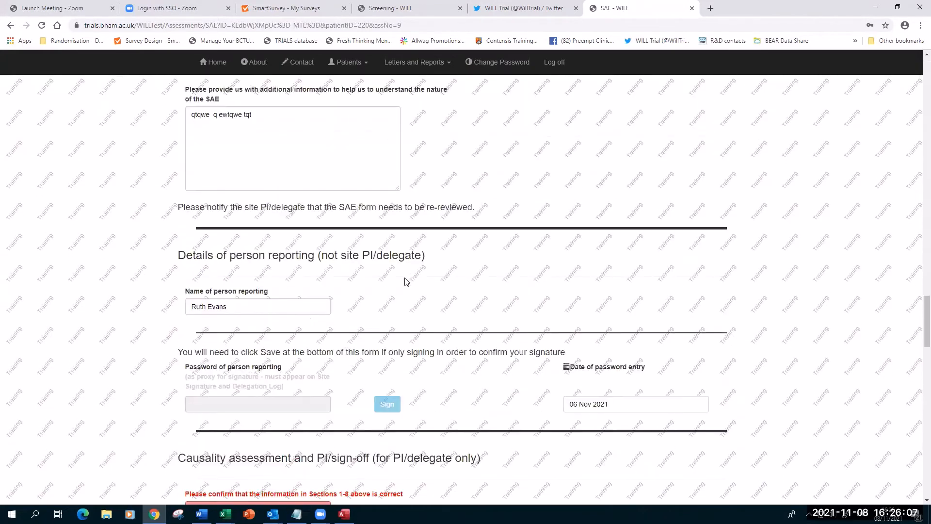
scroll(536, 316, "down", 4)
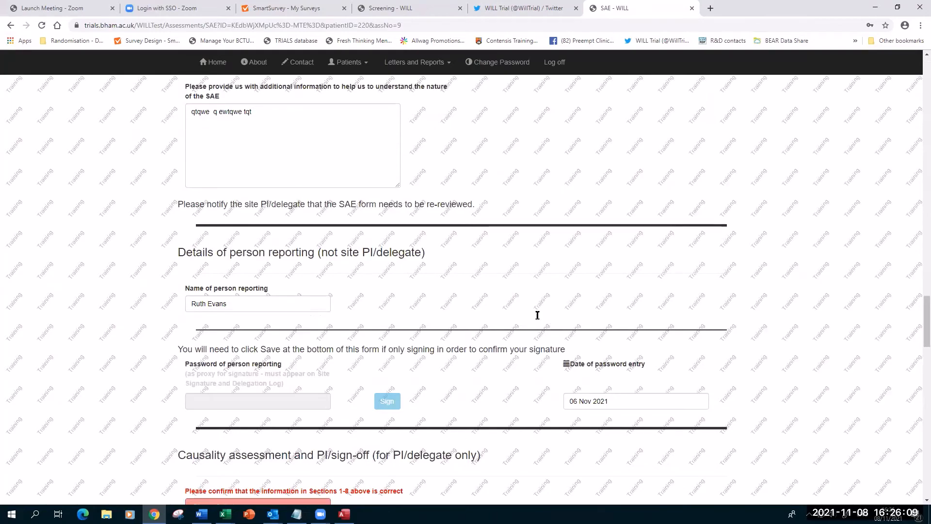
scroll(476, 430, "down", 18)
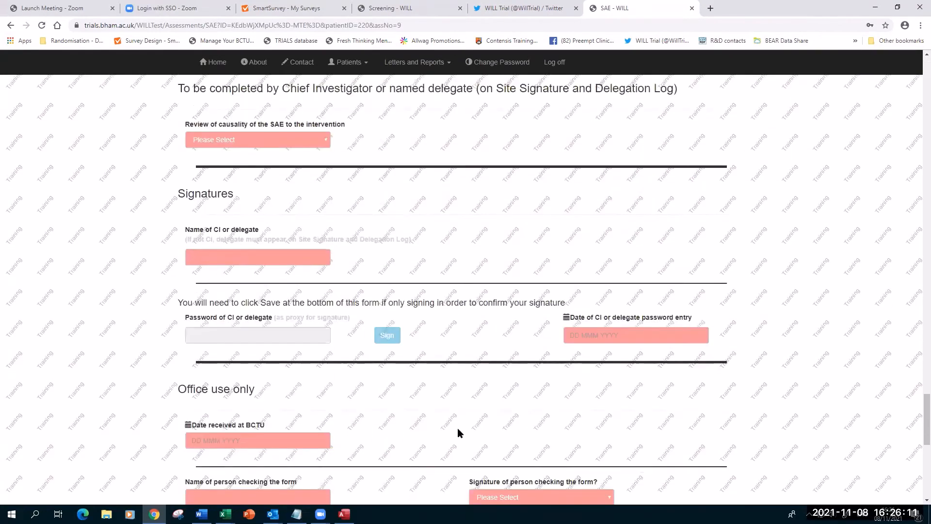
scroll(497, 431, "down", 4)
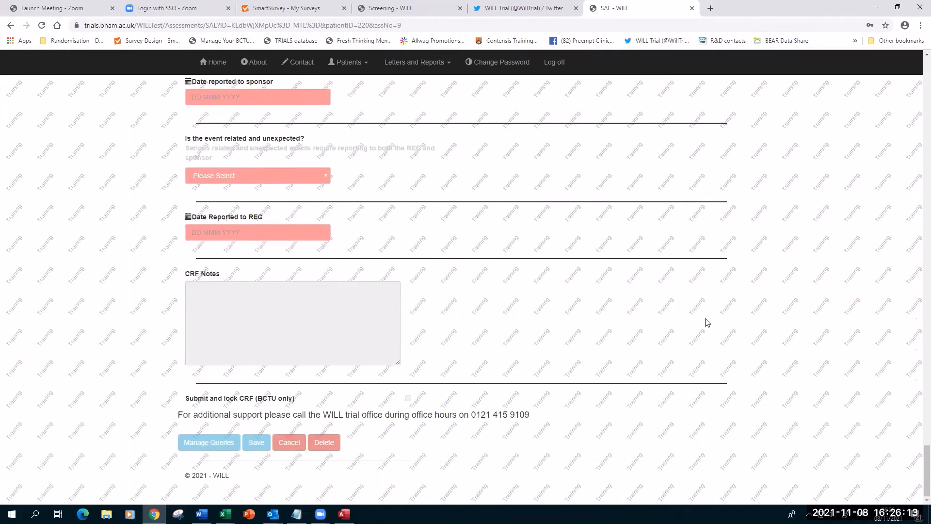
scroll(709, 320, "up", 4)
scroll(916, 348, "up", 9)
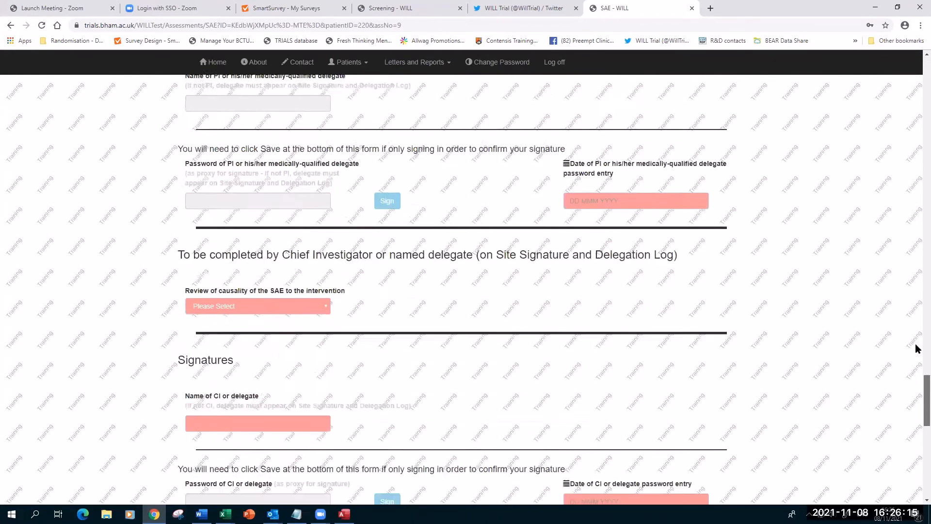
scroll(916, 348, "up", 10)
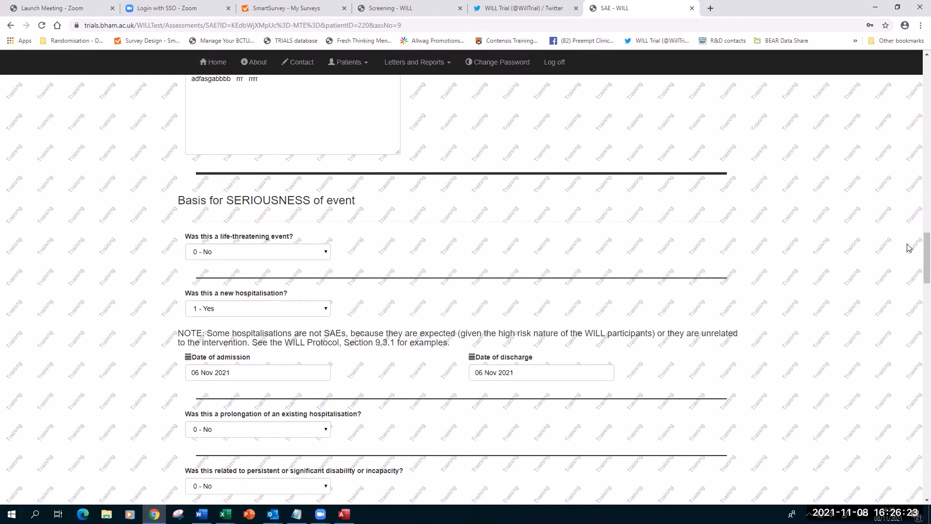
Zoom out and review the SAE form's event dates, outcome and hospitalisation details.
scroll(785, 204, "up", 4)
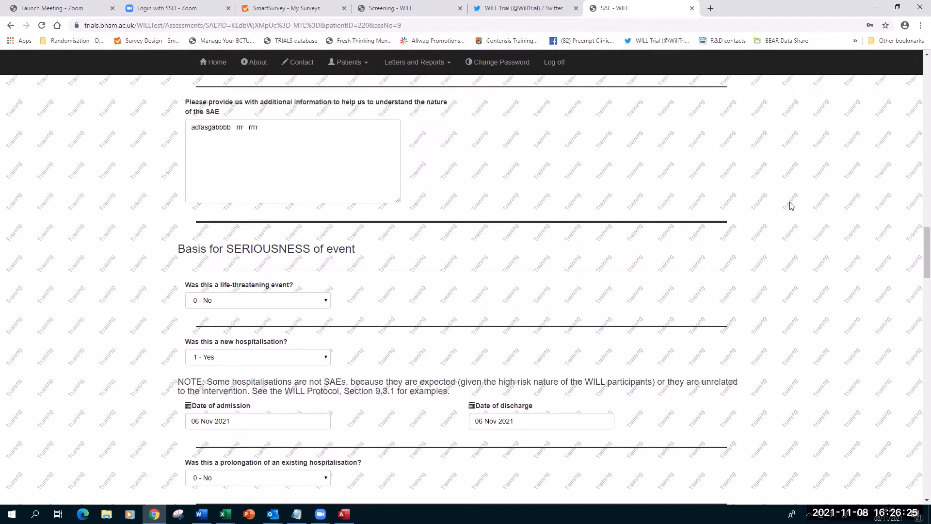
scroll(758, 201, "up", 5)
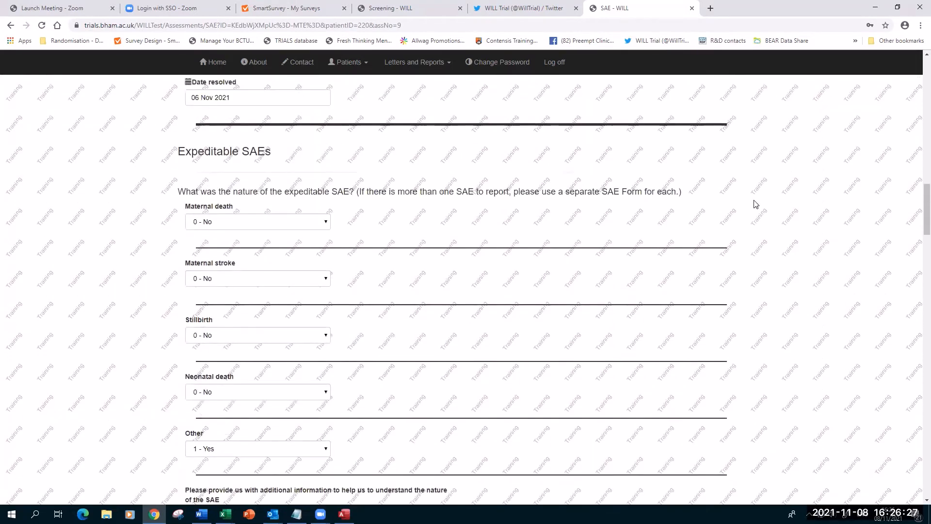
key("ctrl+minus")
key("ctrl+minus")
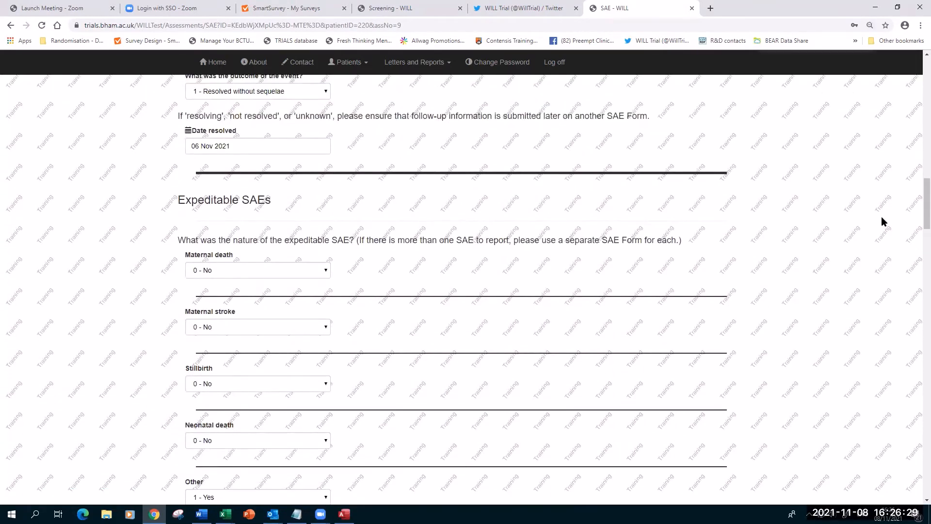
scroll(882, 218, "down", 8)
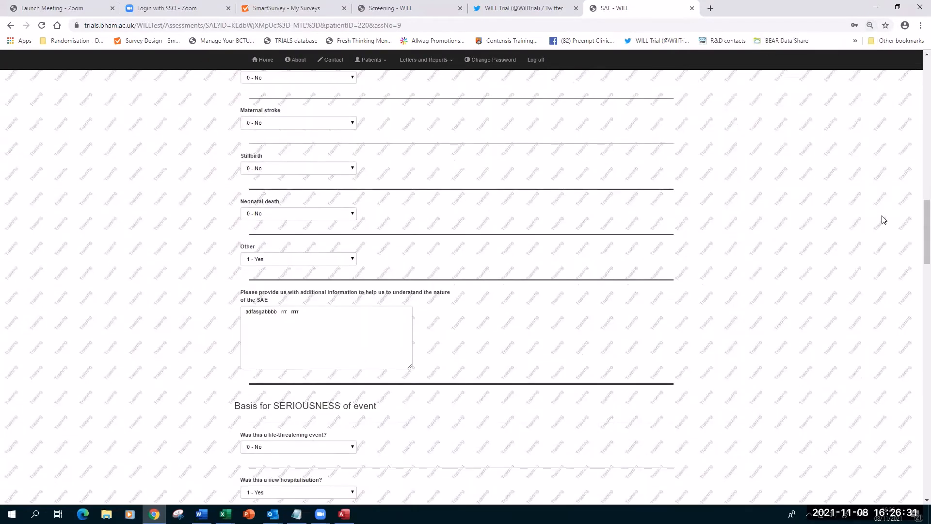
scroll(859, 222, "down", 1)
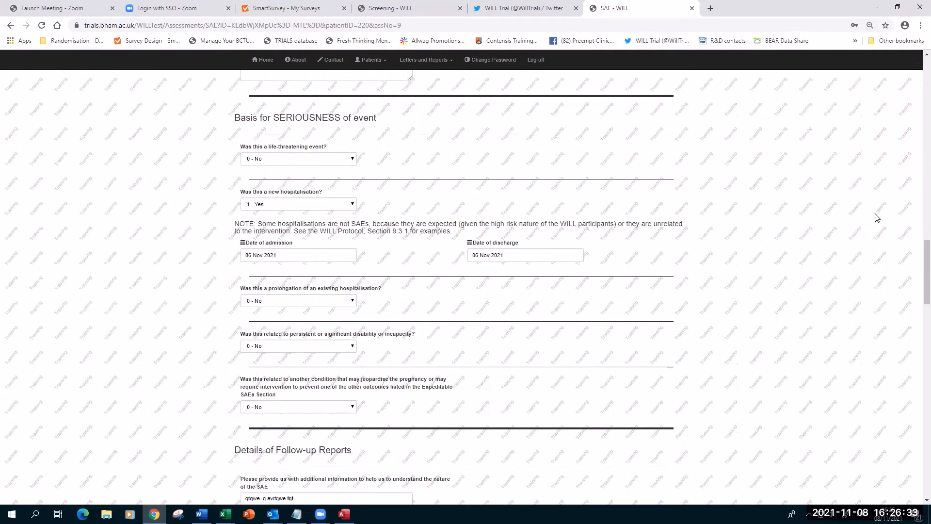
scroll(842, 219, "down", 10)
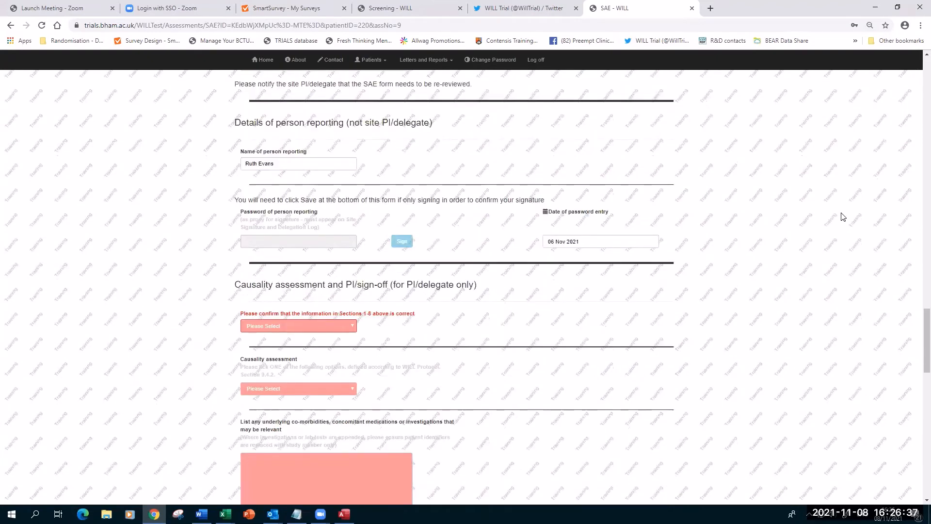
scroll(843, 217, "down", 3)
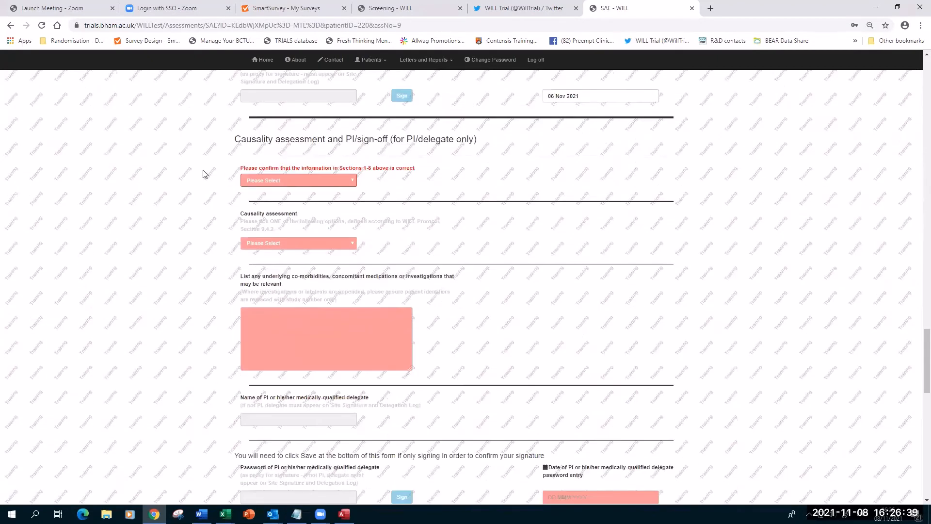
key("ctrl+plus")
key("ctrl+plus")
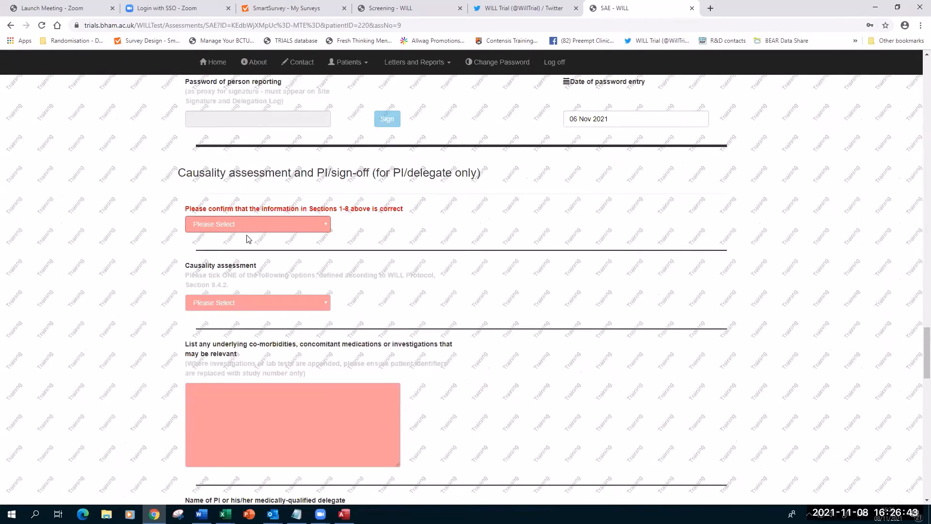
scroll(245, 230, "down", 2)
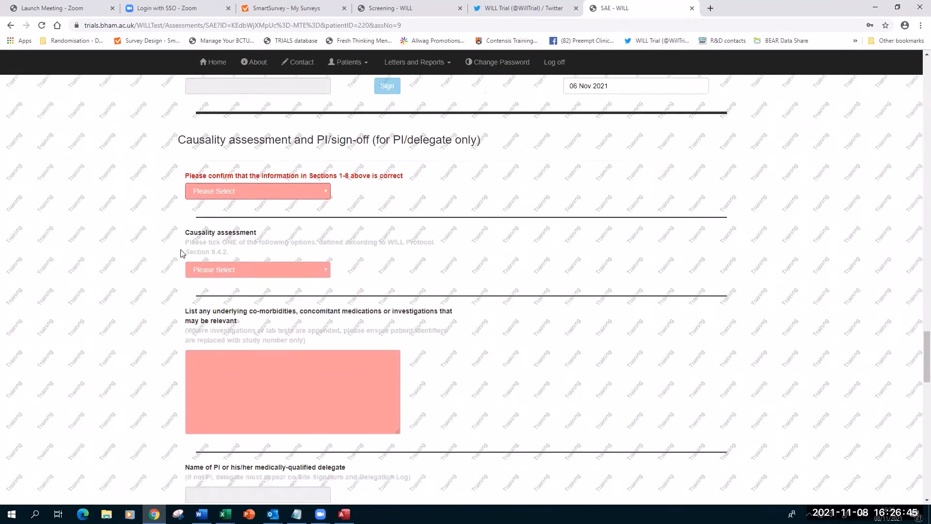
scroll(111, 325, "down", 2)
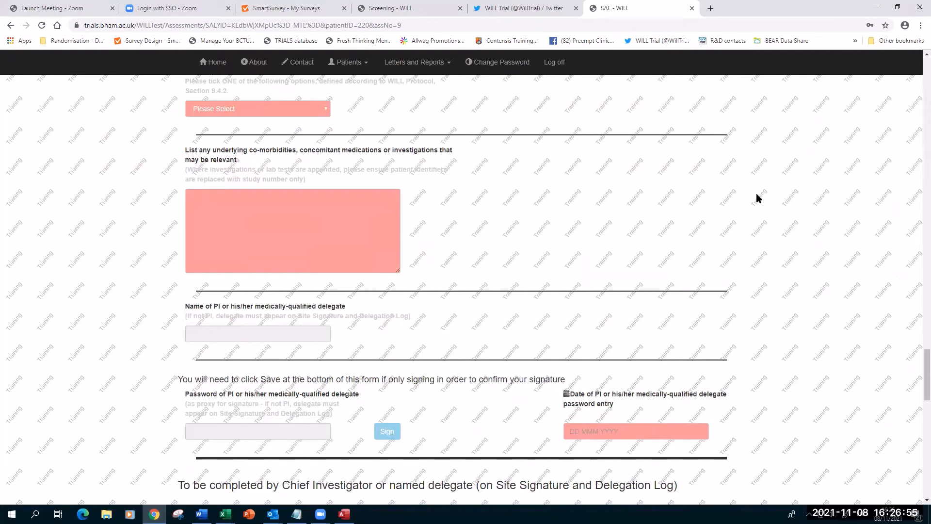
Scroll to the end of the SAE form and go back to participant 1220's assessments.
scroll(759, 198, "down", 7)
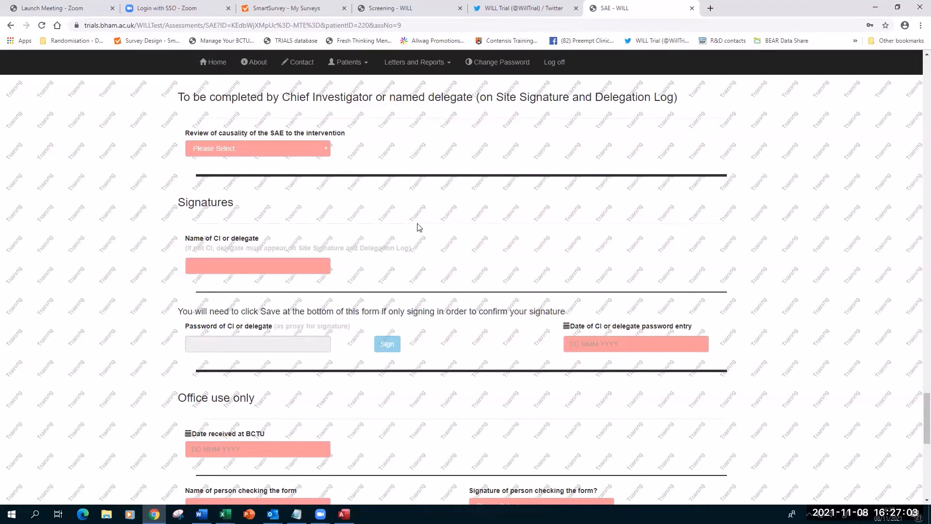
scroll(415, 228, "down", 2)
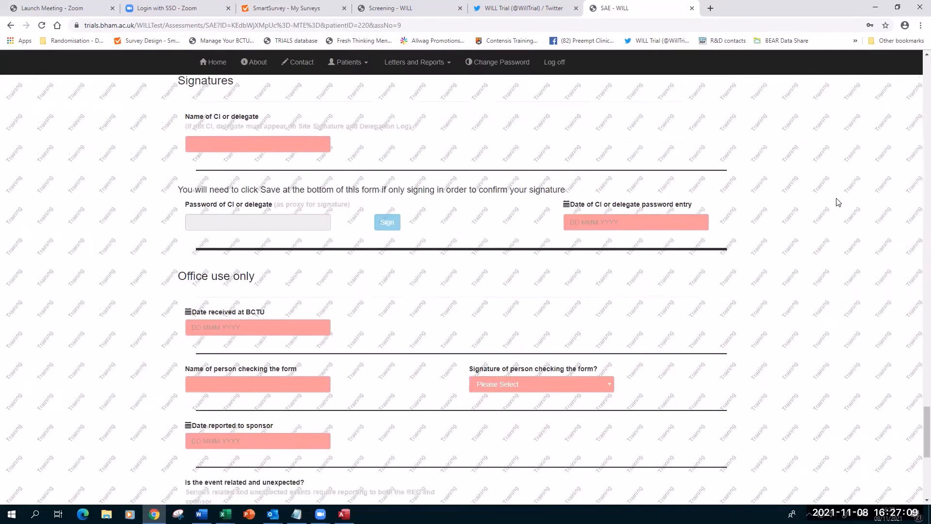
scroll(385, 214, "down", 7)
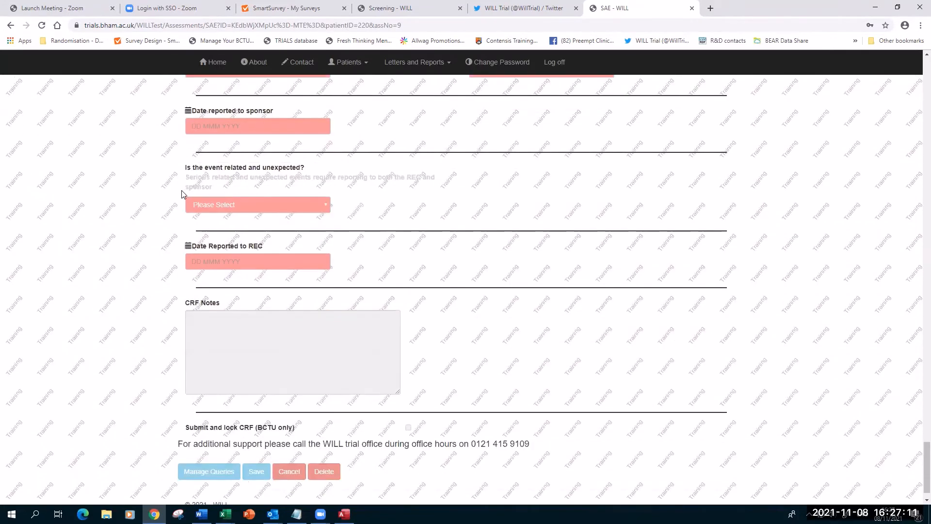
scroll(181, 190, "up", 3)
scroll(162, 179, "down", 1)
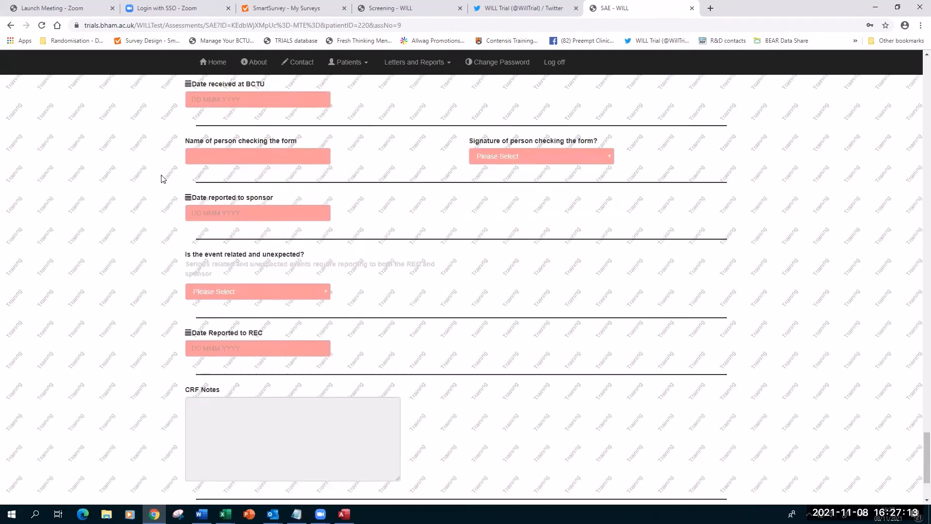
scroll(162, 177, "down", 3)
scroll(828, 293, "up", 3)
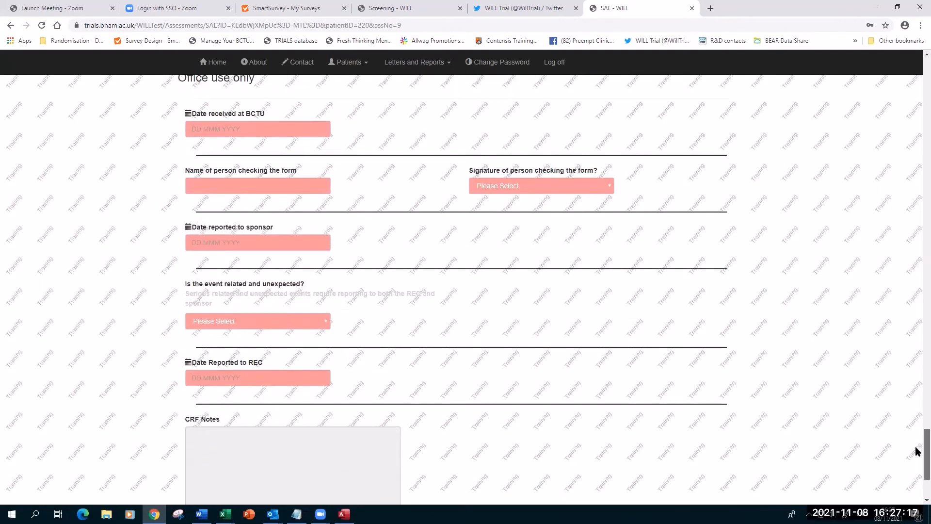
left_click_drag(916, 451, 916, 70)
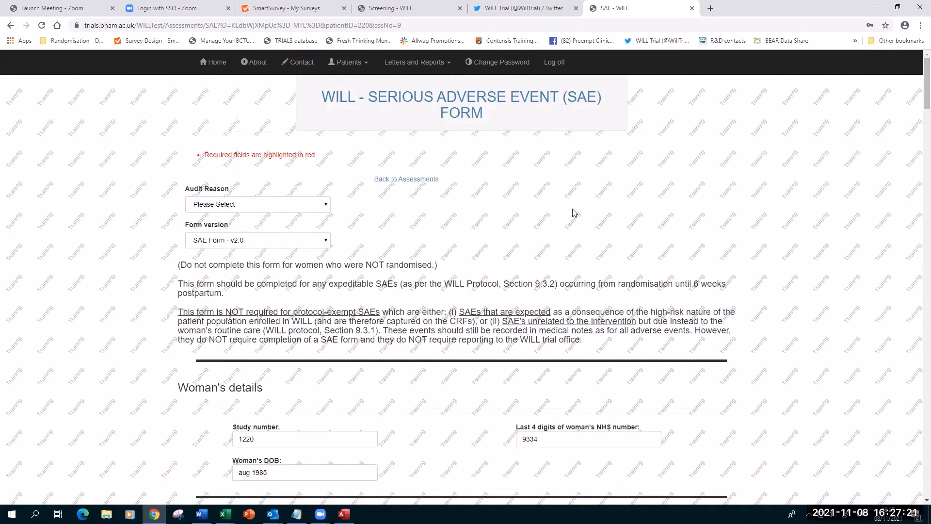
left_click(405, 180)
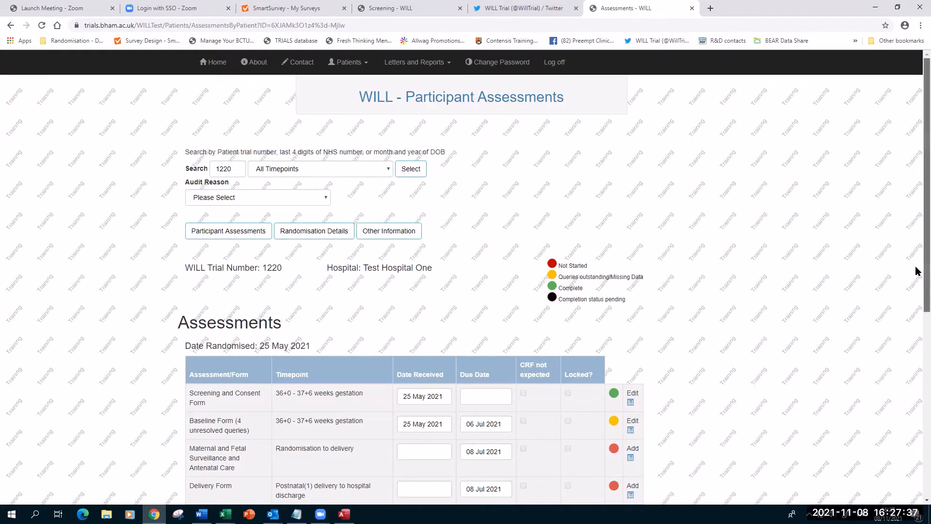
From participant 1220's assessments, bring up the Letters and Reports menu.
scroll(916, 270, "down", 1)
scroll(916, 270, "up", 1)
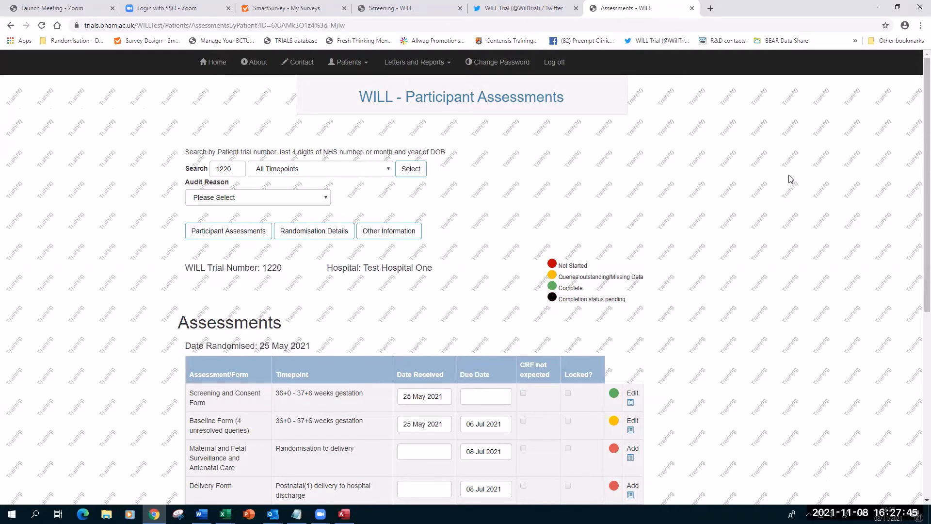
key("ctrl+minus")
key("ctrl+plus")
key("ctrl+plus")
left_click(411, 68)
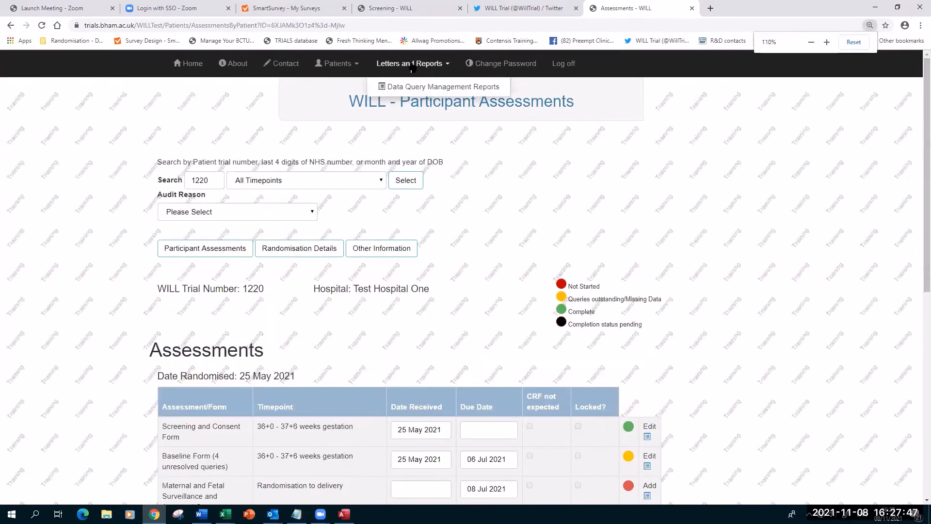
Go to Data Query Management Reports and select the Active Data Queries report.
left_click(400, 88)
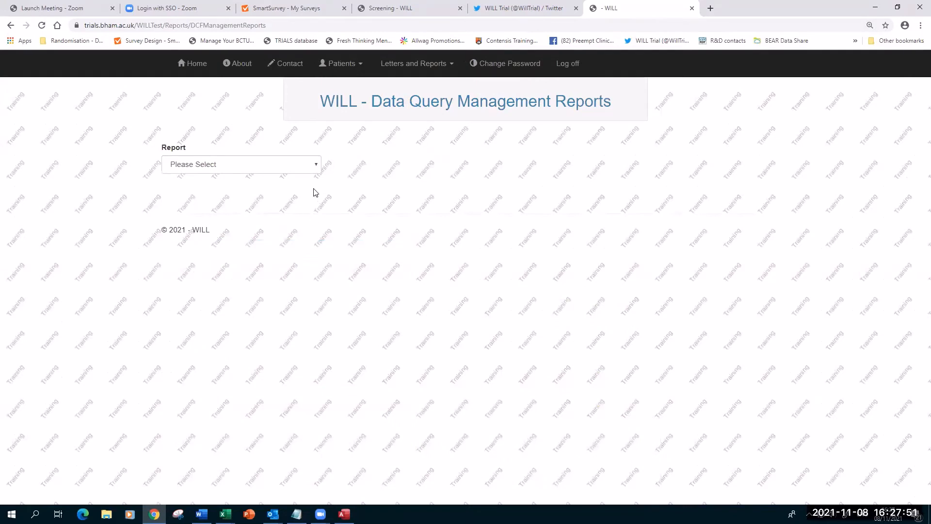
left_click(315, 167)
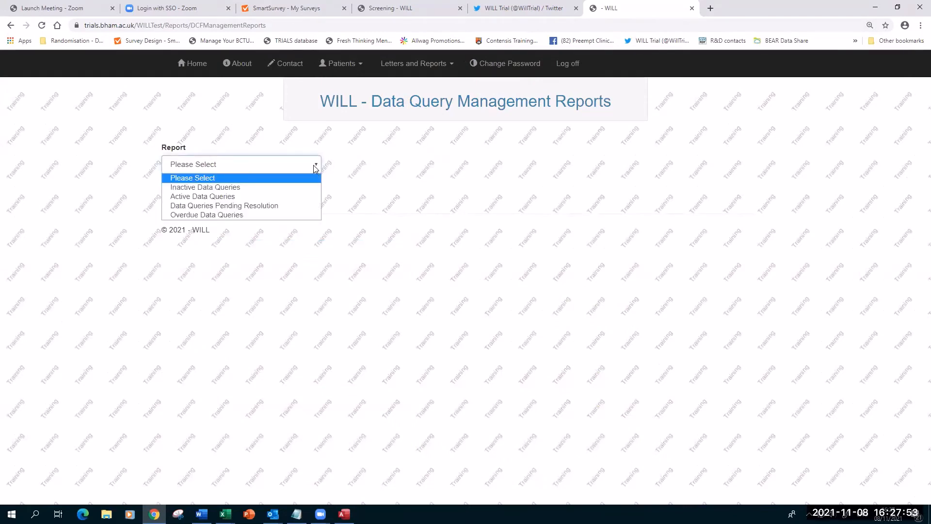
left_click(176, 197)
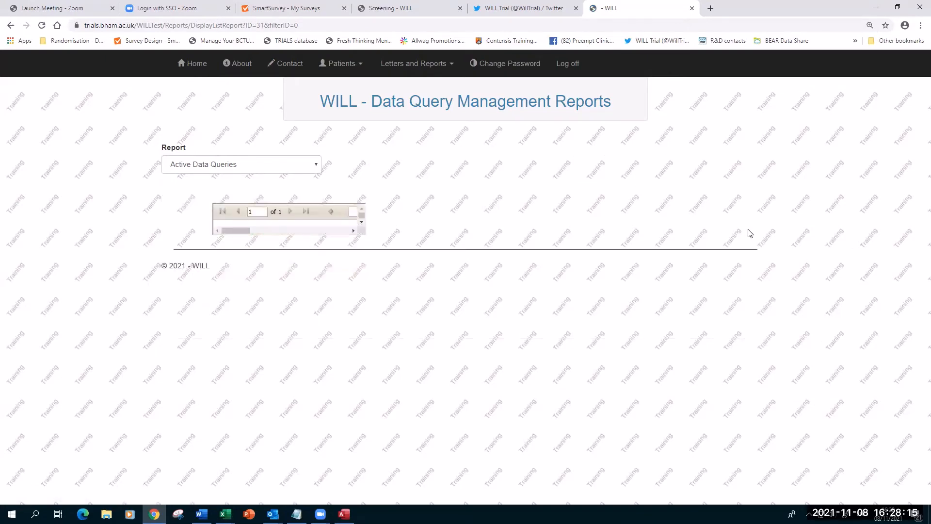
Read through the Active Data Queries report down to participant 1220's four queries.
scroll(814, 247, "down", 4)
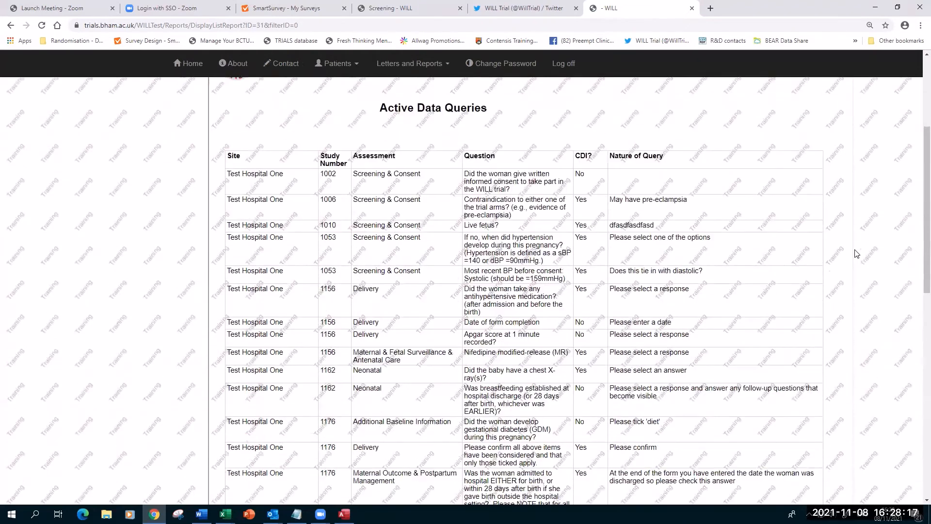
scroll(904, 250, "up", 1)
scroll(353, 128, "down", 2)
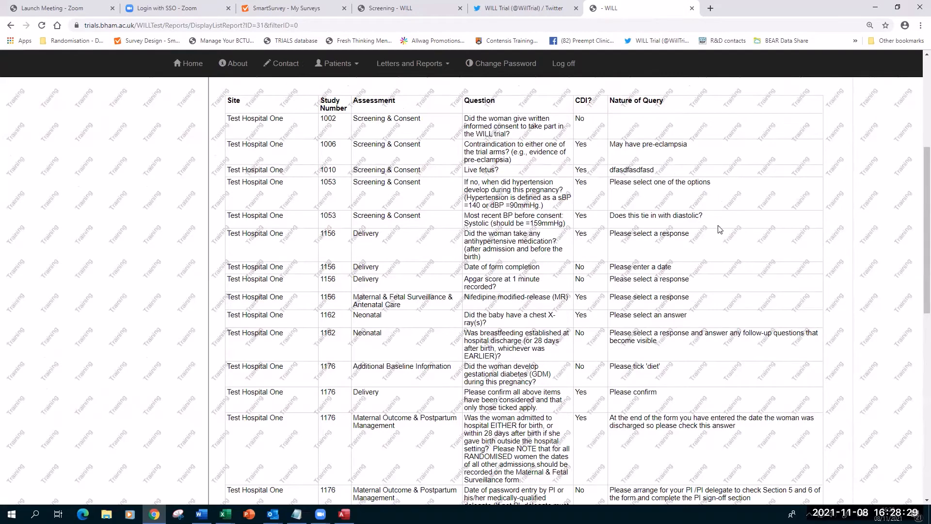
scroll(719, 229, "down", 1)
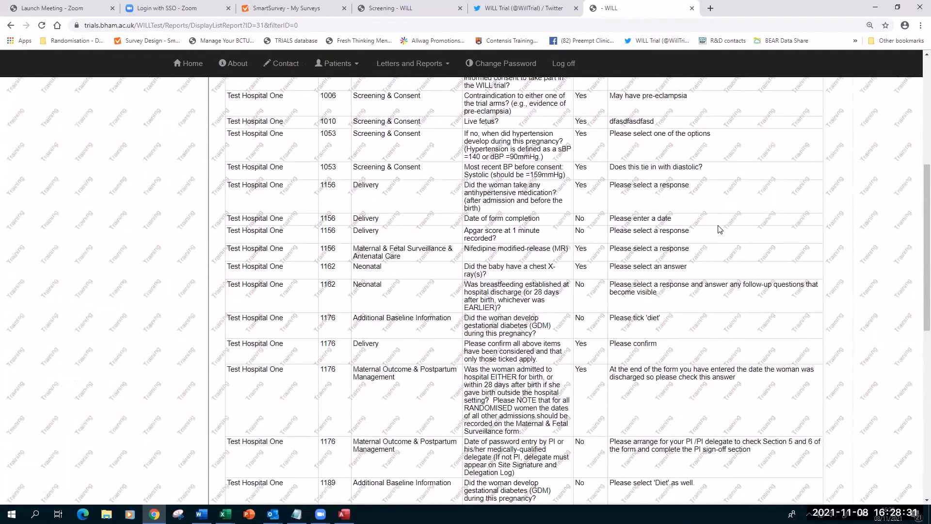
scroll(720, 229, "down", 3)
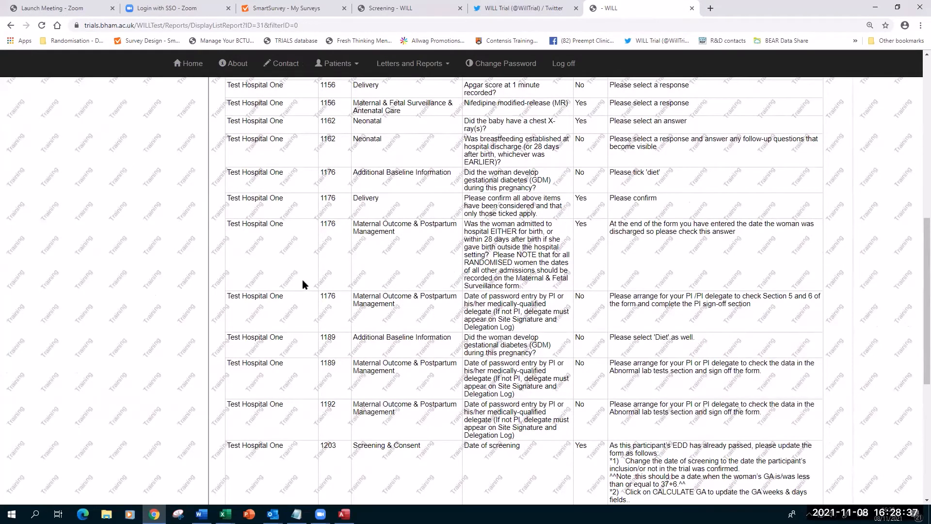
scroll(418, 227, "up", 10)
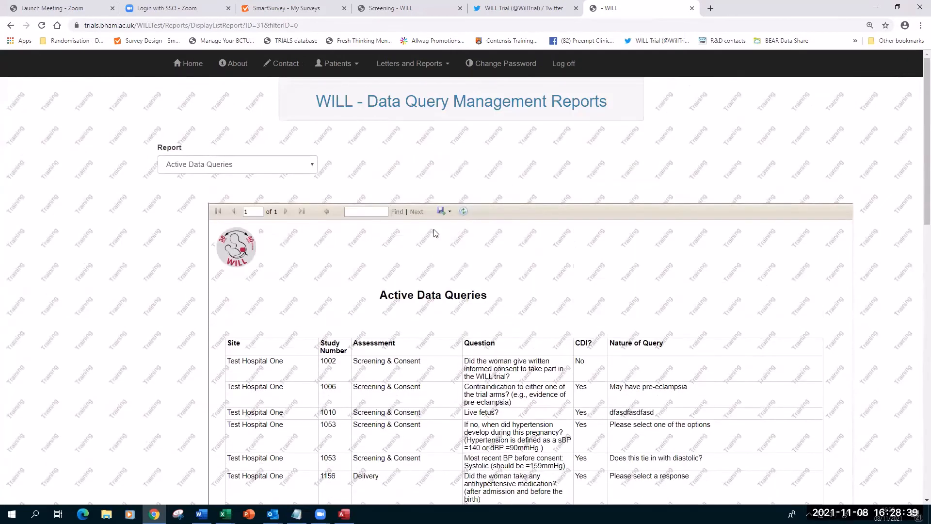
Check the report's export format choices and dismiss them without exporting.
left_click(449, 213)
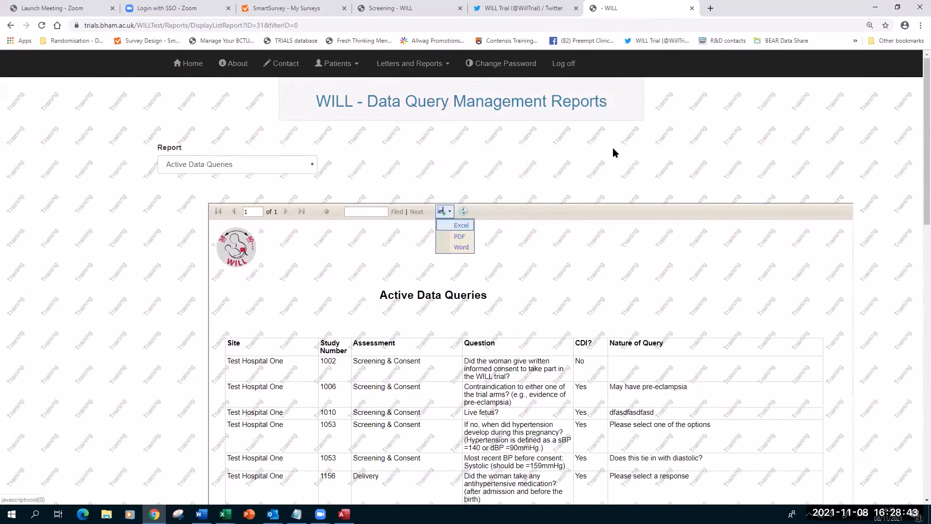
left_click(721, 286)
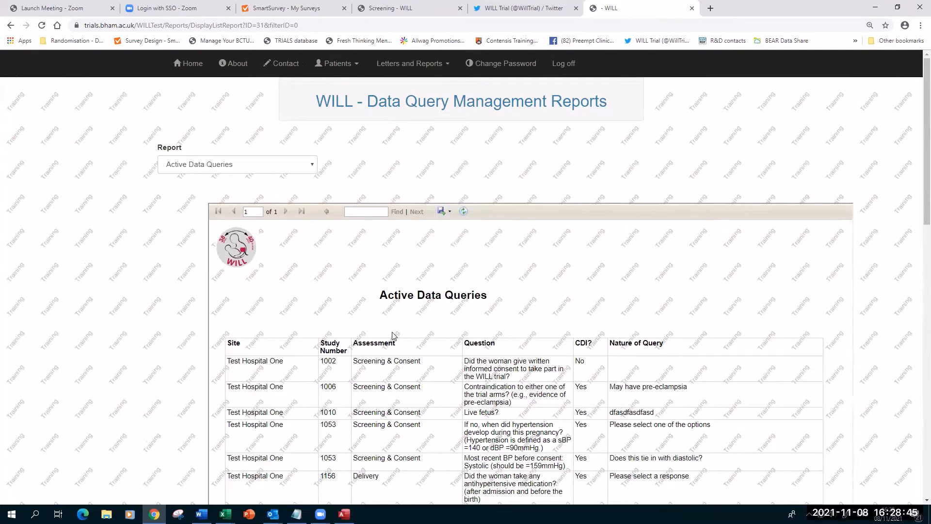
scroll(395, 337, "down", 20)
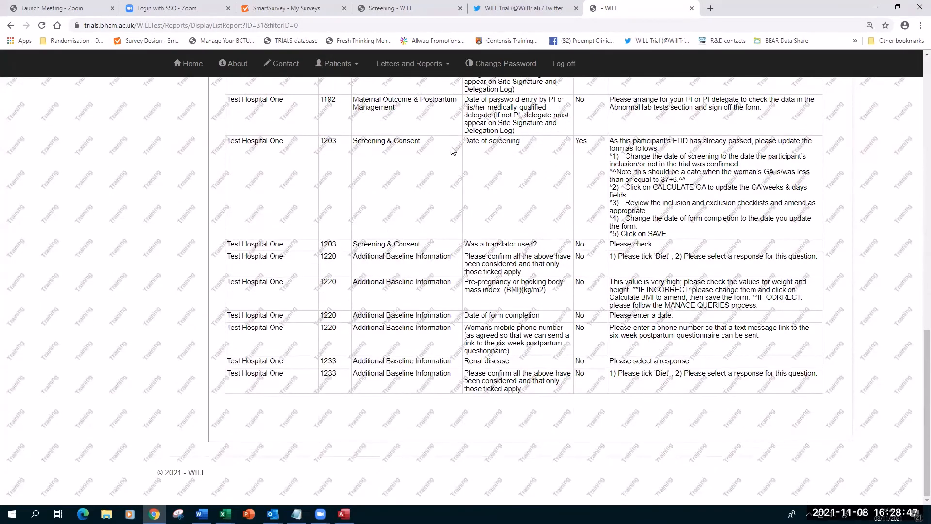
scroll(407, 131, "up", 6)
left_click(338, 63)
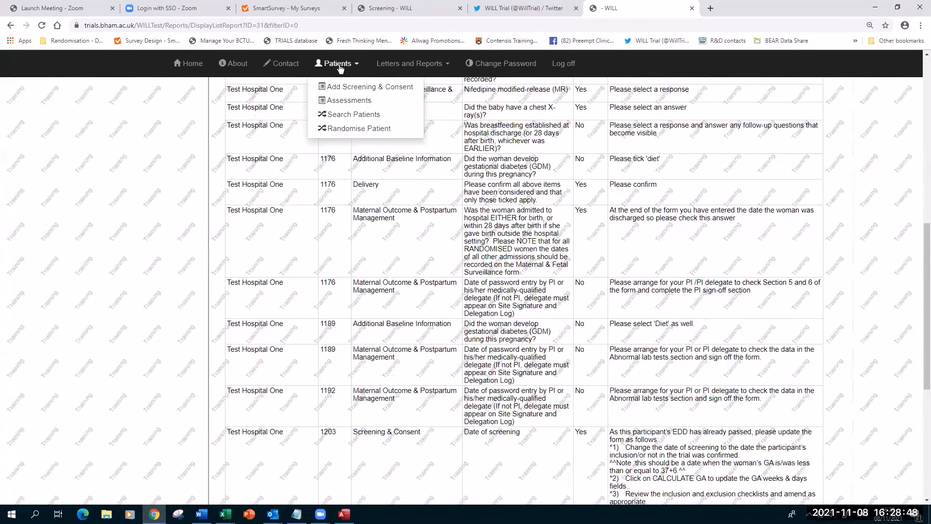
Open the Patients > Assessments page in a new browser tab and switch to it.
right_click(350, 102)
left_click(375, 109)
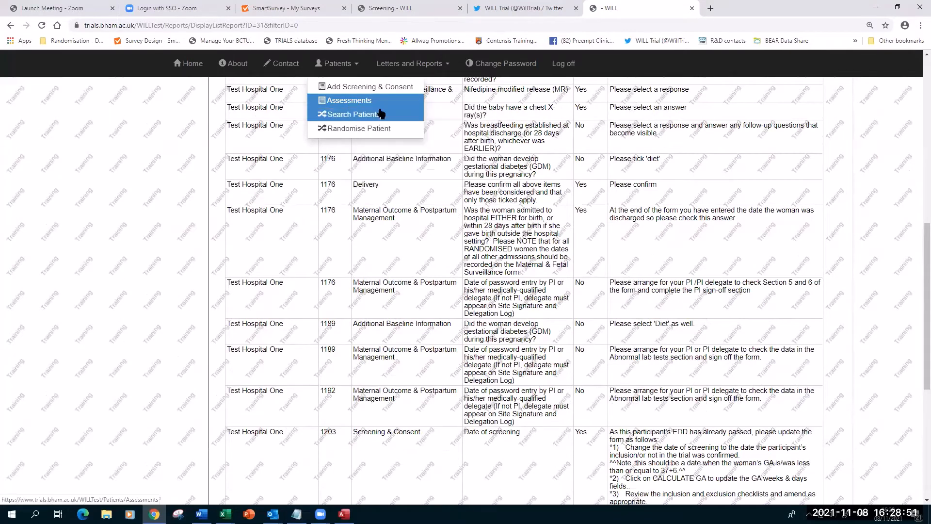
left_click(727, 8)
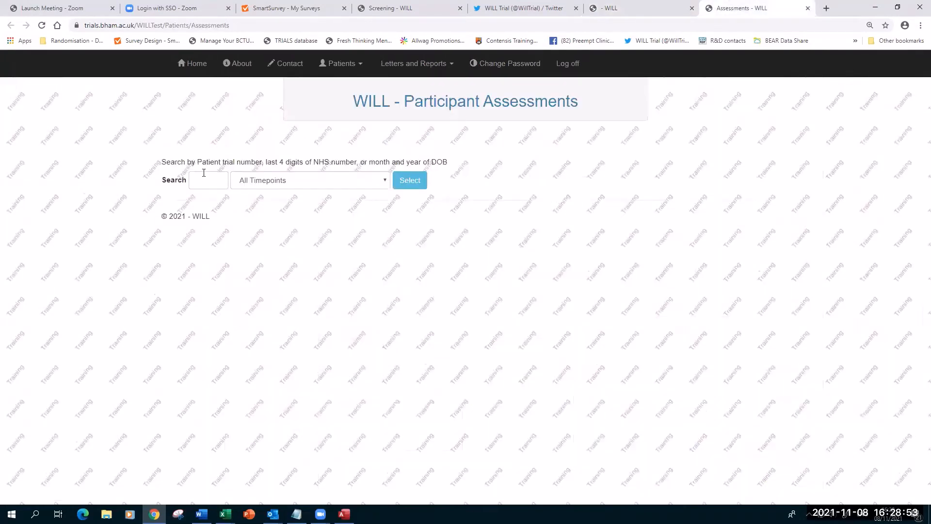
key("alt+Tab")
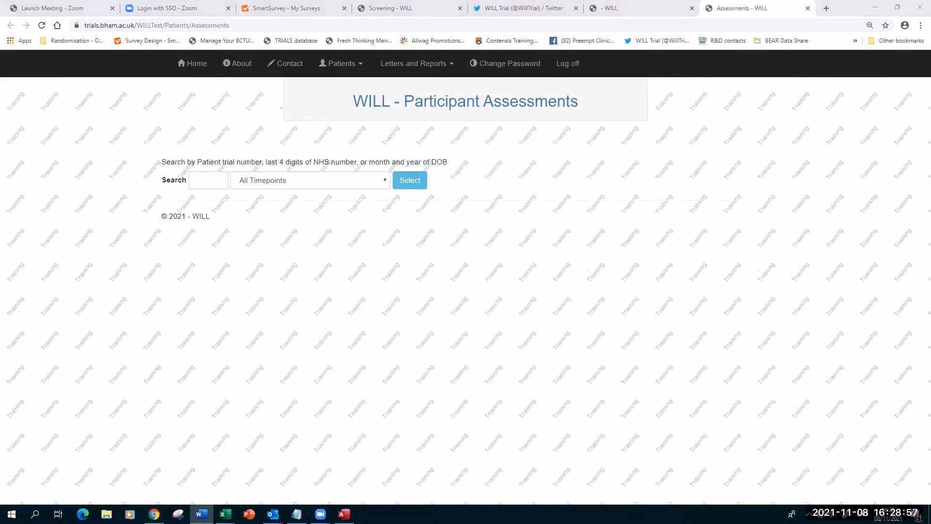
Search for participant 1220 and open the Baseline Form with 4 unresolved queries.
left_click(205, 183)
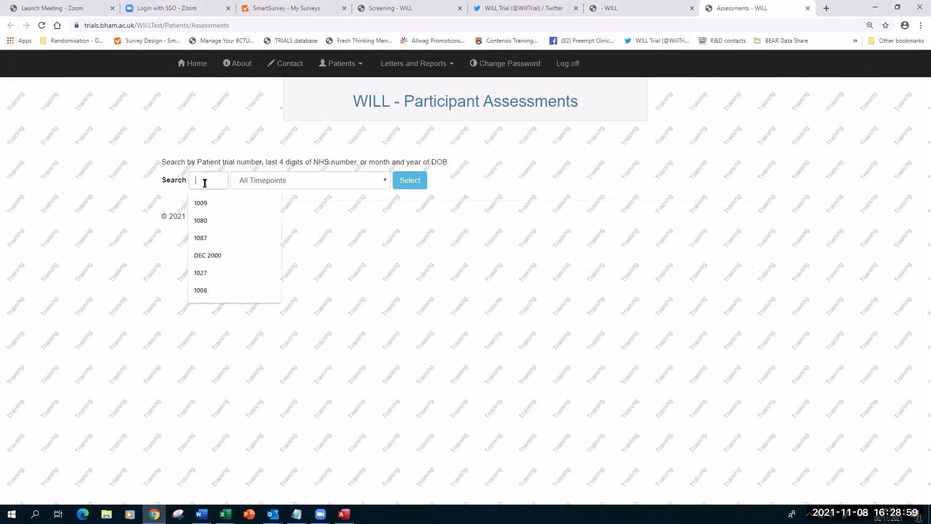
type("1220")
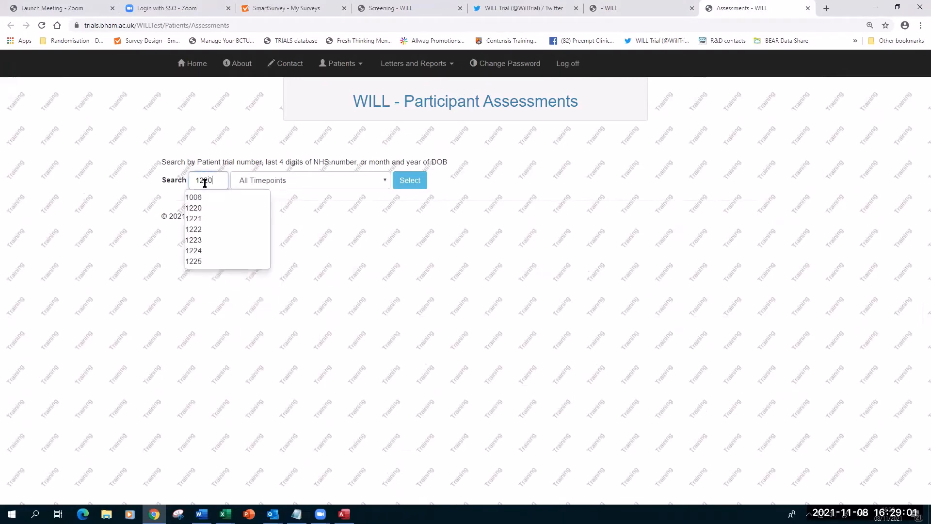
left_click(420, 185)
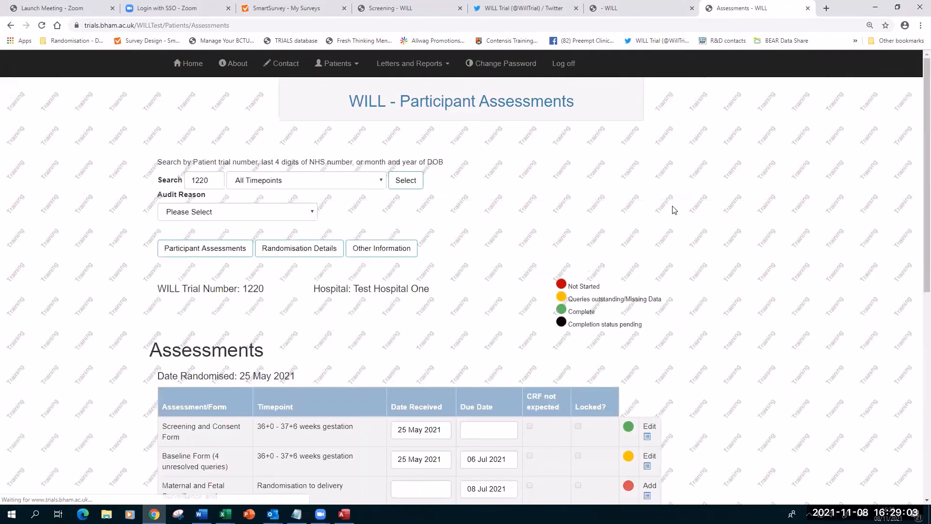
scroll(671, 209, "down", 3)
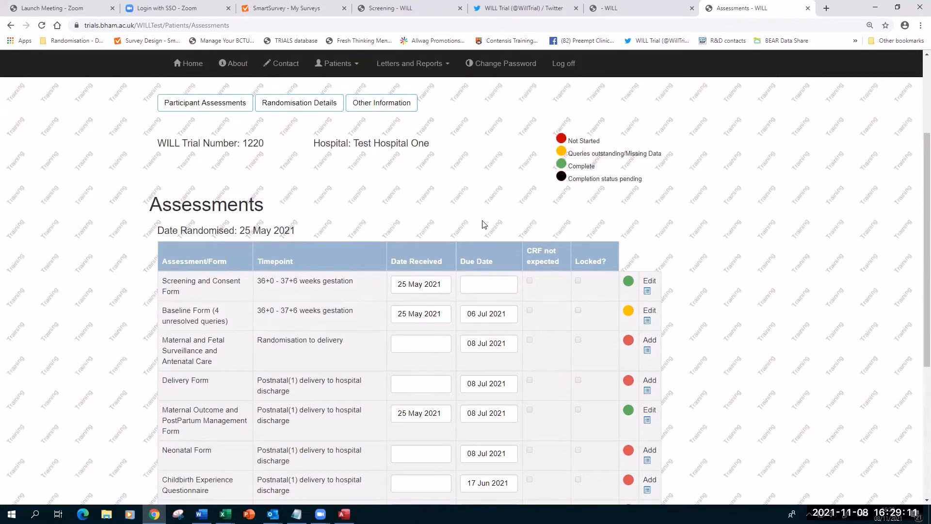
scroll(483, 224, "up", 2)
scroll(303, 268, "down", 3)
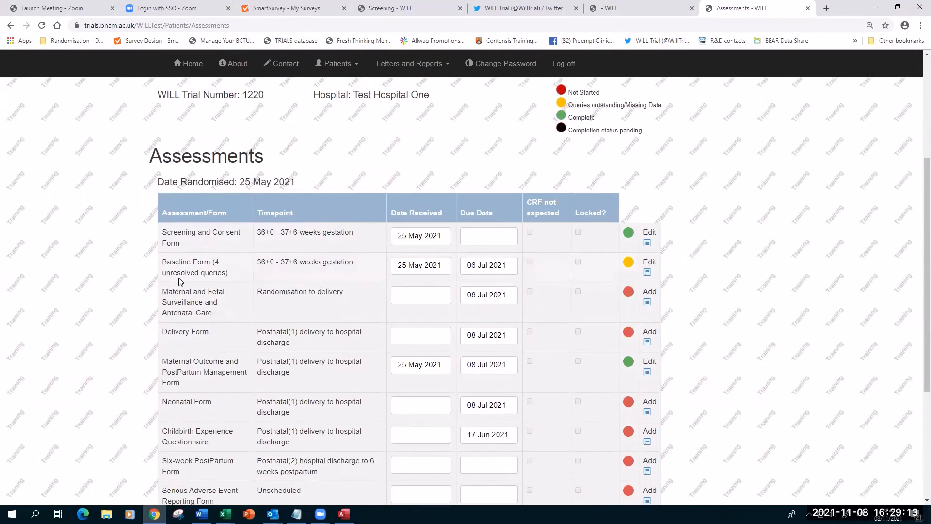
key("ctrl+plus")
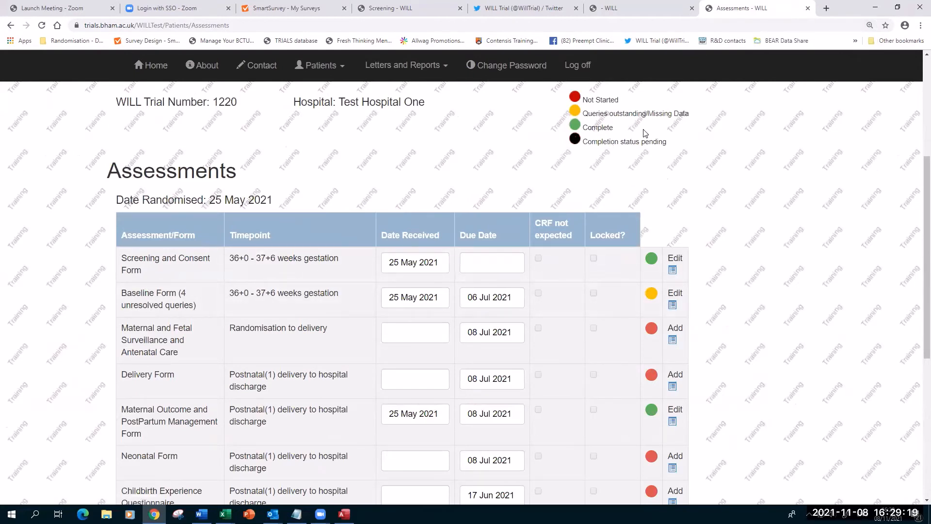
scroll(752, 251, "down", 2)
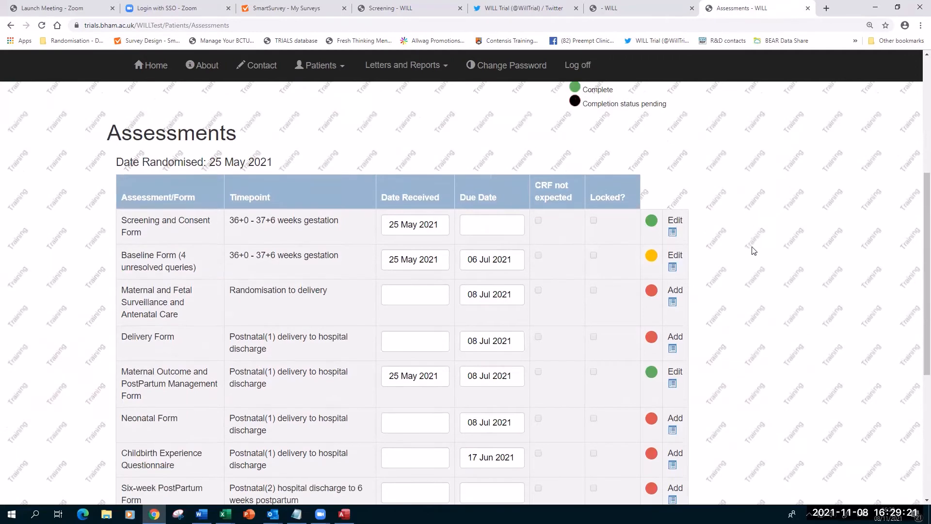
left_click(672, 208)
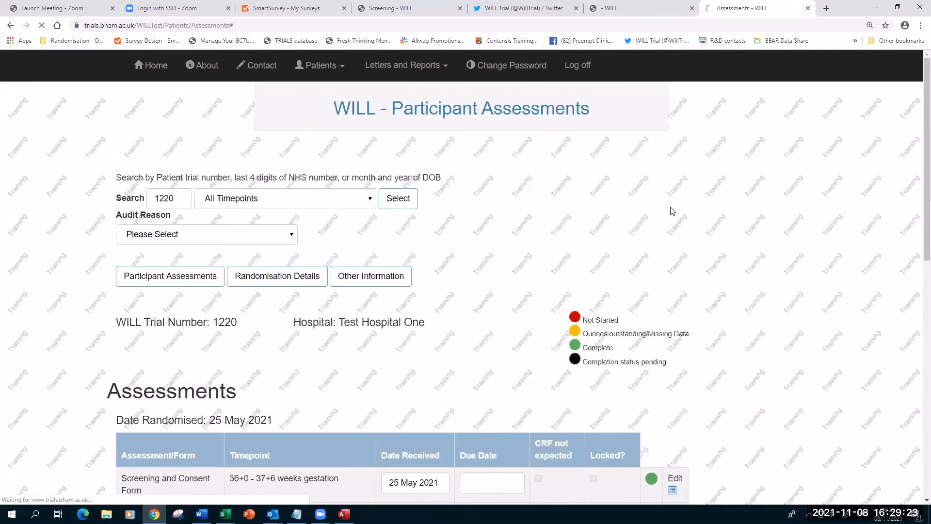
Set the Baseline form's audit reason to 'To correct data'.
scroll(511, 220, "down", 3)
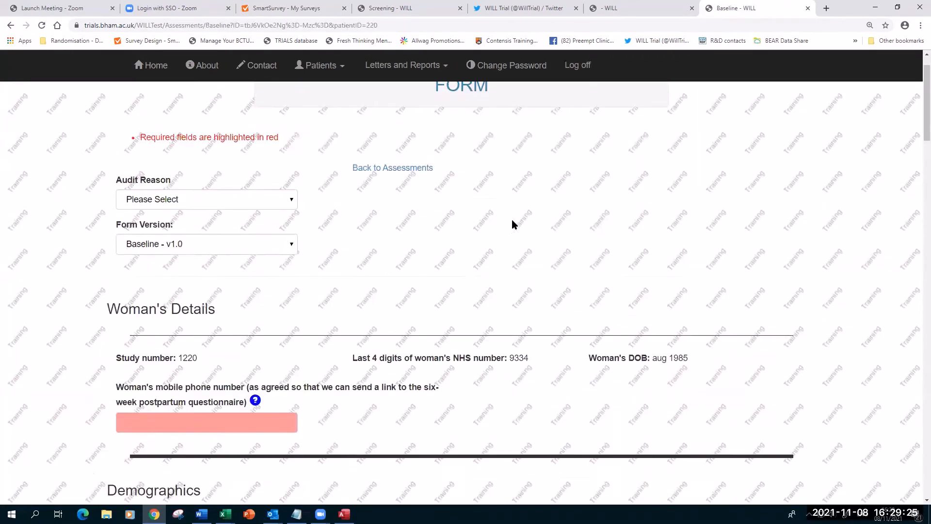
key("ctrl+minus")
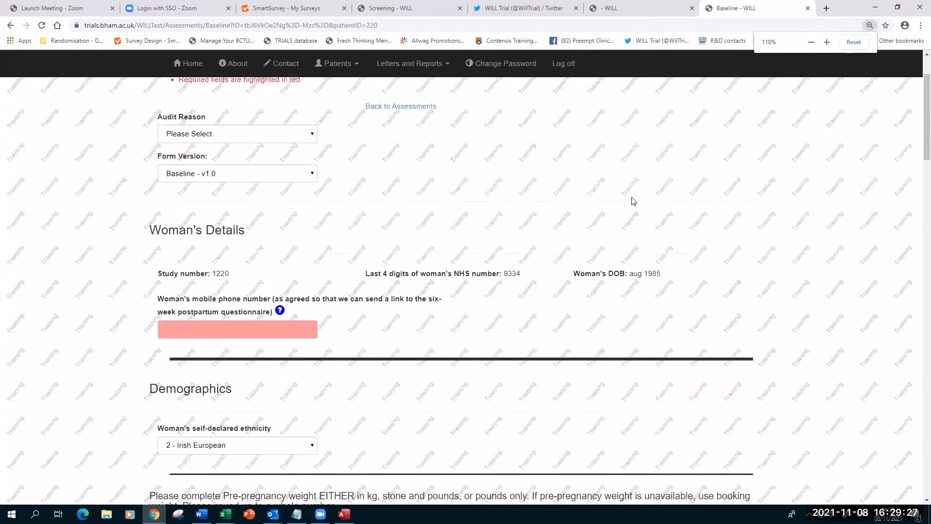
scroll(634, 199, "up", 1)
left_click(276, 181)
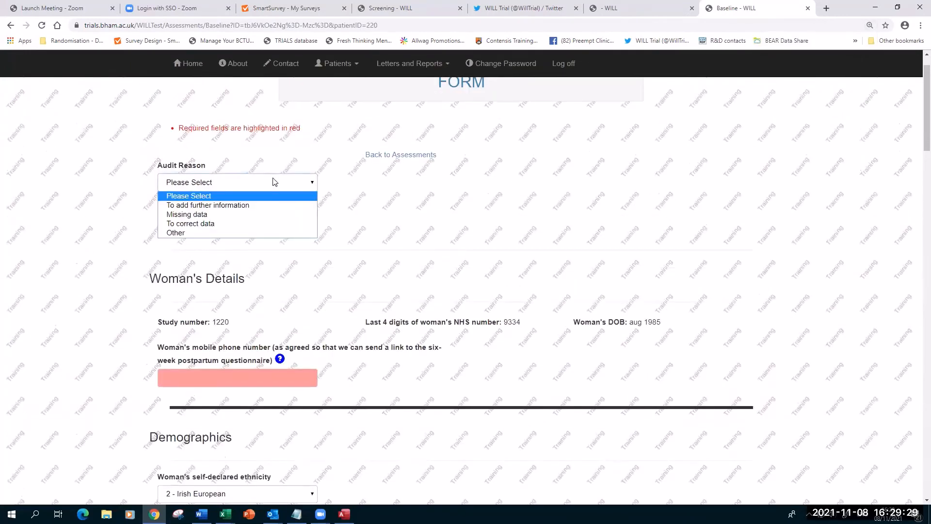
left_click(248, 223)
Scroll down and open the query on the mobile phone number field.
scroll(469, 222, "down", 2)
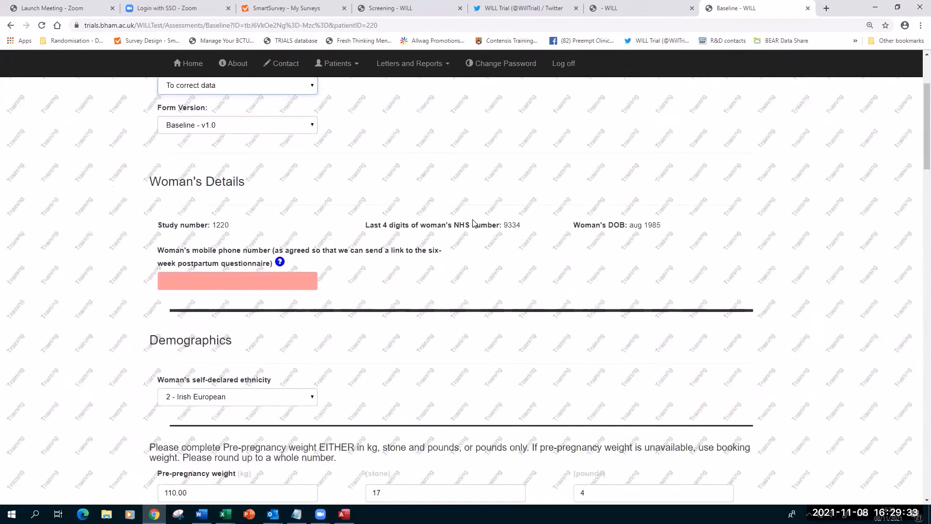
scroll(473, 222, "down", 2, "ctrl")
scroll(494, 258, "down", 5)
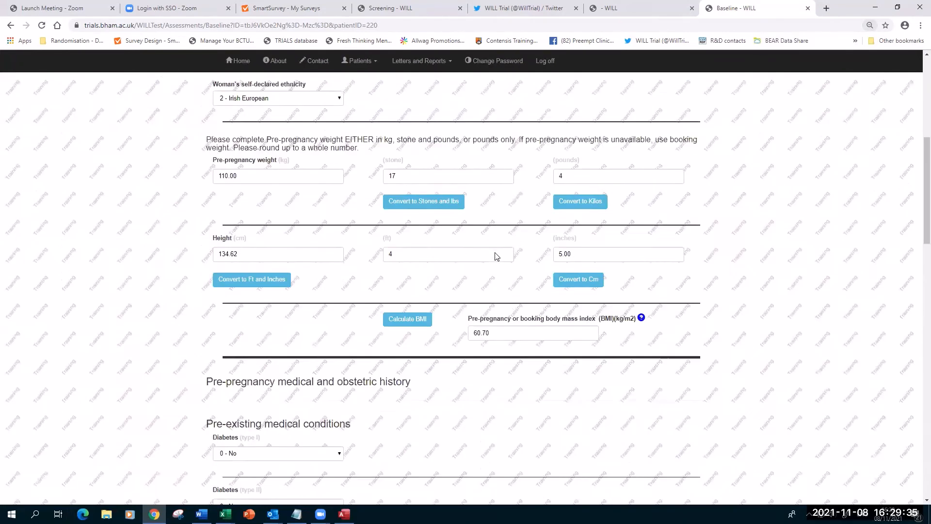
scroll(496, 256, "down", 5)
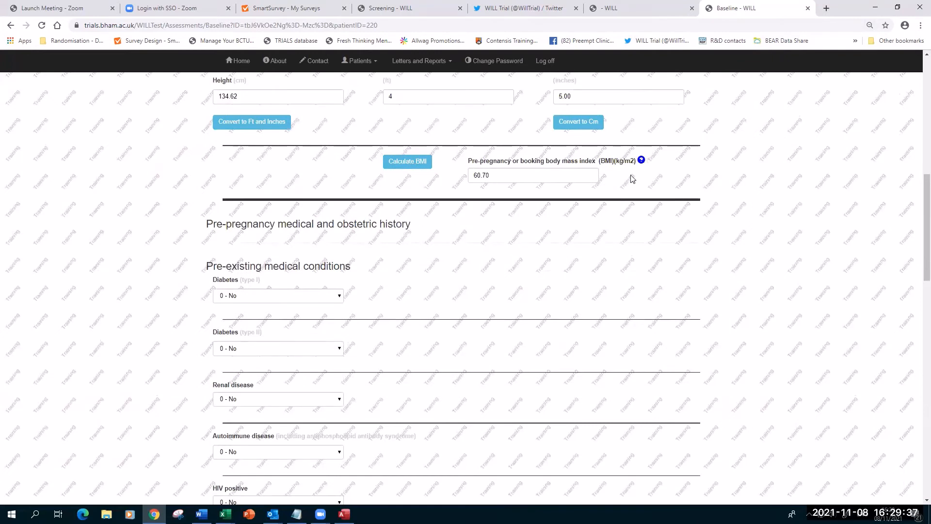
scroll(412, 301, "up", 15)
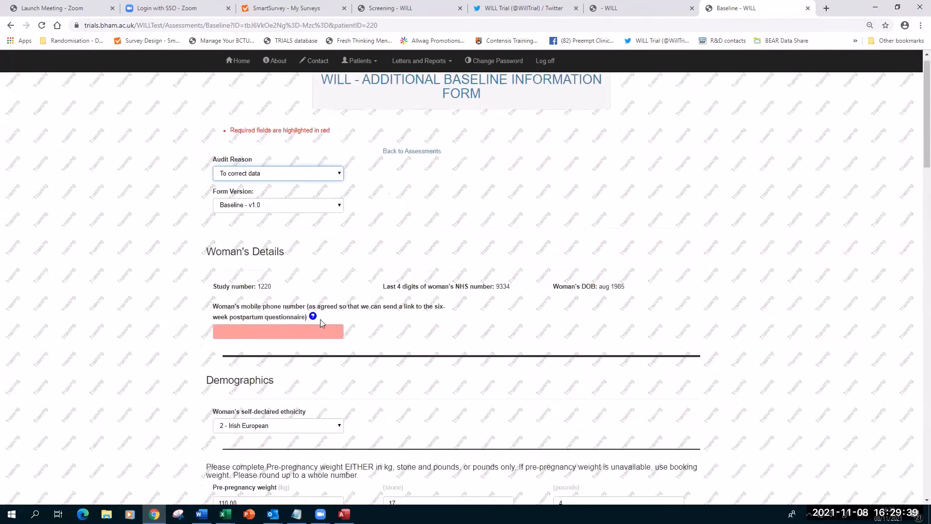
left_click(312, 316)
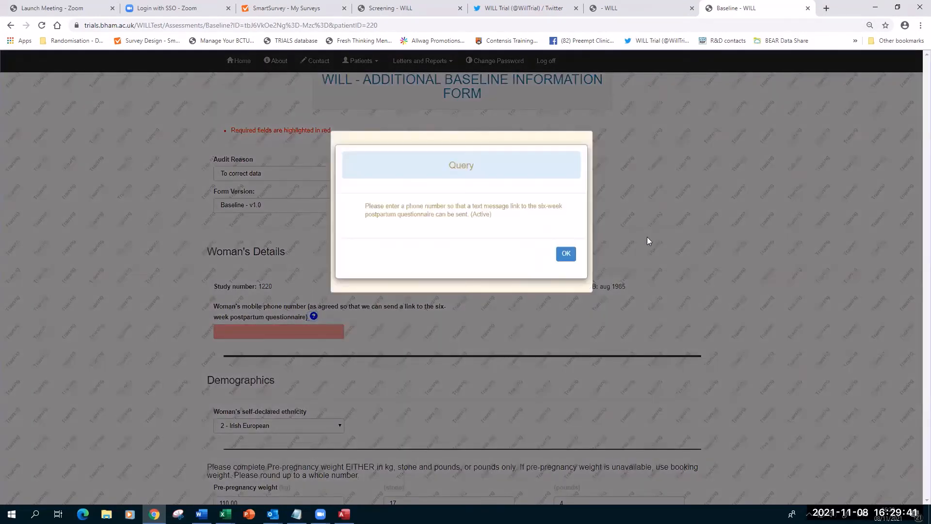
Dismiss the phone query and enter the woman's mobile phone number in the field.
key("ctrl+plus")
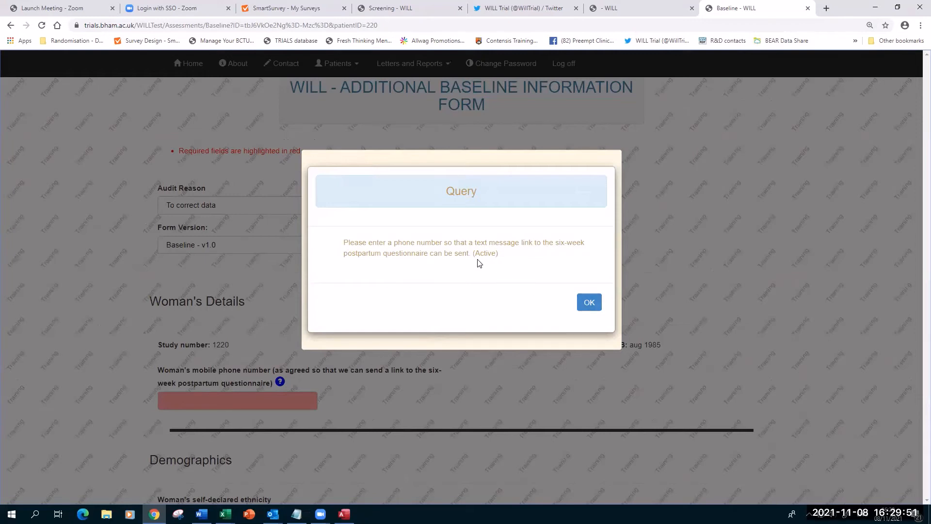
left_click(589, 304)
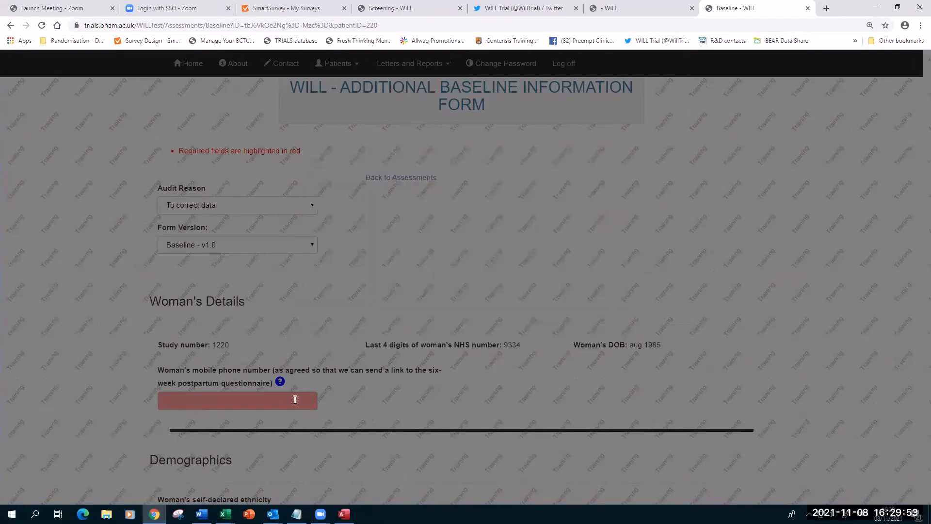
left_click(166, 401)
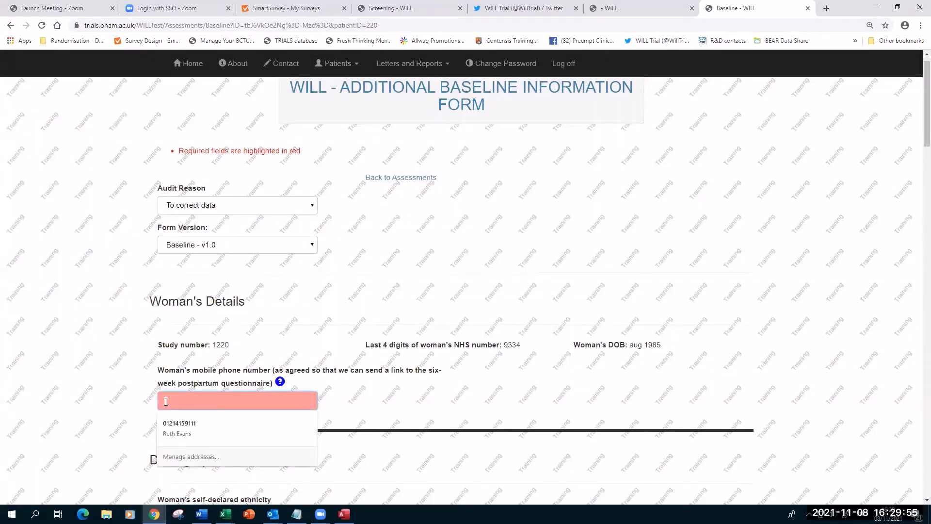
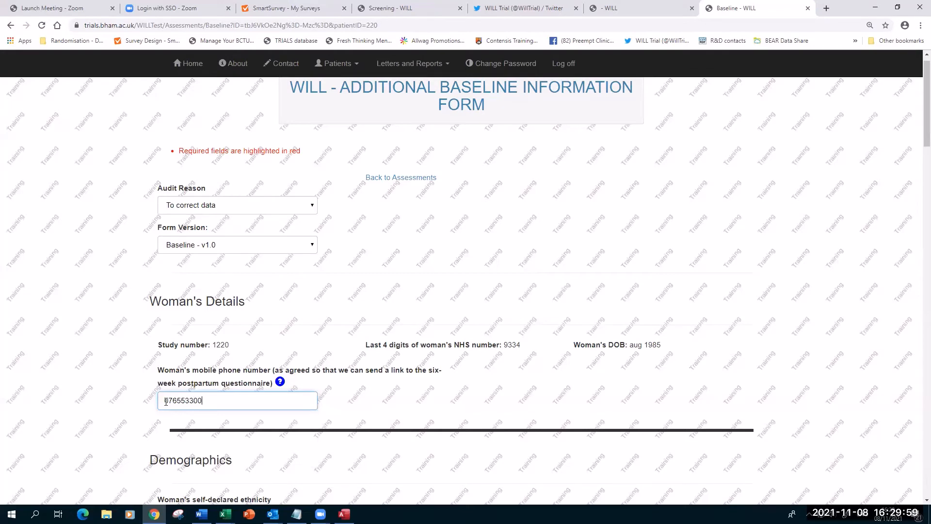
scroll(189, 393, "down", 3)
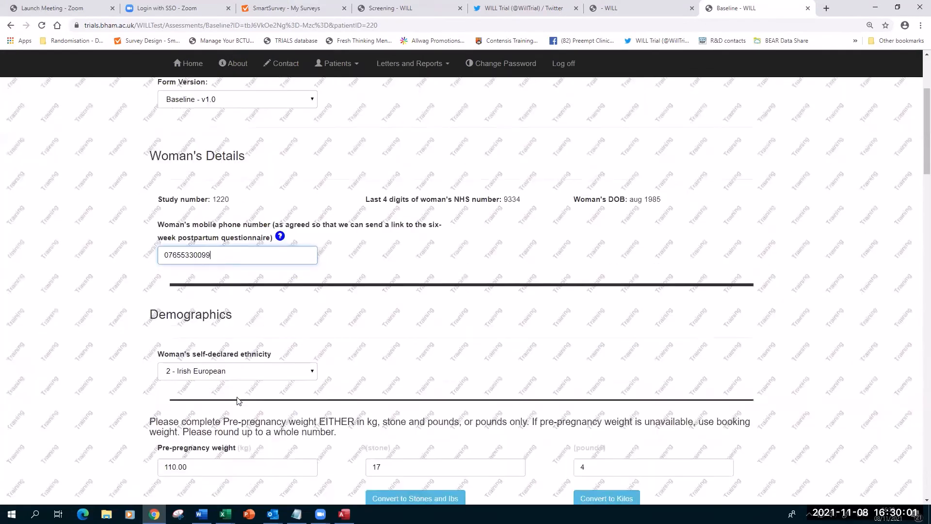
scroll(383, 301, "down", 2)
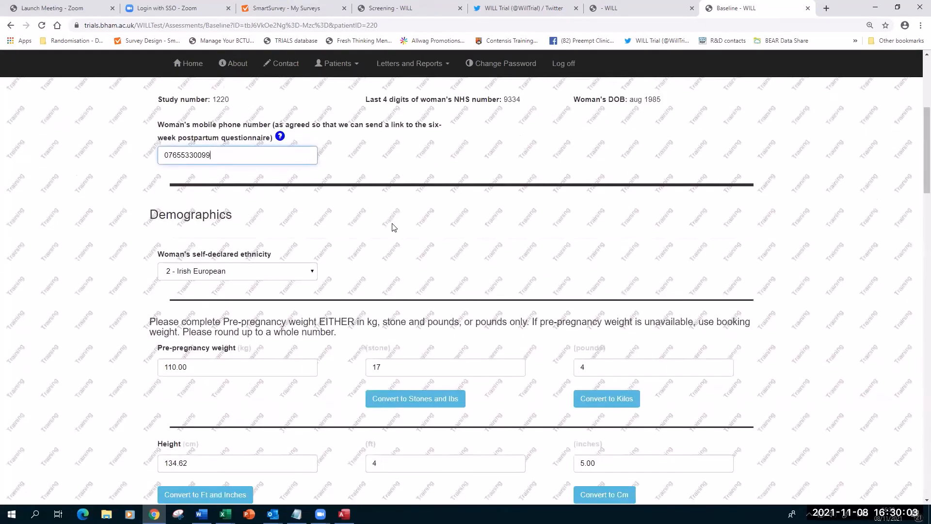
scroll(391, 224, "down", 5)
scroll(790, 256, "down", 2)
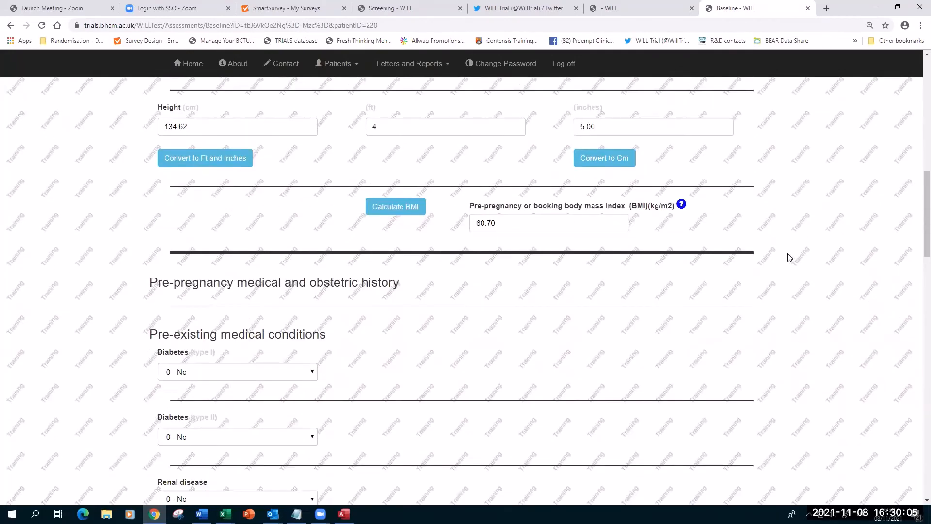
scroll(789, 255, "up", 3)
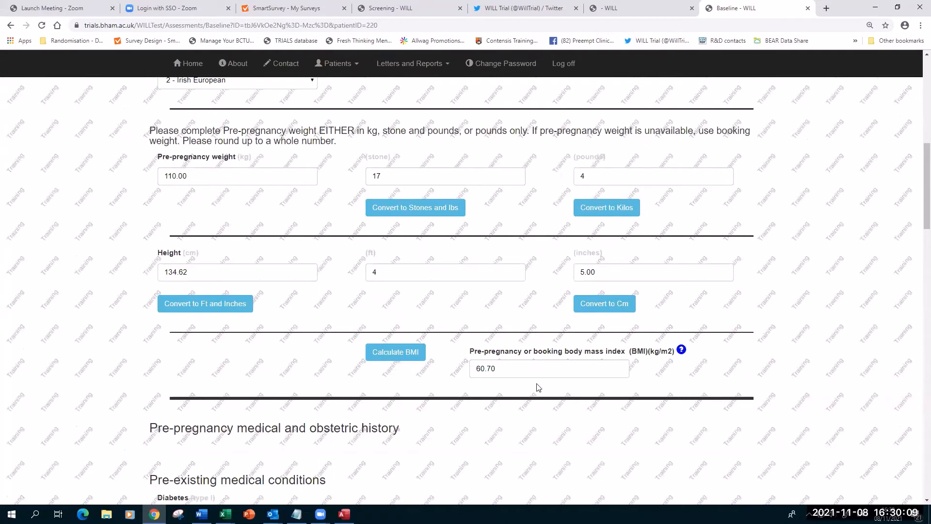
left_click(682, 349)
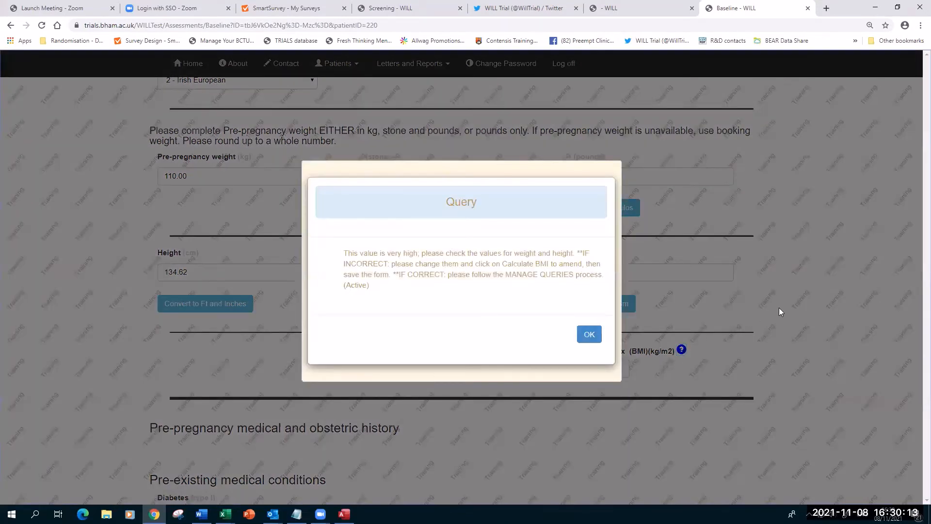
key("ctrl+plus")
key("ctrl+plus")
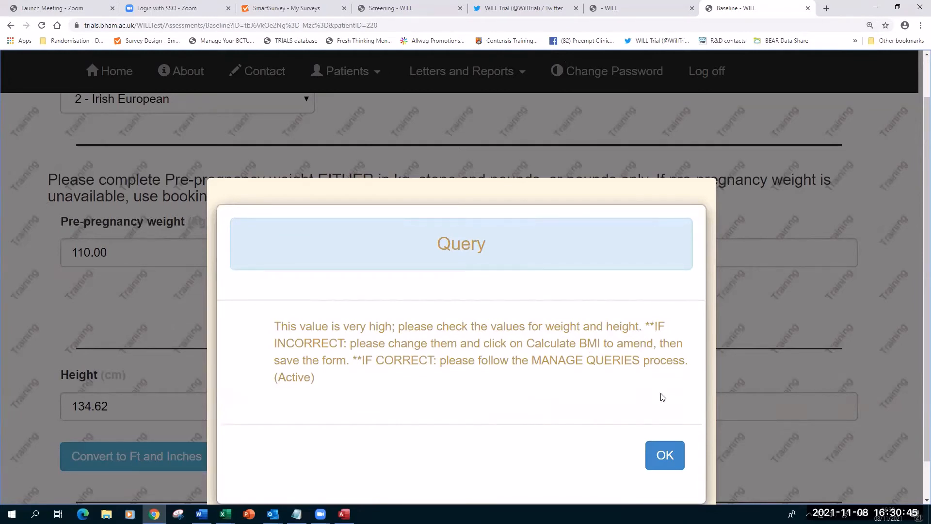
left_click(660, 453)
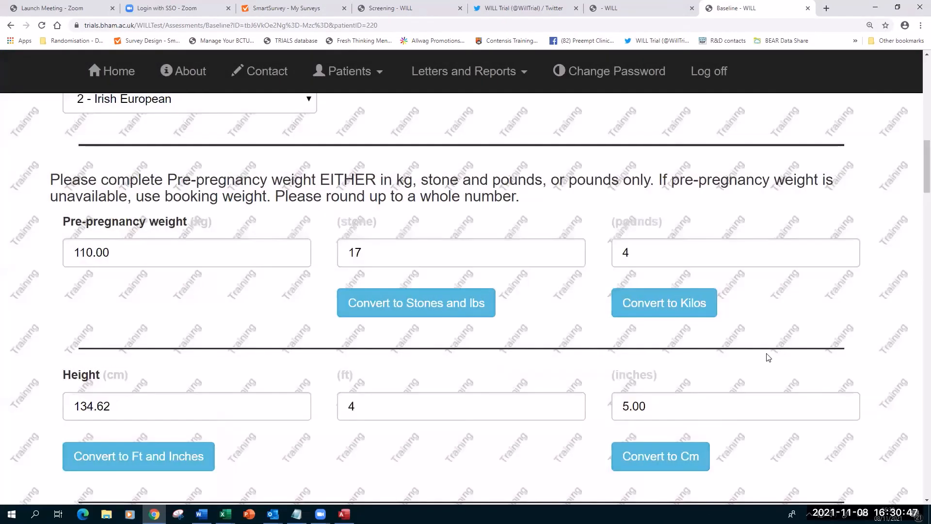
Zoom out to the GDM section and read, then dismiss, its query.
key("ctrl+minus")
key("ctrl+minus")
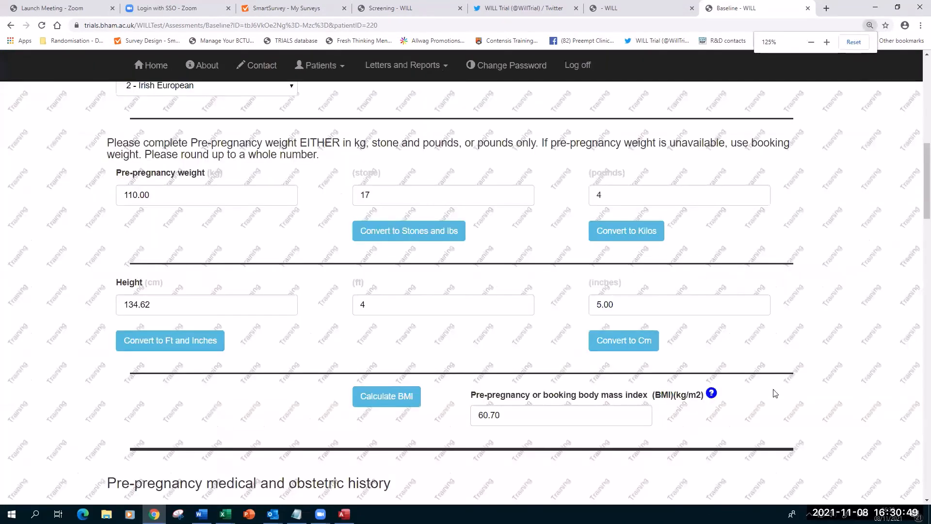
scroll(776, 393, "down", 1)
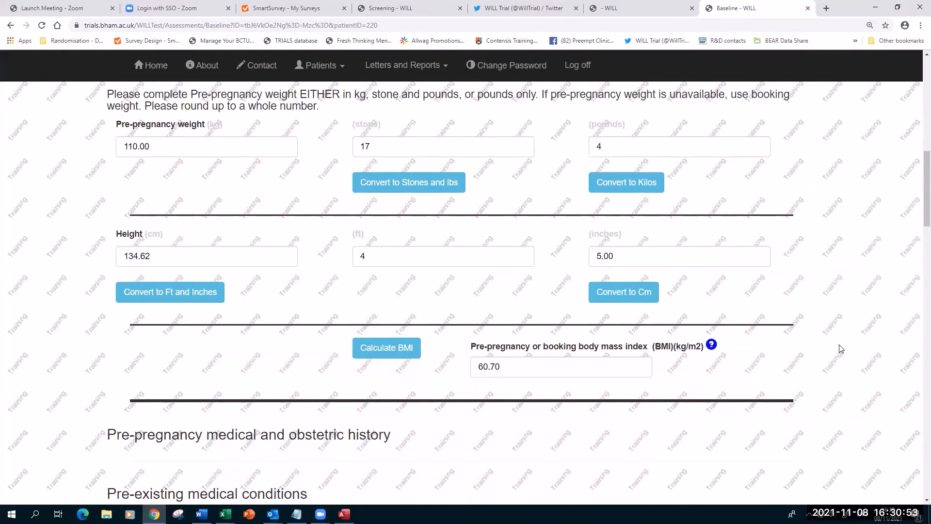
key("ctrl+minus")
scroll(840, 348, "down", 5)
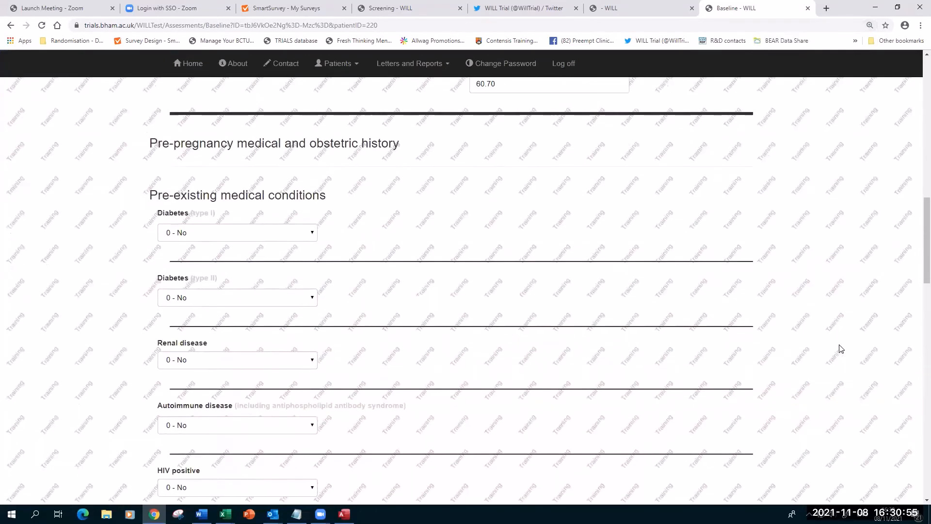
scroll(840, 348, "down", 13)
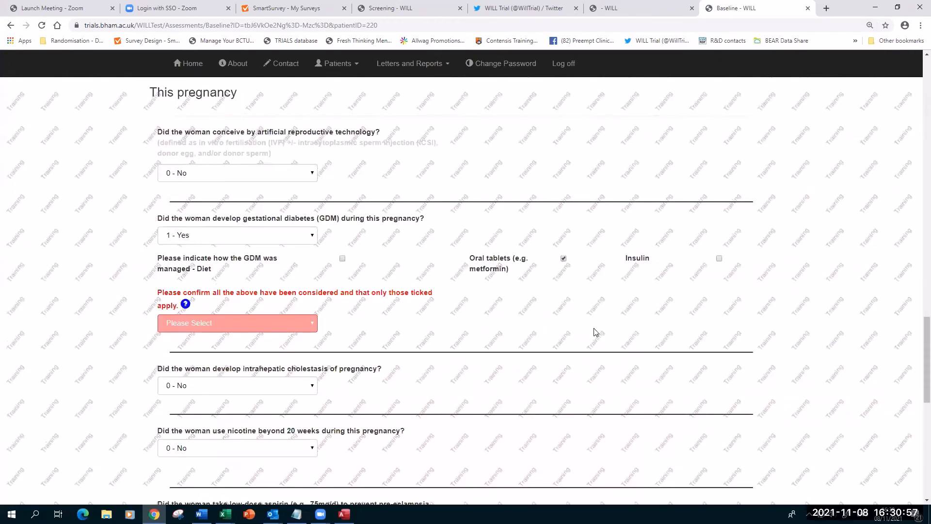
scroll(484, 315, "down", 1)
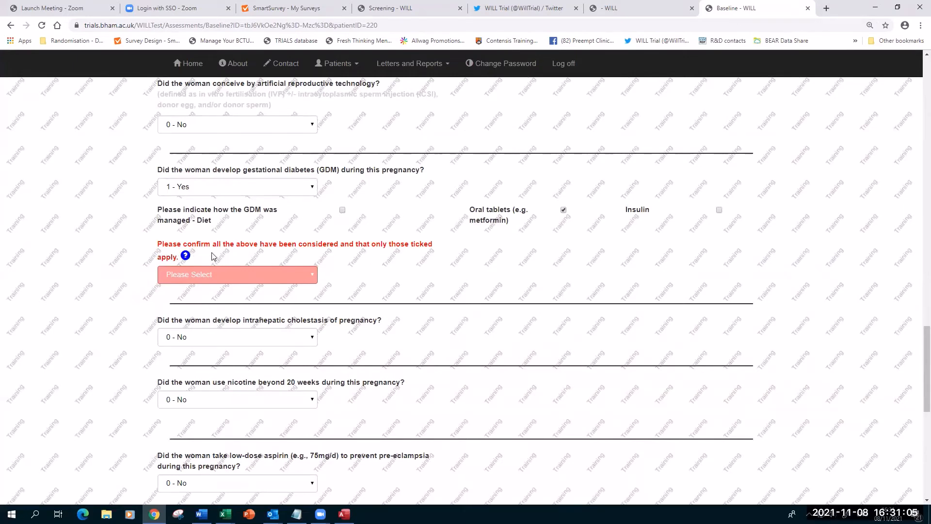
left_click(185, 256)
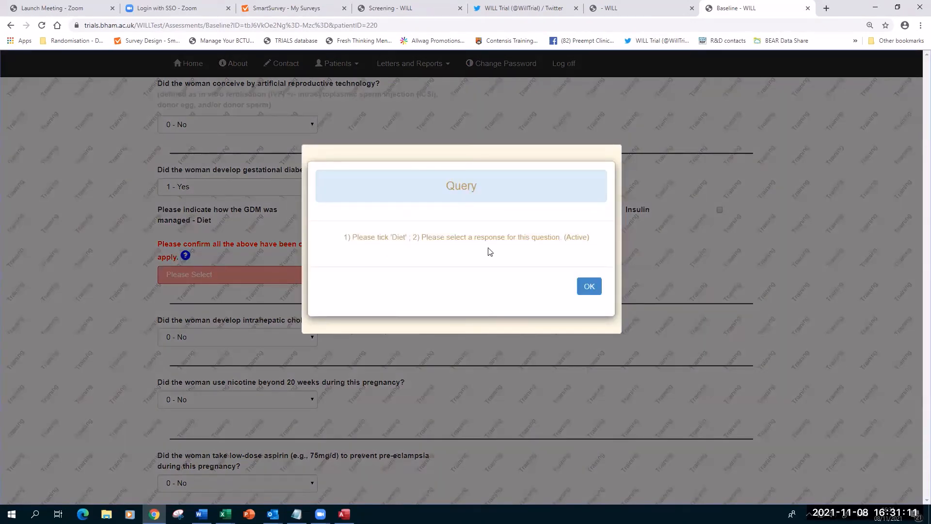
left_click(585, 290)
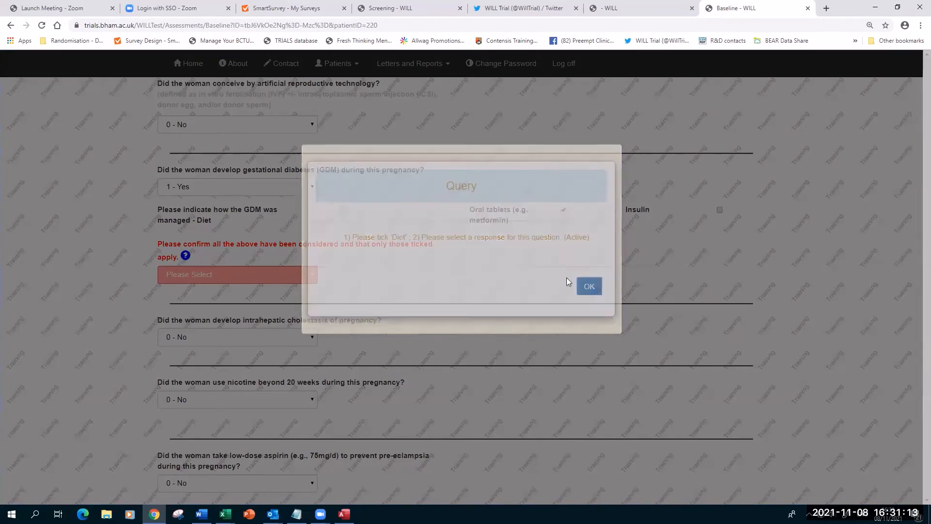
Answer the GDM ticked-options confirmation with '1 - Yes'.
key("ctrl+plus")
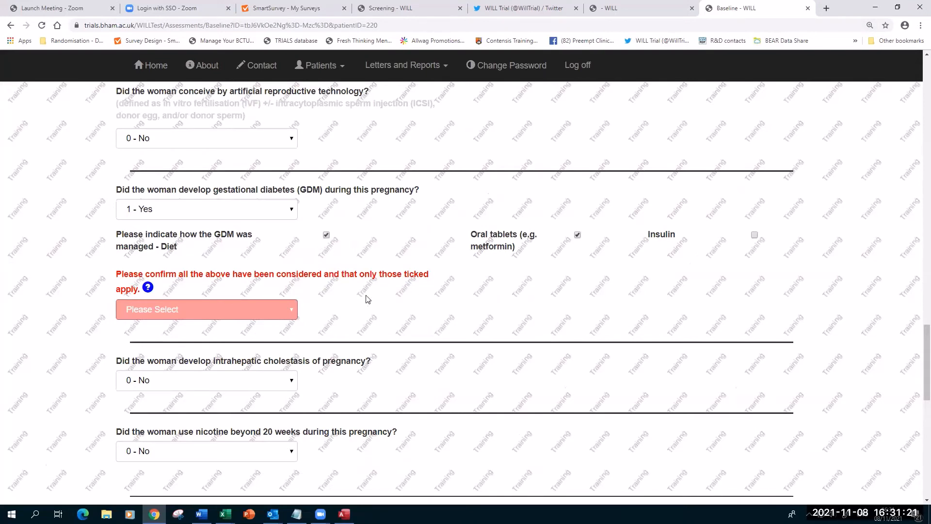
left_click(188, 311)
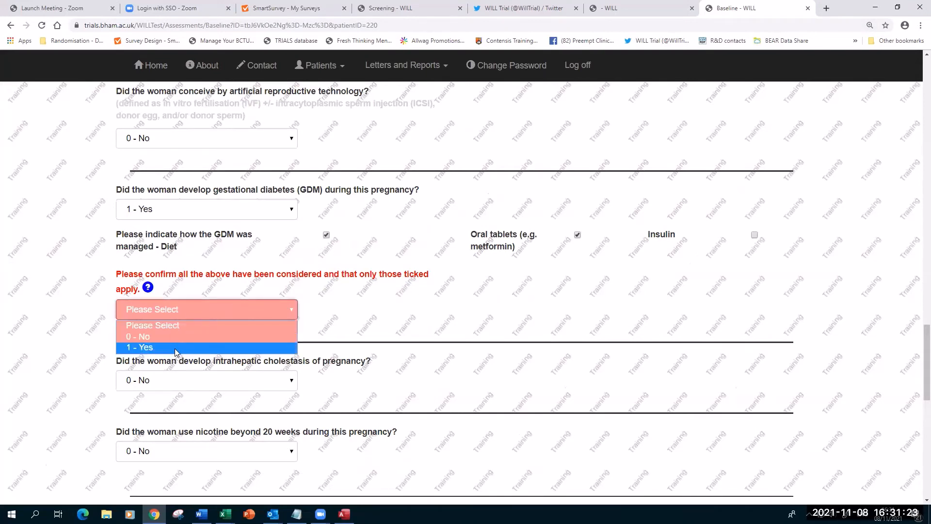
left_click(177, 348)
scroll(406, 302, "down", 2)
scroll(405, 302, "down", 8)
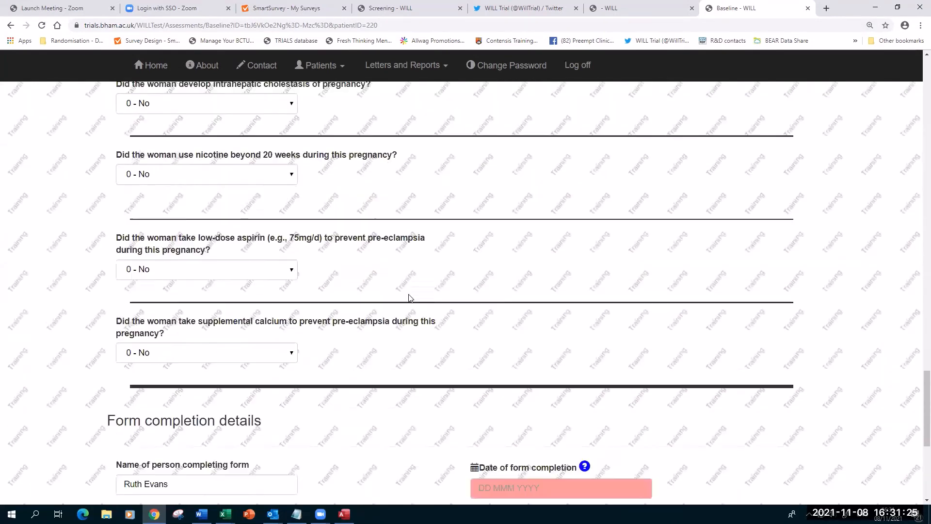
Set the form completion date to 08 Nov 2021.
left_click(492, 281)
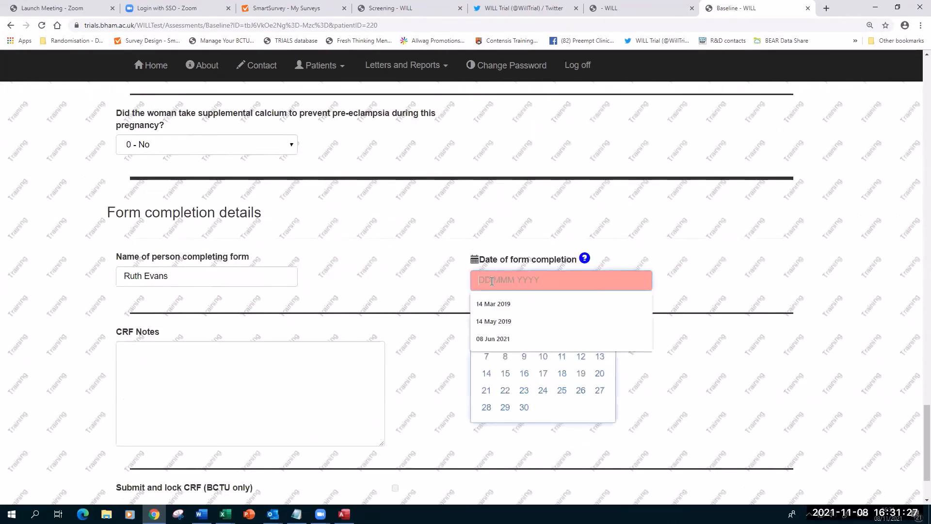
left_click(505, 357)
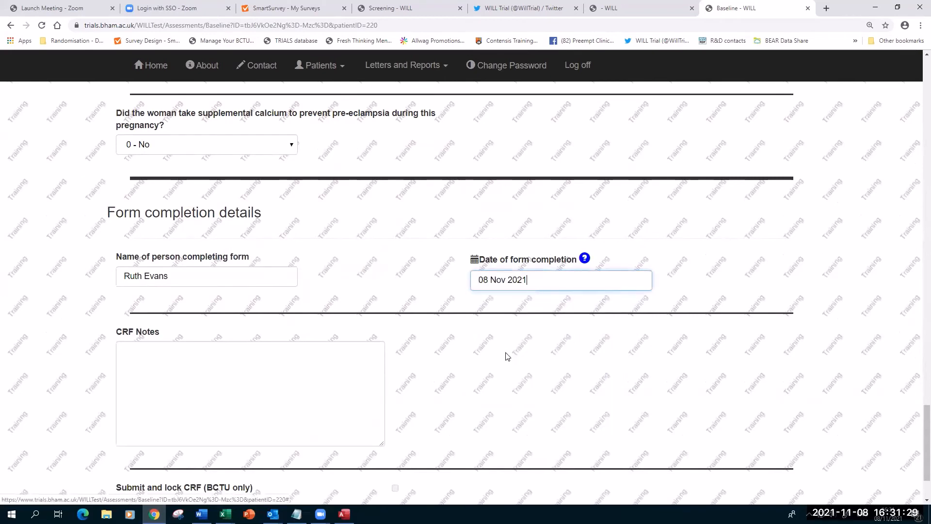
scroll(536, 342, "down", 2)
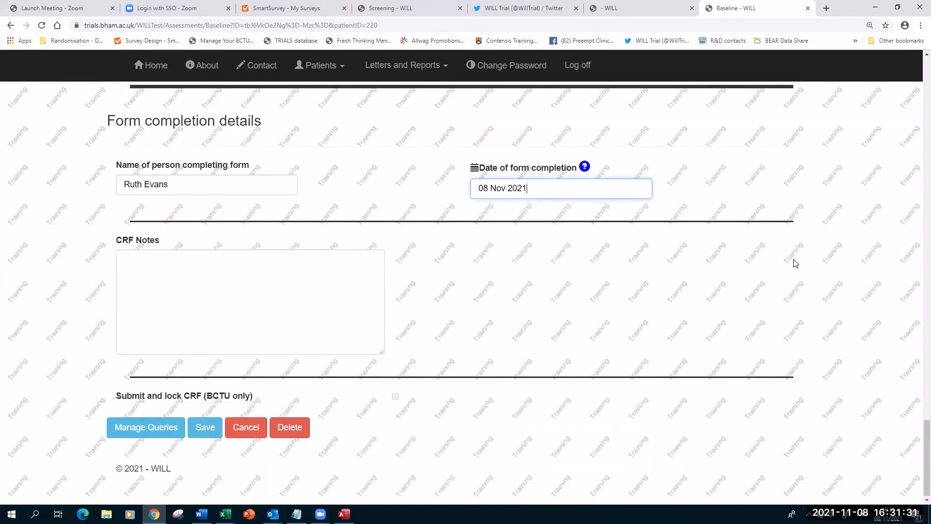
scroll(798, 272, "up", 20)
scroll(799, 277, "up", 10)
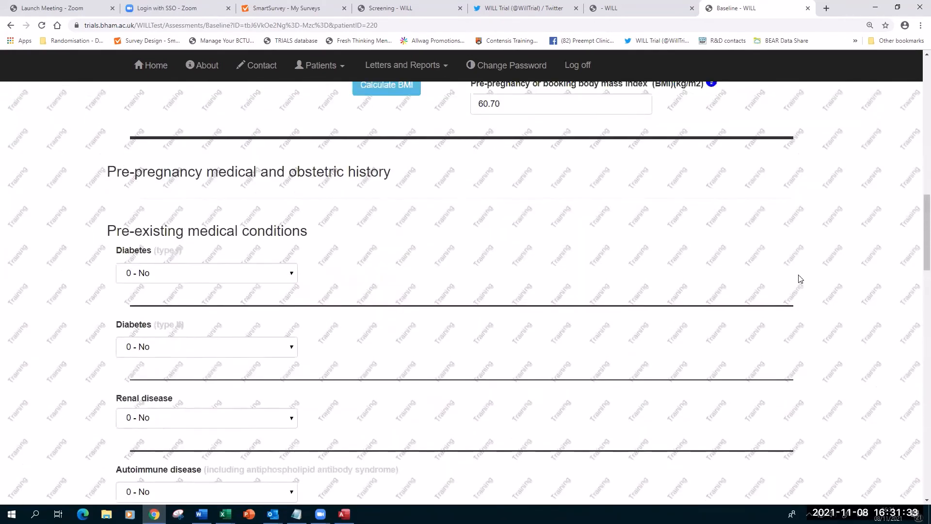
Review the BMI value query, then decline the prompt to leave the form for query management.
left_click(711, 371)
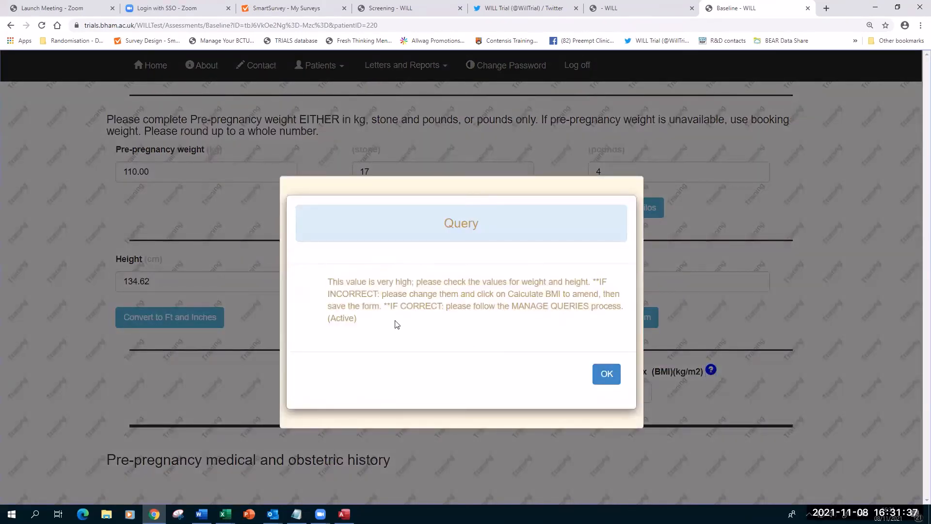
left_click(608, 373)
scroll(623, 367, "down", 10)
scroll(624, 367, "down", 20)
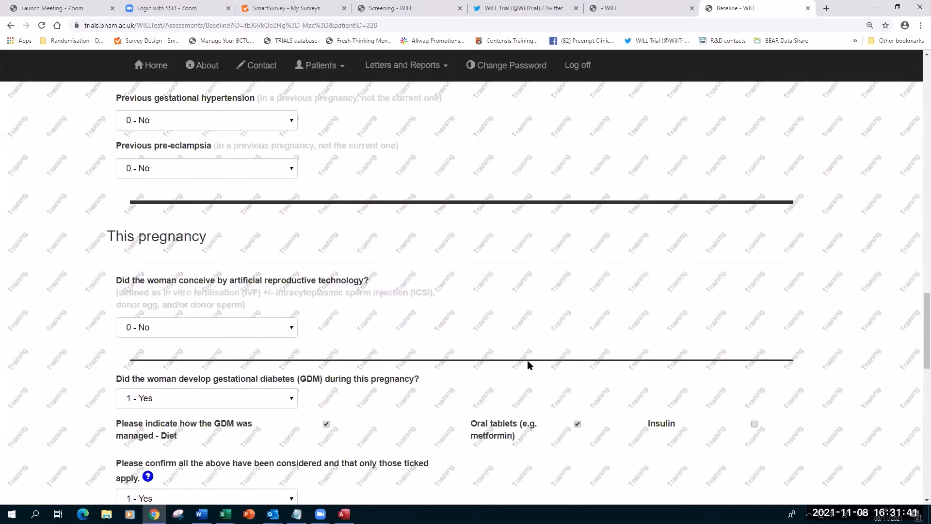
scroll(504, 356, "down", 3)
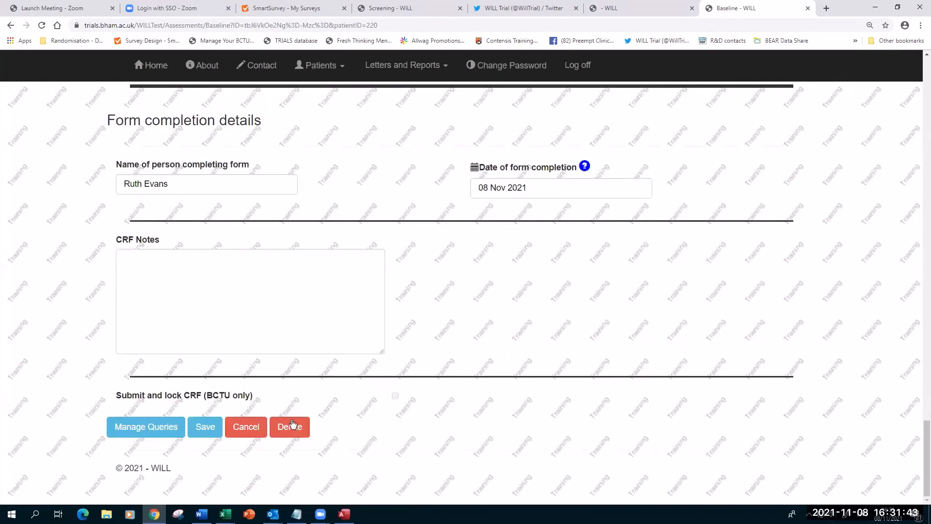
left_click(147, 429)
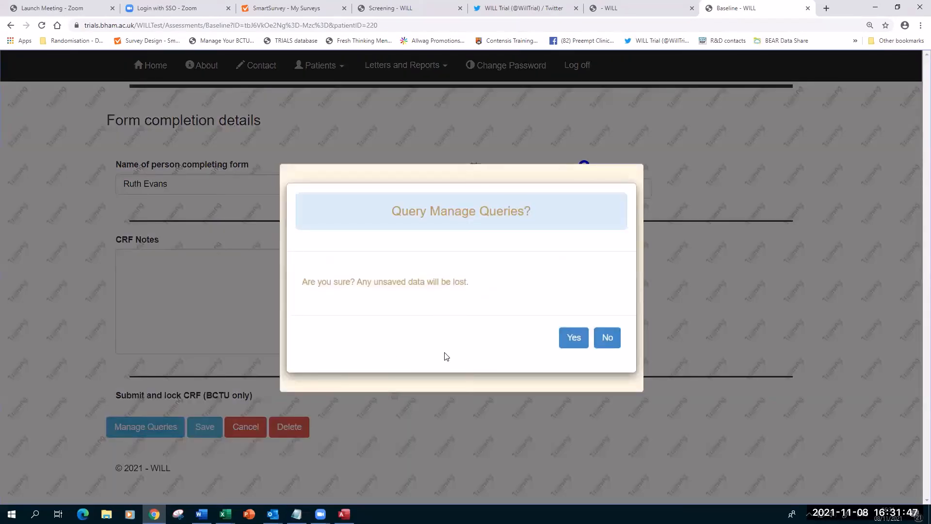
key("ctrl+plus")
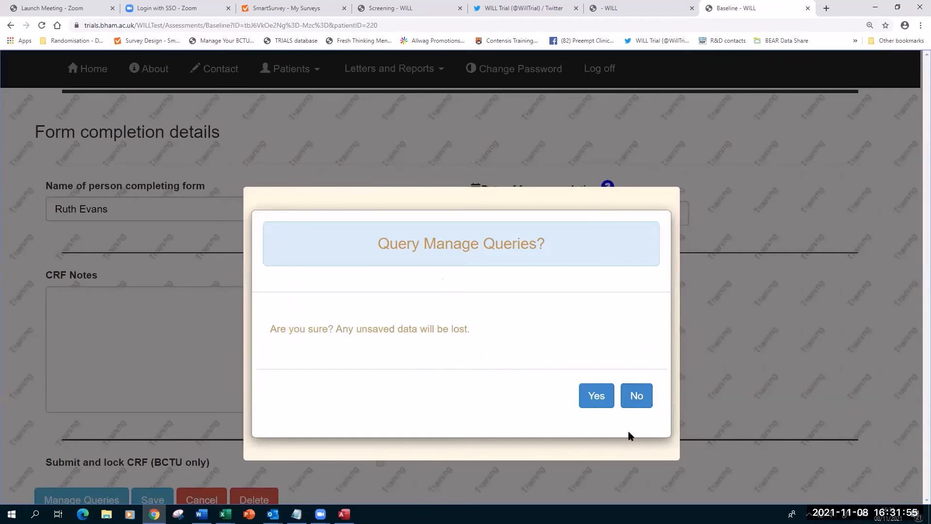
left_click(635, 396)
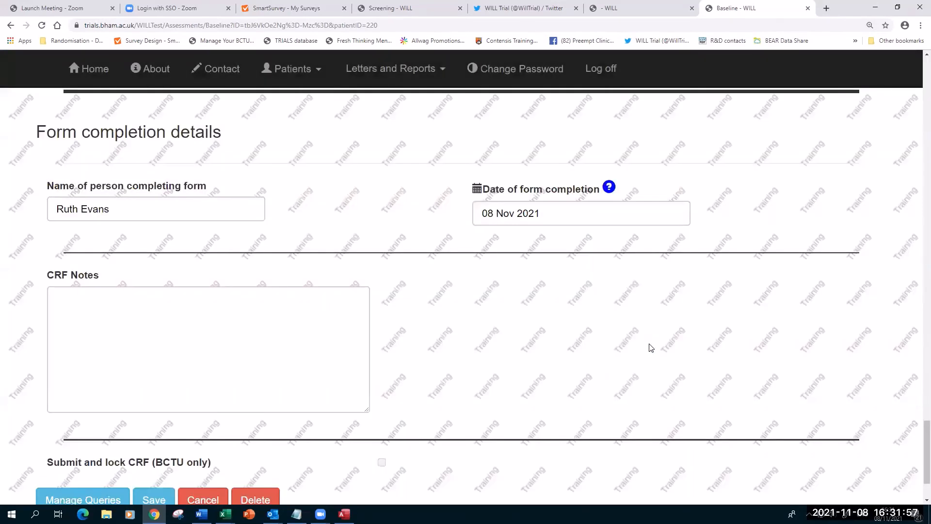
Save patient 1220's Additional Baseline form, acknowledge the success message, and request query management.
scroll(652, 348, "down", 2)
left_click(151, 410)
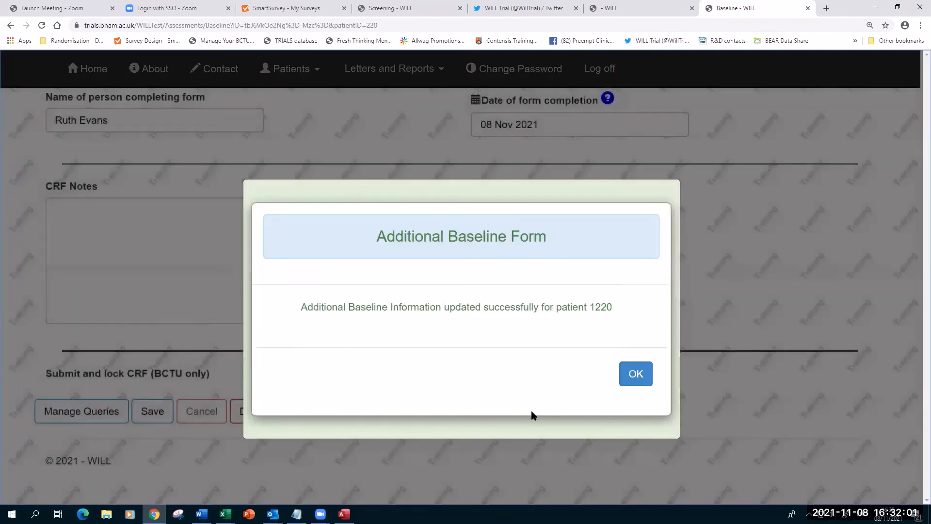
left_click(639, 376)
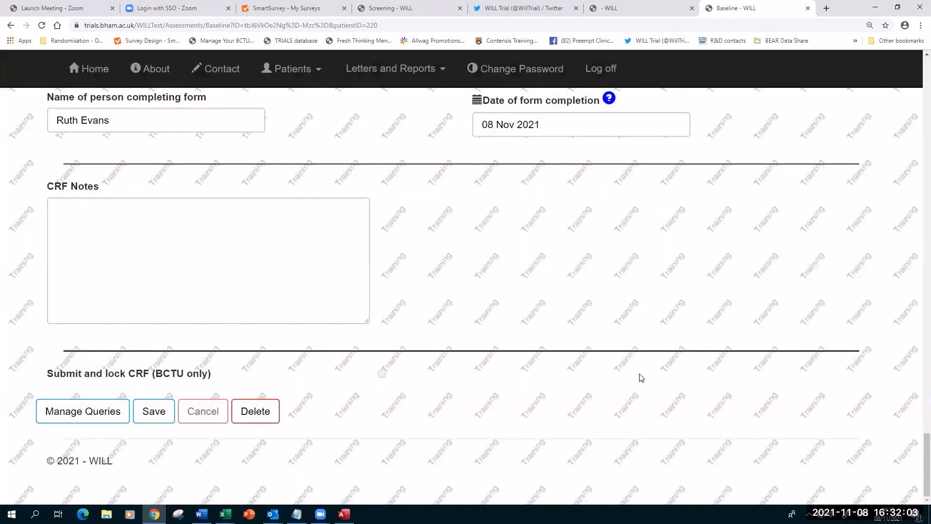
left_click(89, 418)
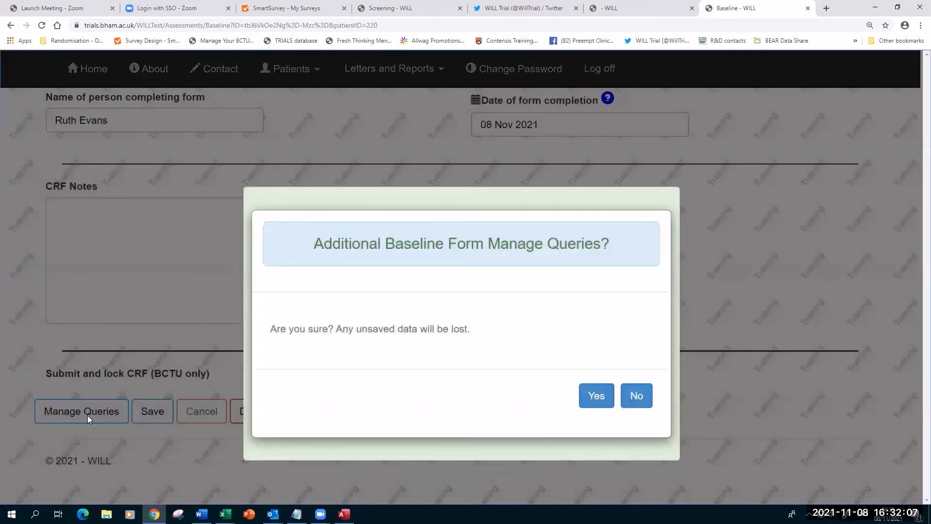
Confirm going to the Data Queries page and open the BMI query's details.
left_click(602, 397)
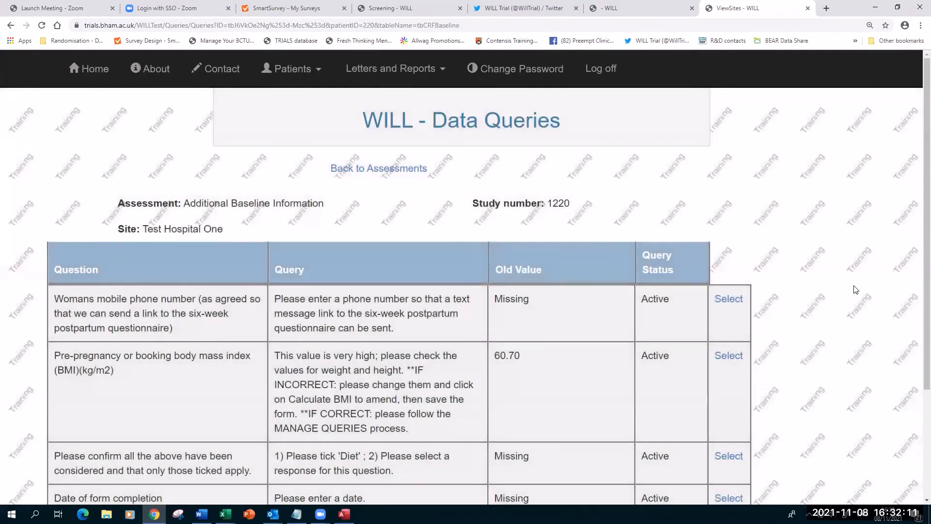
key("ctrl+minus")
scroll(856, 291, "down", 1)
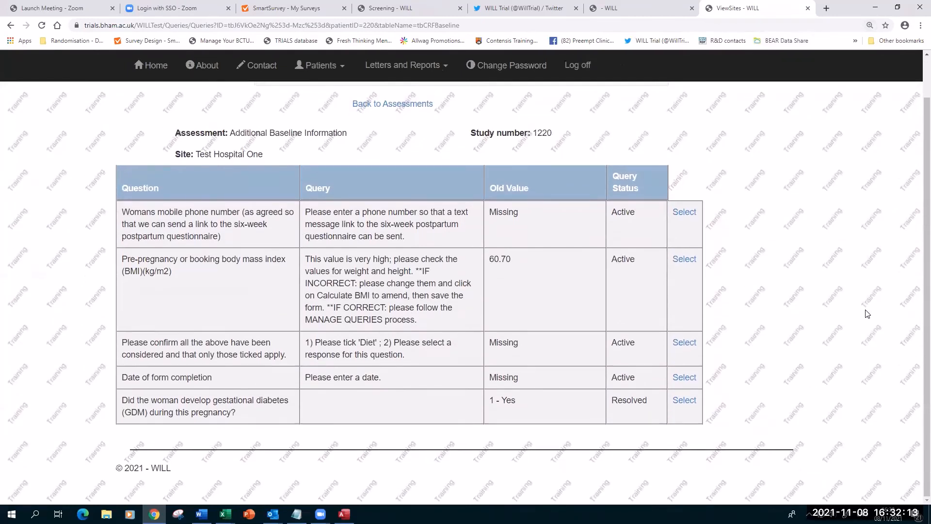
scroll(868, 310, "up", 1)
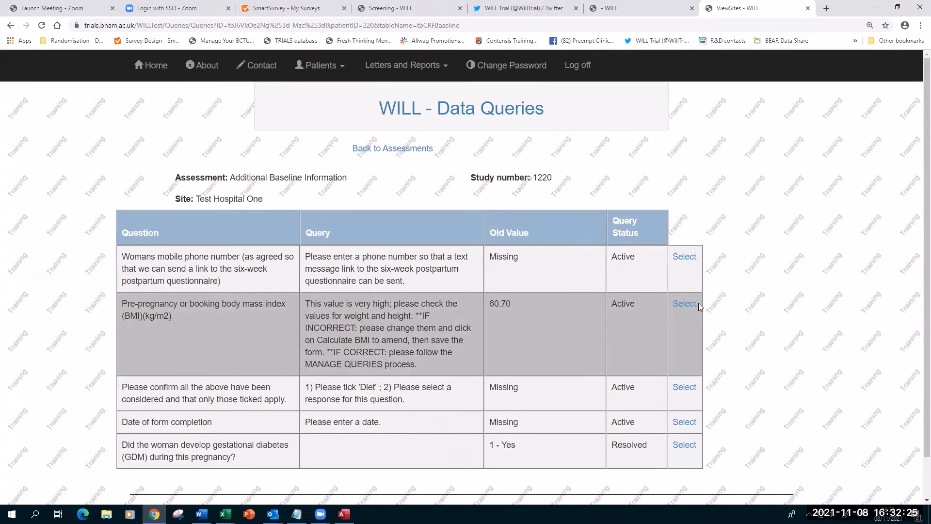
left_click(684, 304)
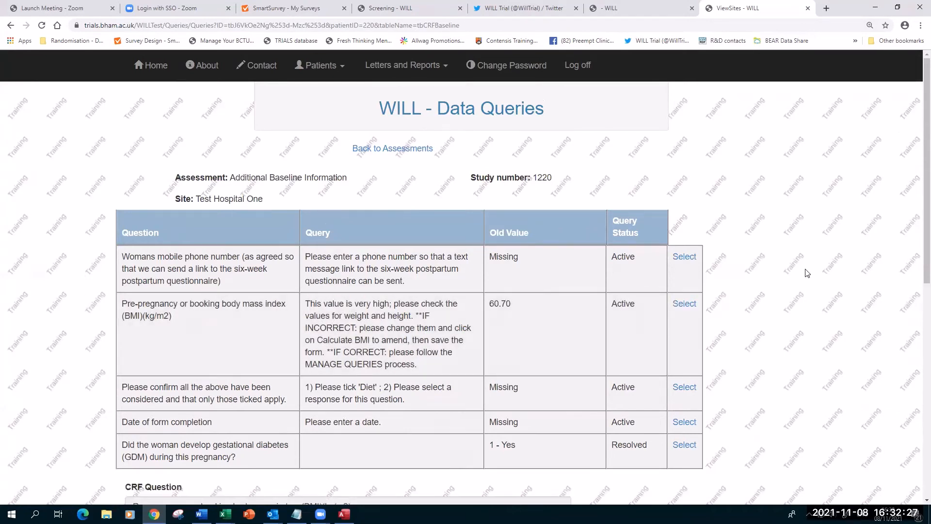
scroll(808, 272, "down", 5)
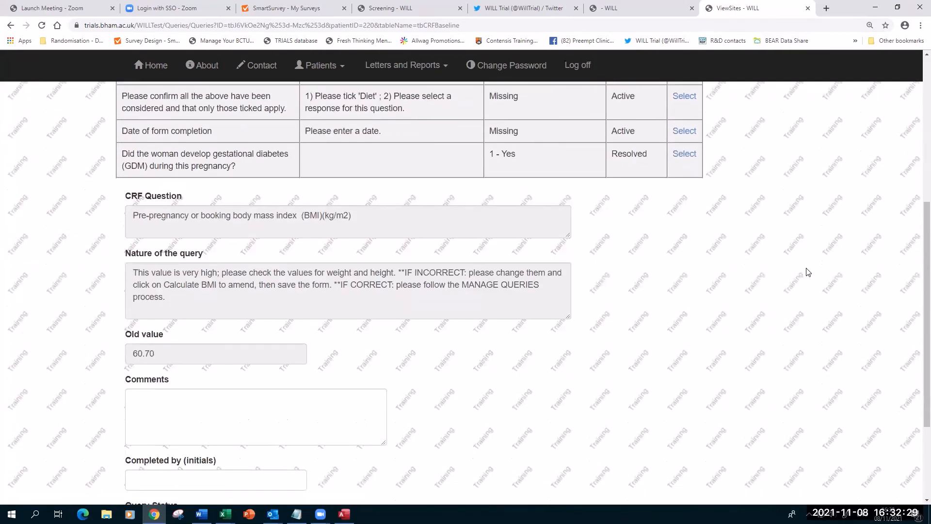
scroll(808, 272, "down", 2)
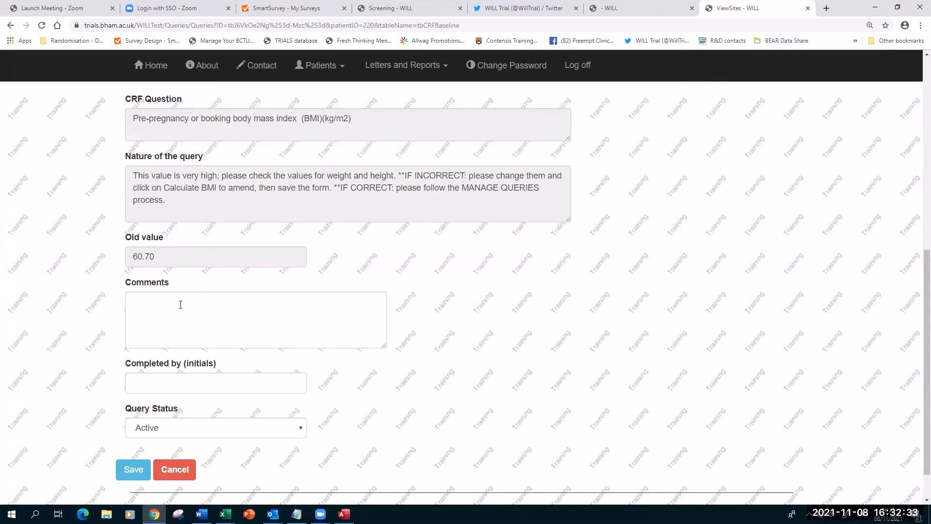
Answer the BMI query with 'checked and correct', the completer's initials, and status Pending Resolution.
left_click(159, 308)
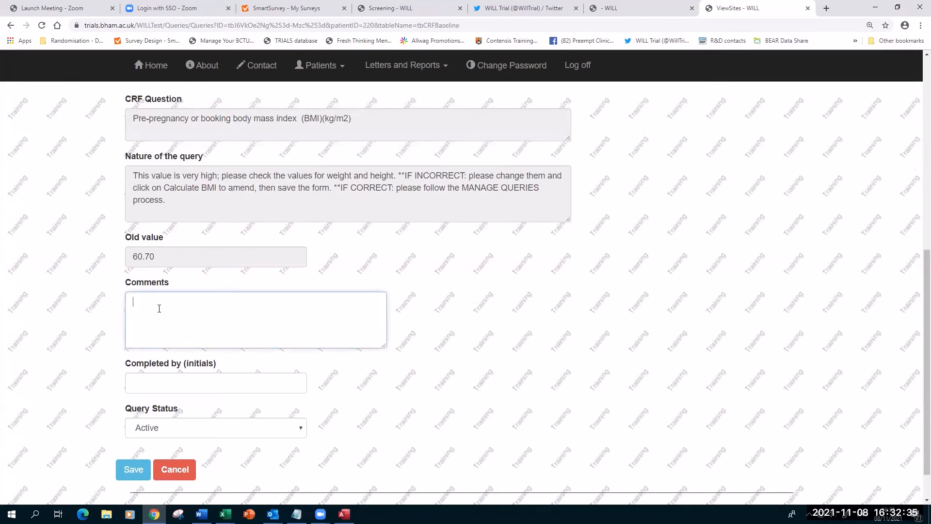
type("checked and correct")
left_click(154, 380)
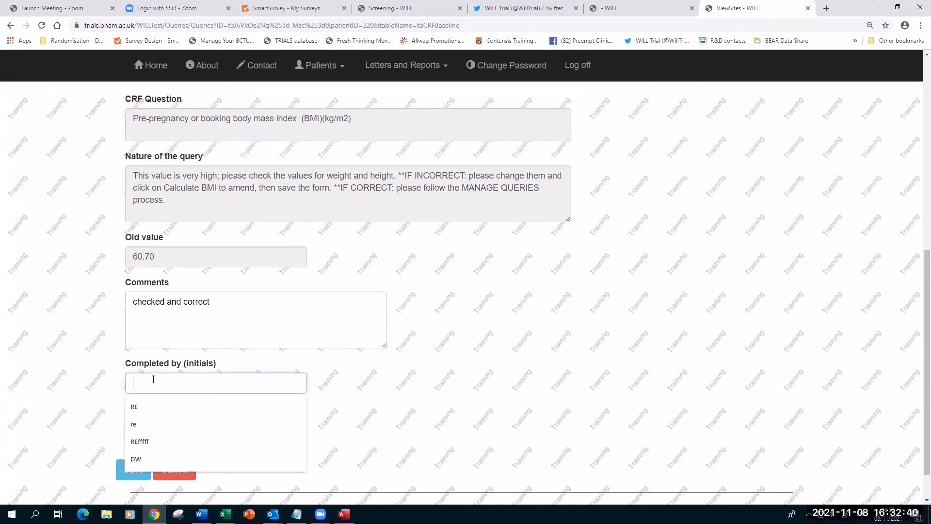
left_click(145, 409)
left_click(164, 428)
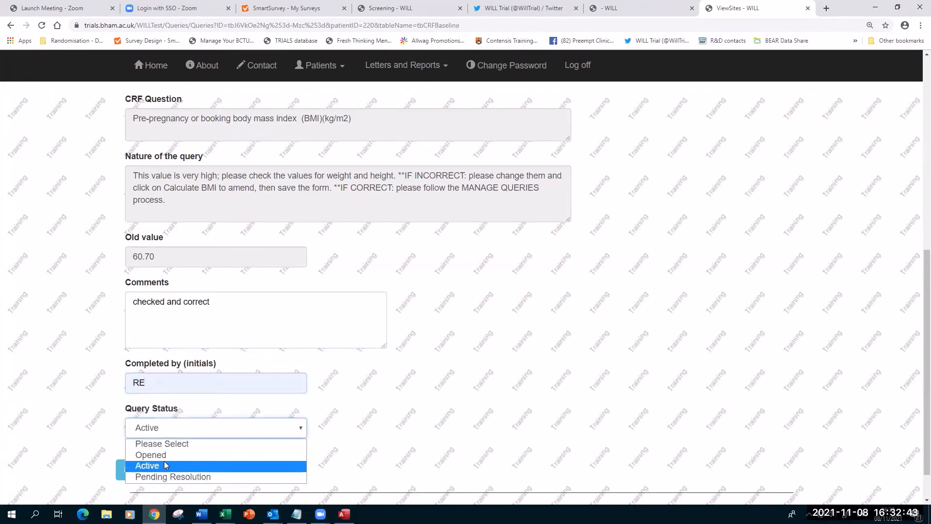
left_click(184, 477)
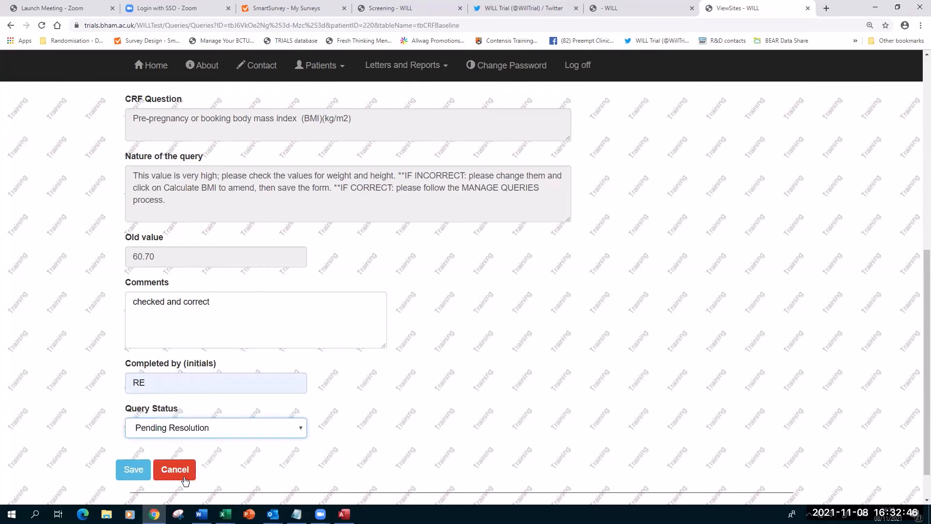
left_click(132, 473)
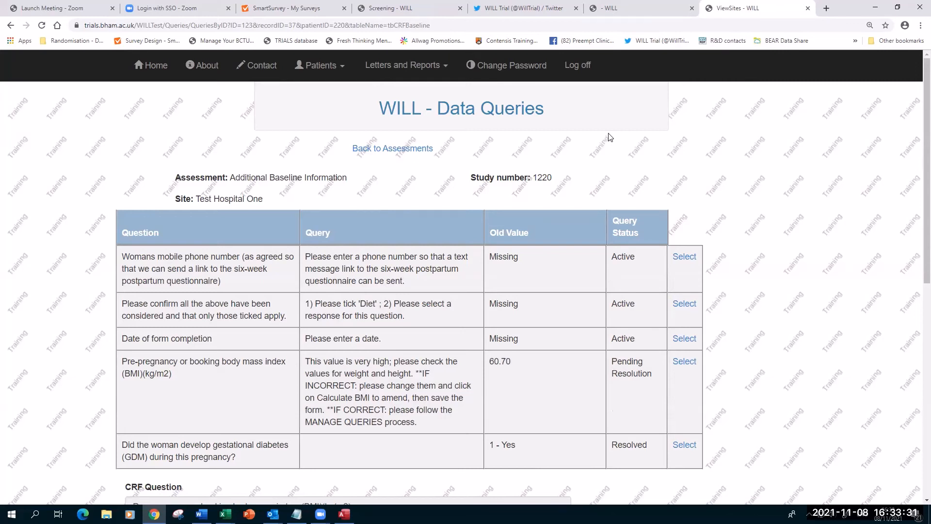
Scroll the Data Queries list to verify the BMI query now reads Pending Resolution.
scroll(856, 270, "down", 2)
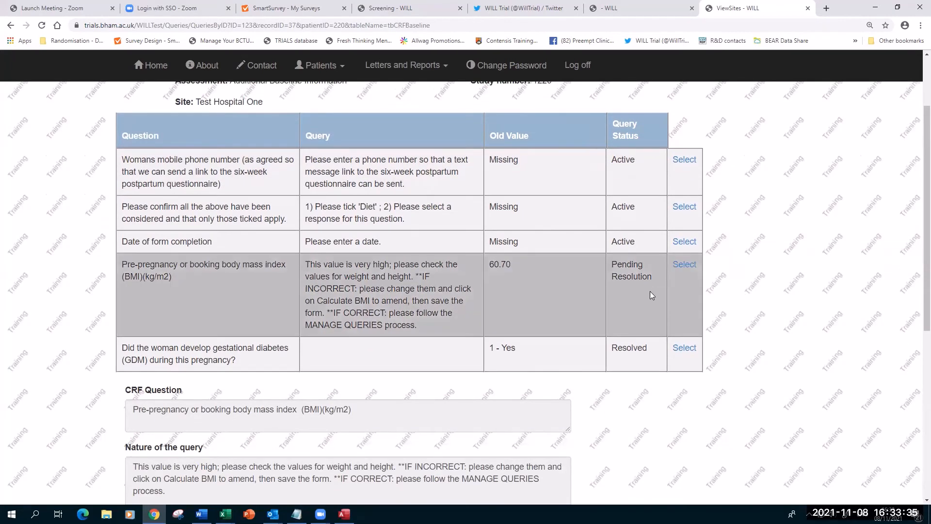
scroll(837, 216, "up", 2)
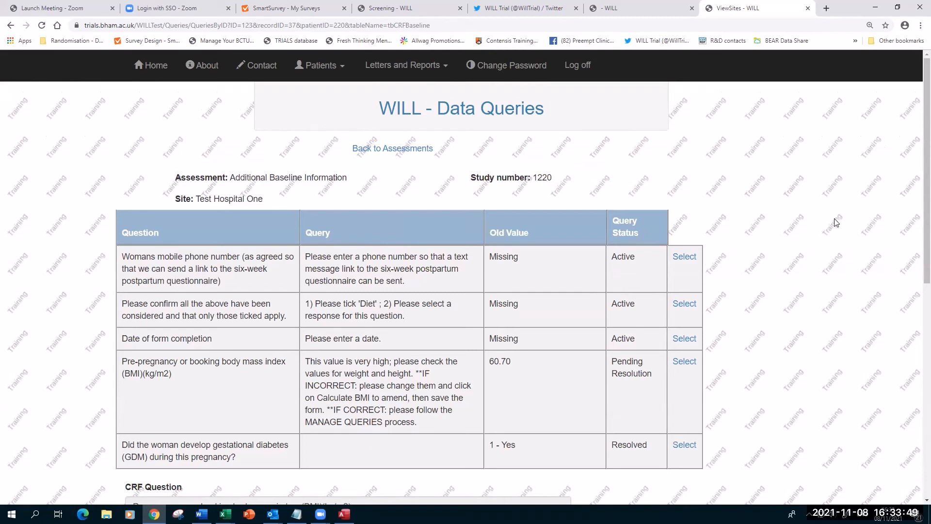
left_click(385, 67)
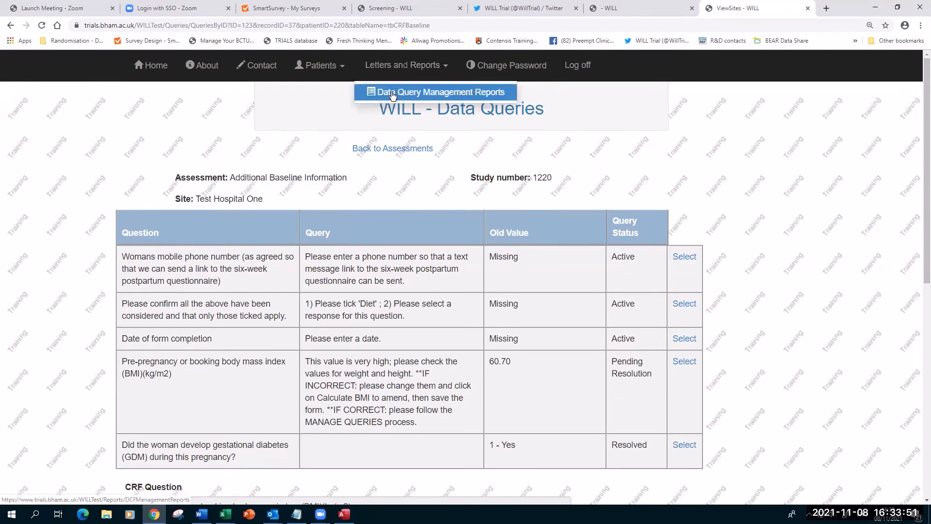
left_click(637, 124)
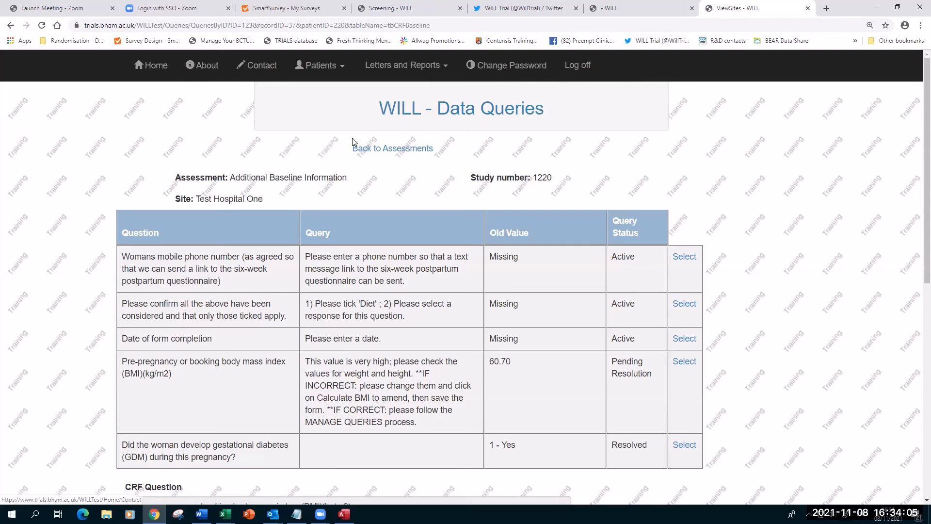
left_click(387, 150)
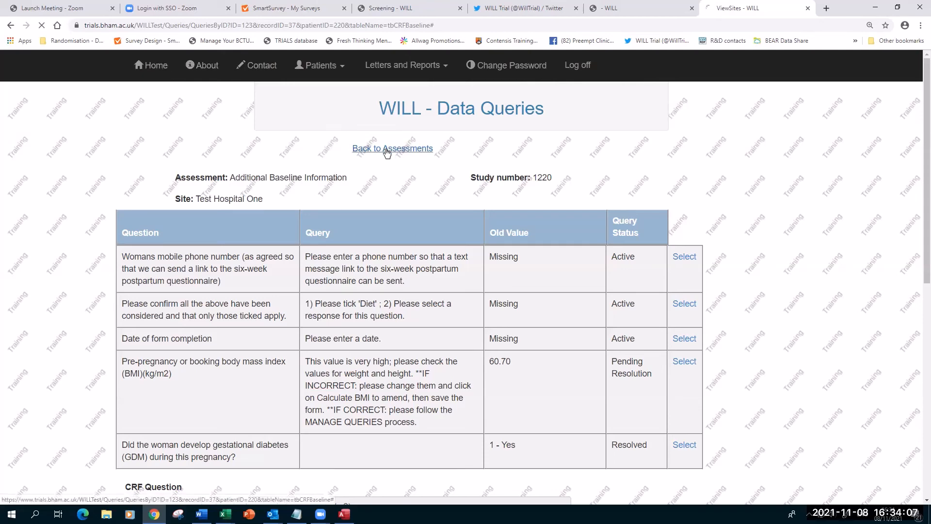
Review participant 1220's forms table, noting the Baseline Form's 4 unresolved queries, then return home.
scroll(572, 186, "down", 3)
scroll(573, 187, "down", 5)
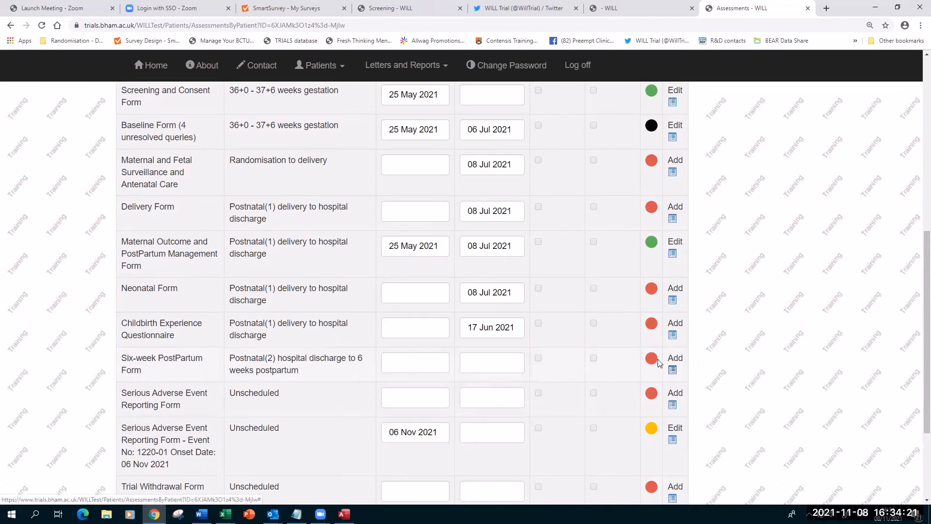
scroll(817, 335, "up", 7)
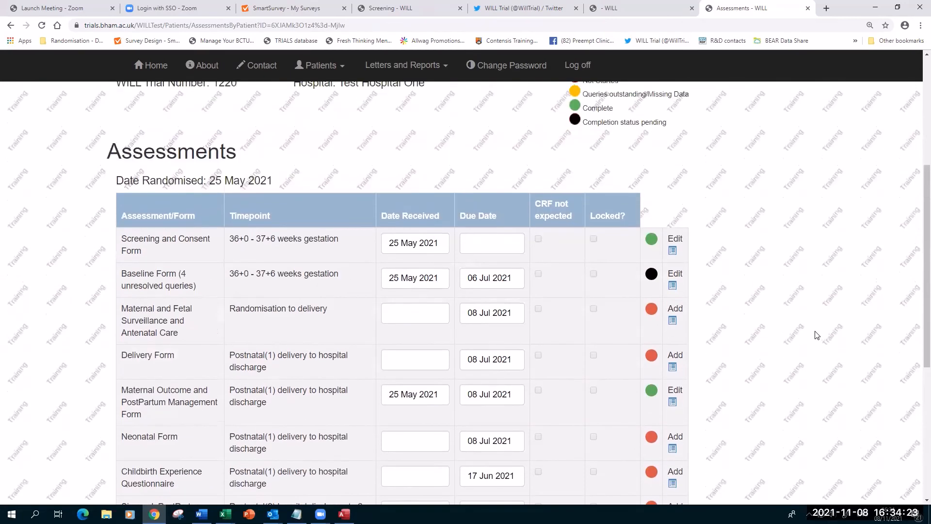
scroll(817, 334, "up", 1)
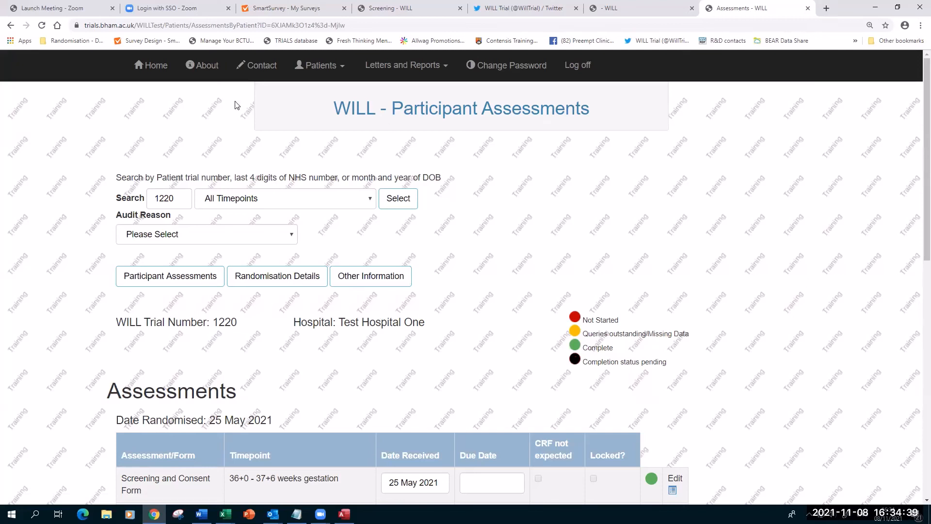
left_click(153, 67)
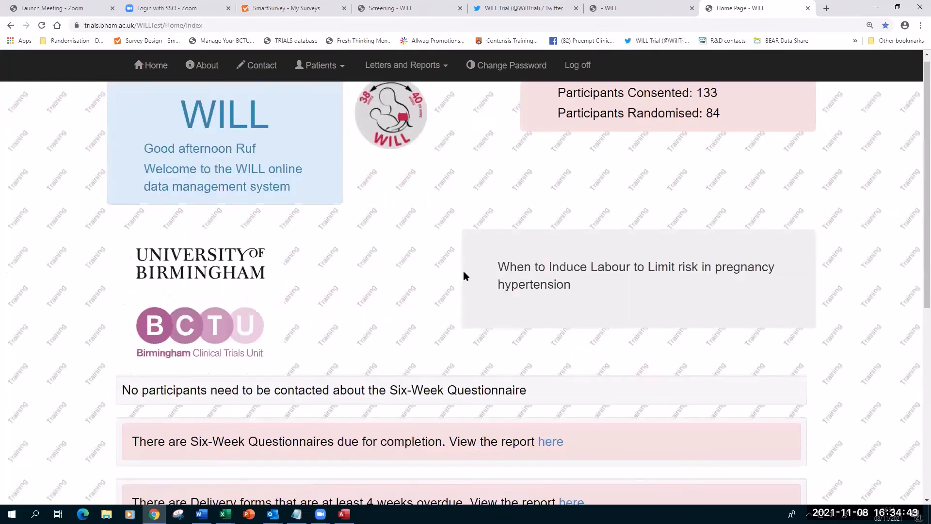
Open the Delivery CRF Overdue Report from the home page notices and scroll through its not-started forms.
scroll(173, 270, "down", 3)
scroll(68, 285, "down", 2)
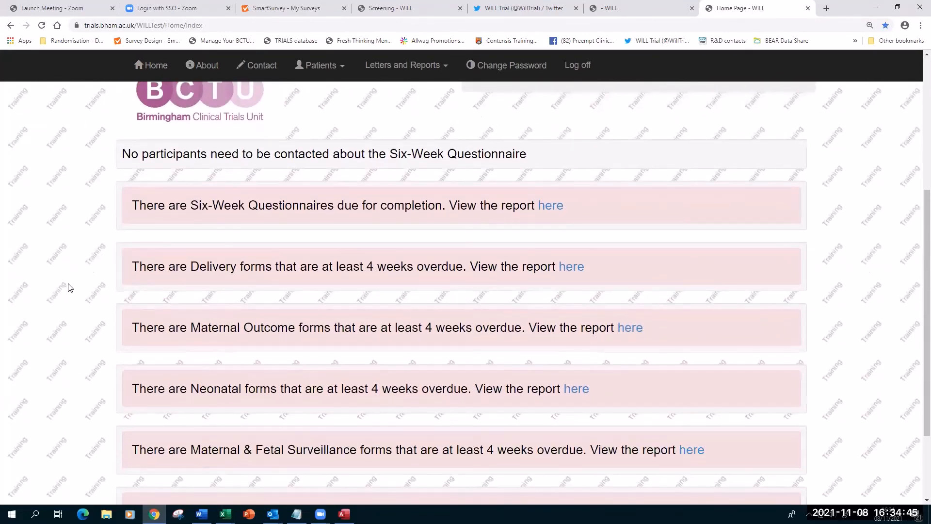
key("ctrl+minus")
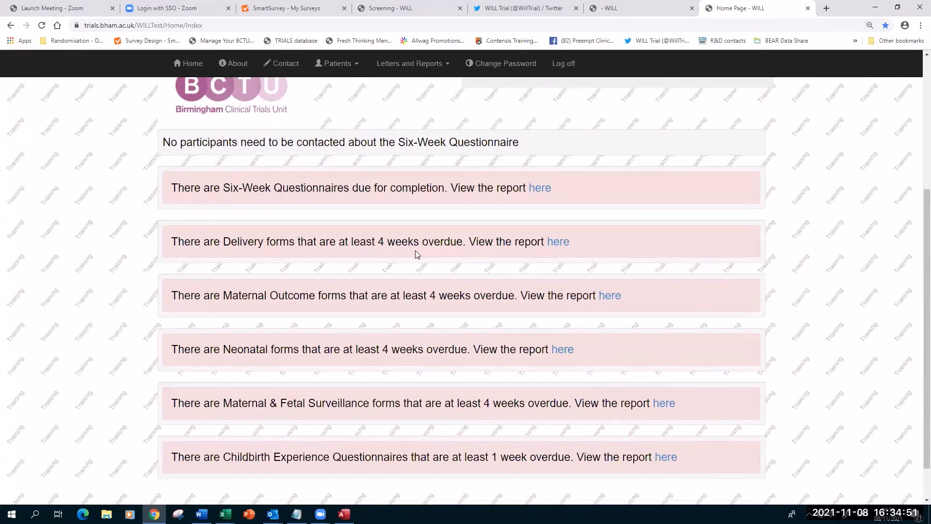
left_click(557, 246)
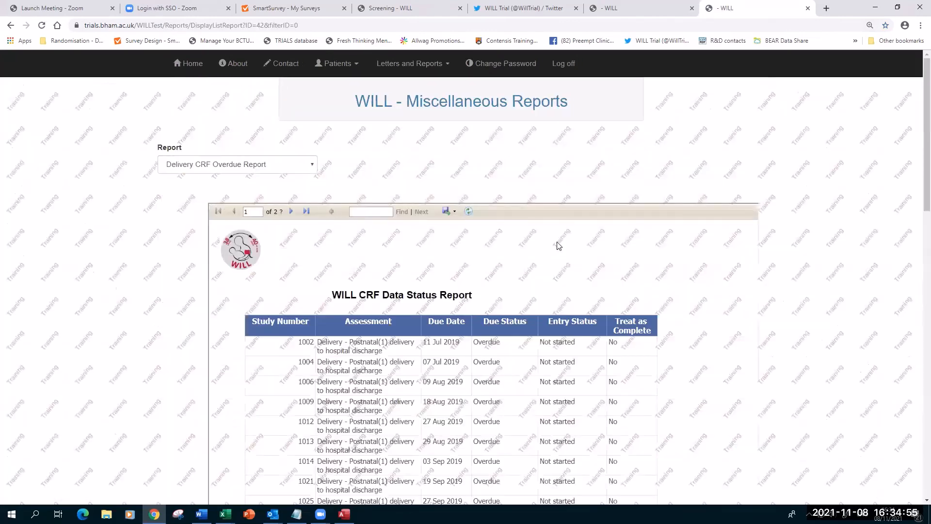
scroll(766, 249, "down", 2)
scroll(789, 251, "down", 5)
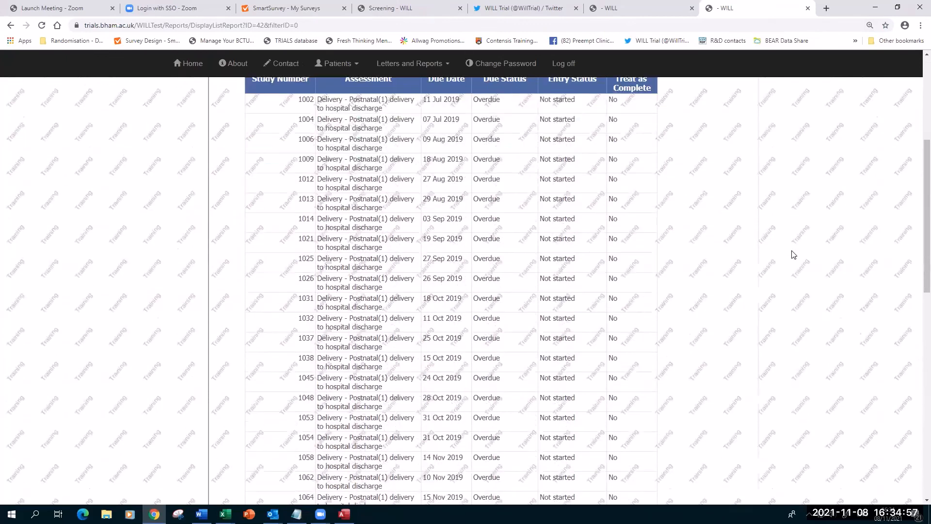
scroll(791, 249, "up", 5)
scroll(795, 246, "up", 2)
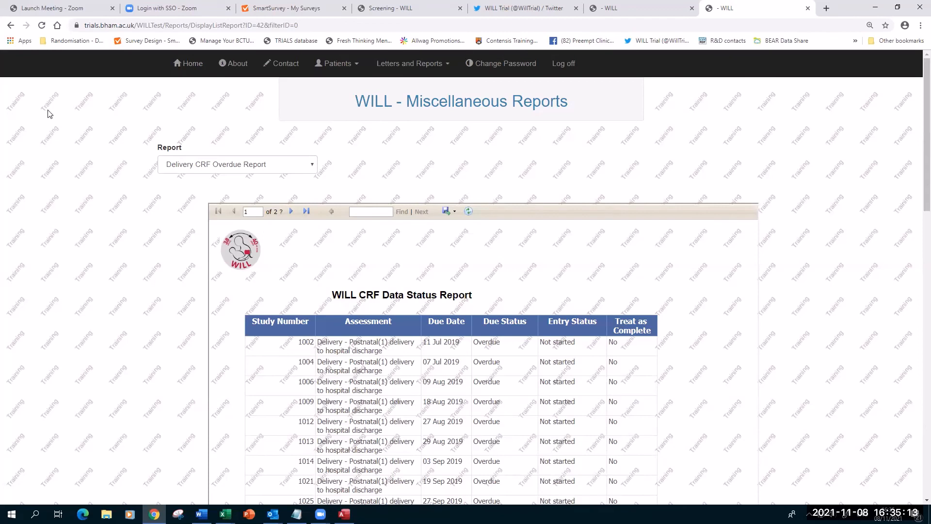
Go back to the home page and log off from WILL.
left_click(192, 68)
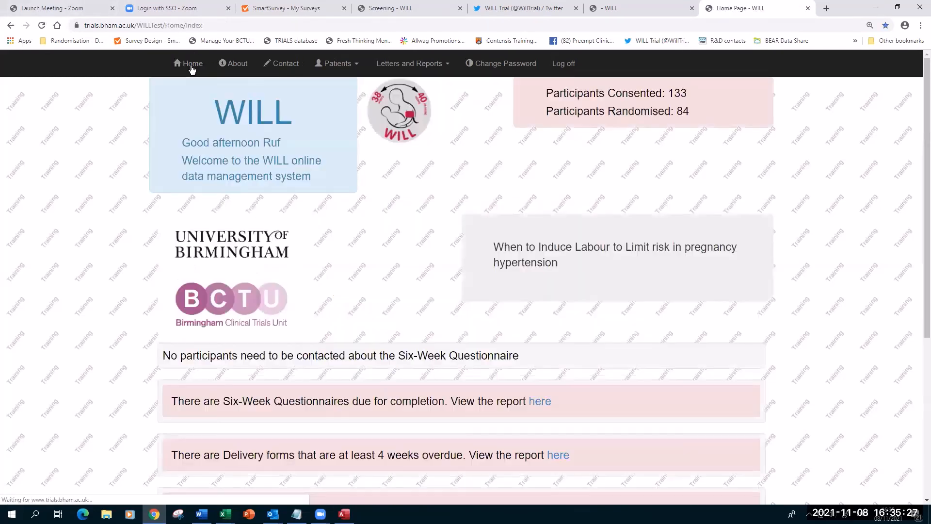
left_click(563, 65)
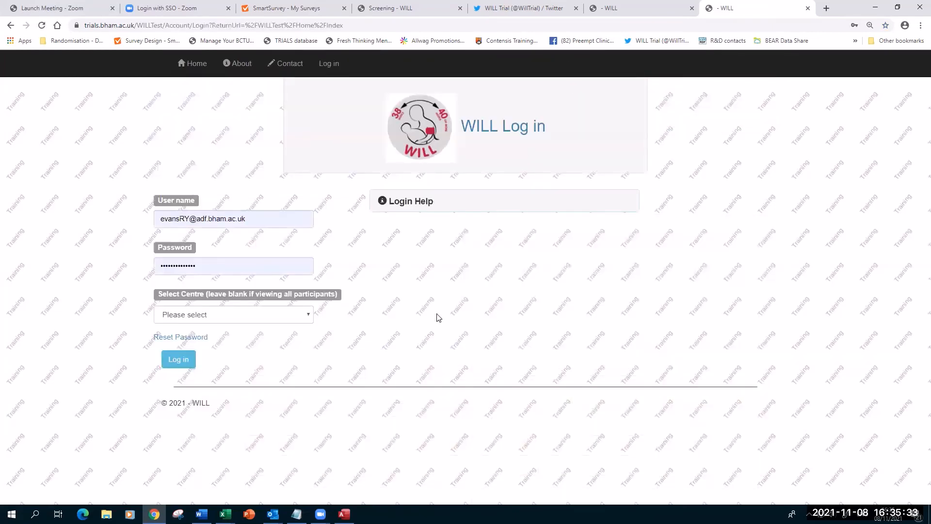